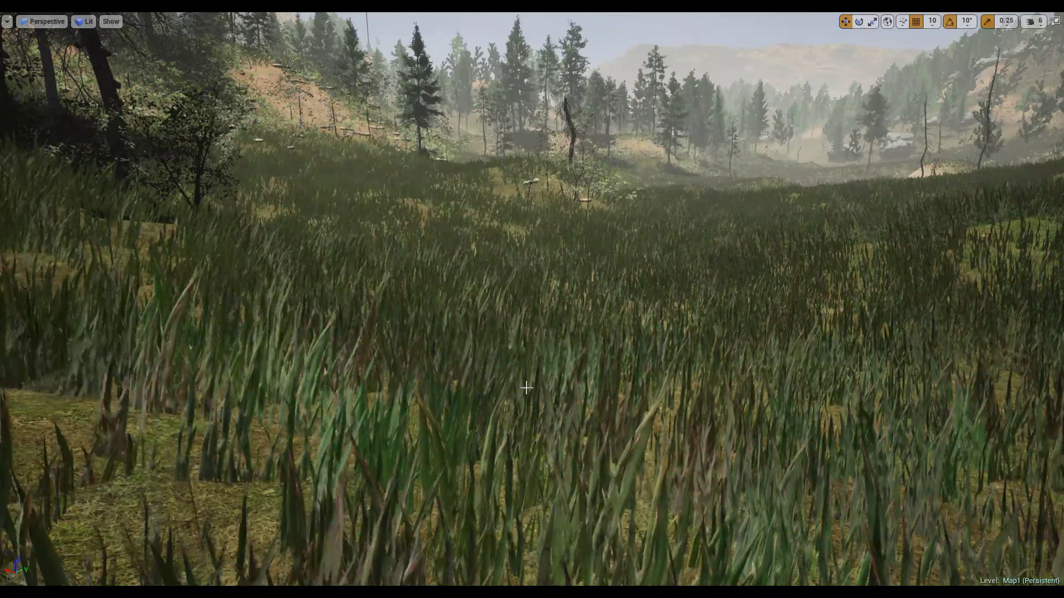
# Examine the wind waves moving through the grass from several directions in the full-screen level viewport
pyautogui.moveTo(527, 388); pyautogui.dragTo(510, 371, button='right')
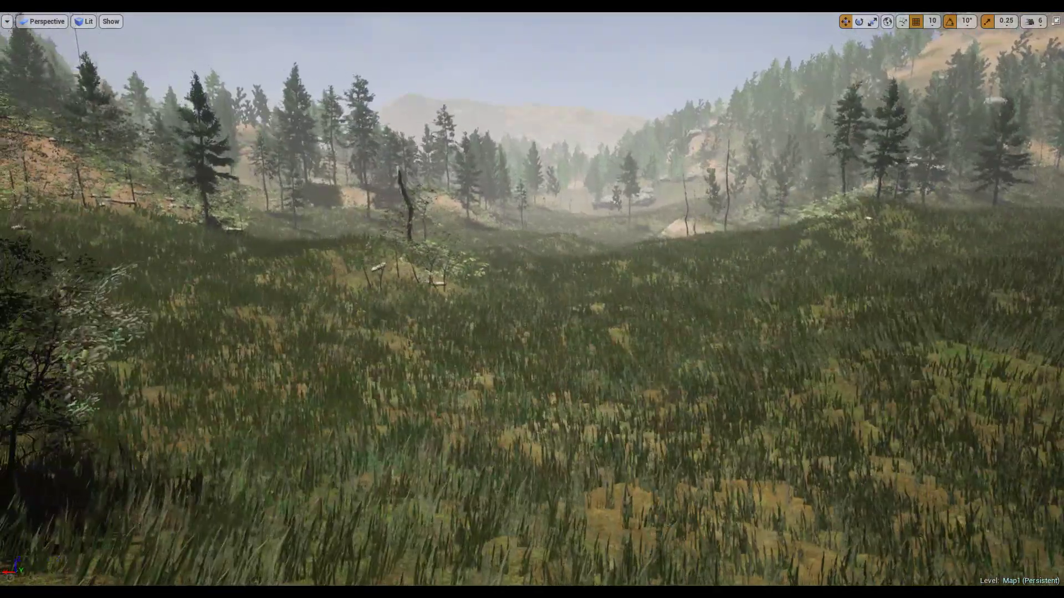
pyautogui.moveTo(509, 370); pyautogui.dragTo(537, 394, button='middle')
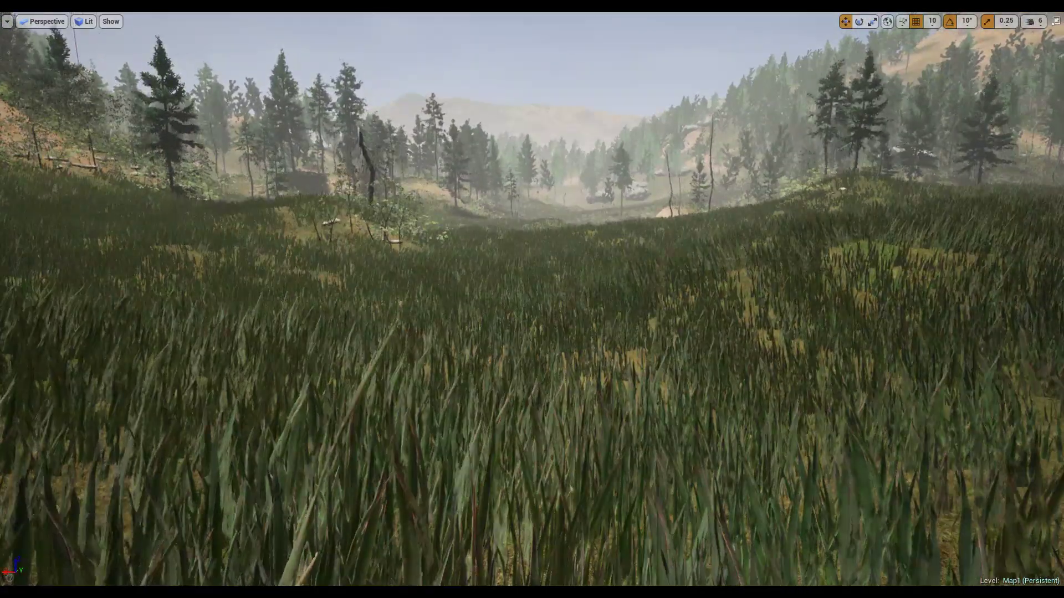
pyautogui.moveTo(536, 395); pyautogui.dragTo(436, 384, button='right')
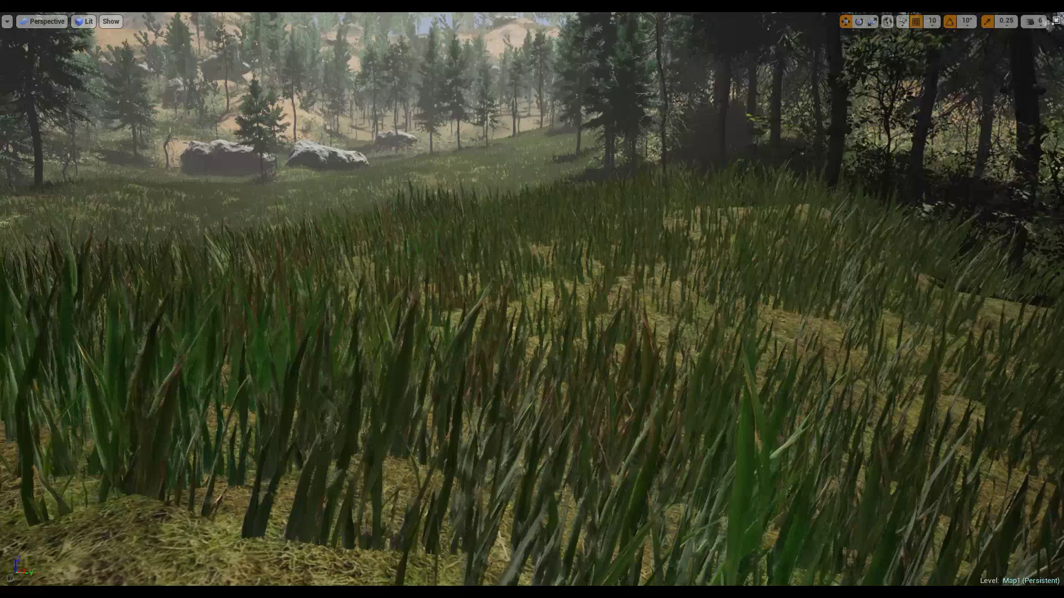
pyautogui.moveTo(530, 384); pyautogui.dragTo(530, 384, button='right')
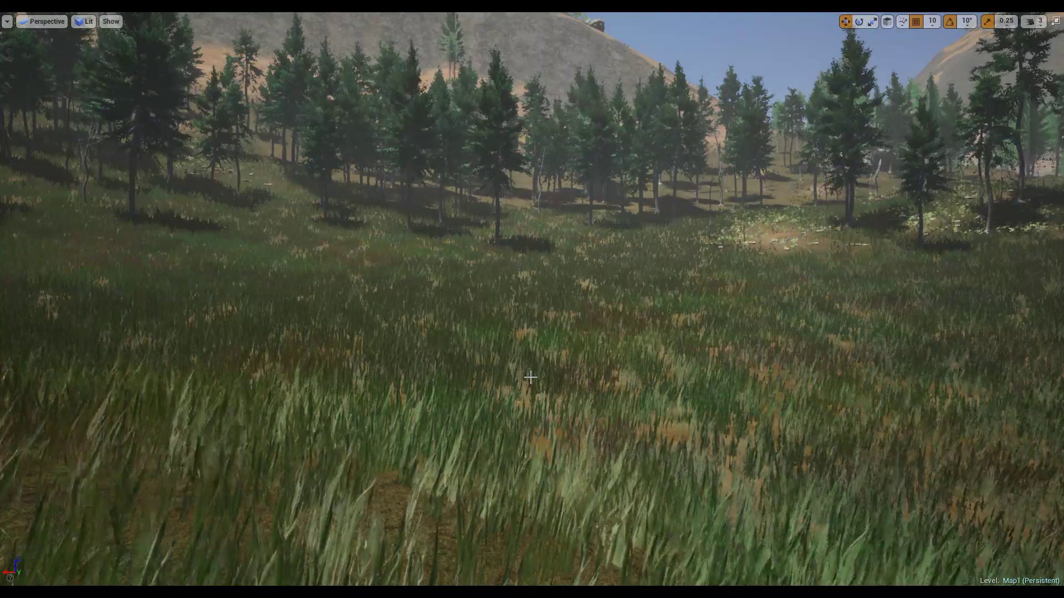
pyautogui.moveTo(535, 382)
pyautogui.mouseDown(button='right')
pyautogui.moveTo(574, 405)
pyautogui.moveTo(527, 378)
pyautogui.mouseUp(button='right')
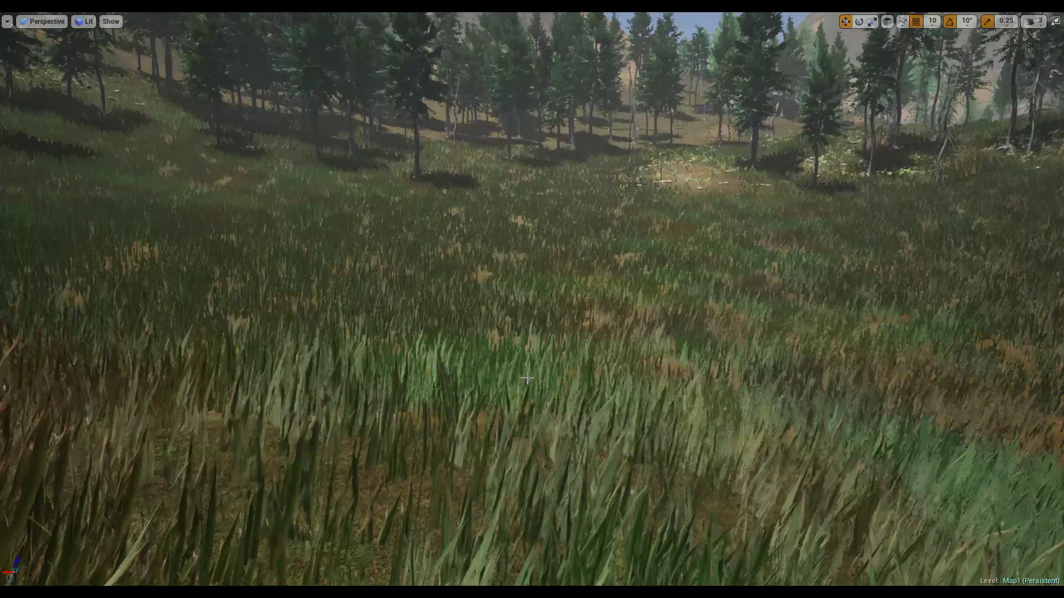
pyautogui.press('F11')
pyautogui.press('F11')
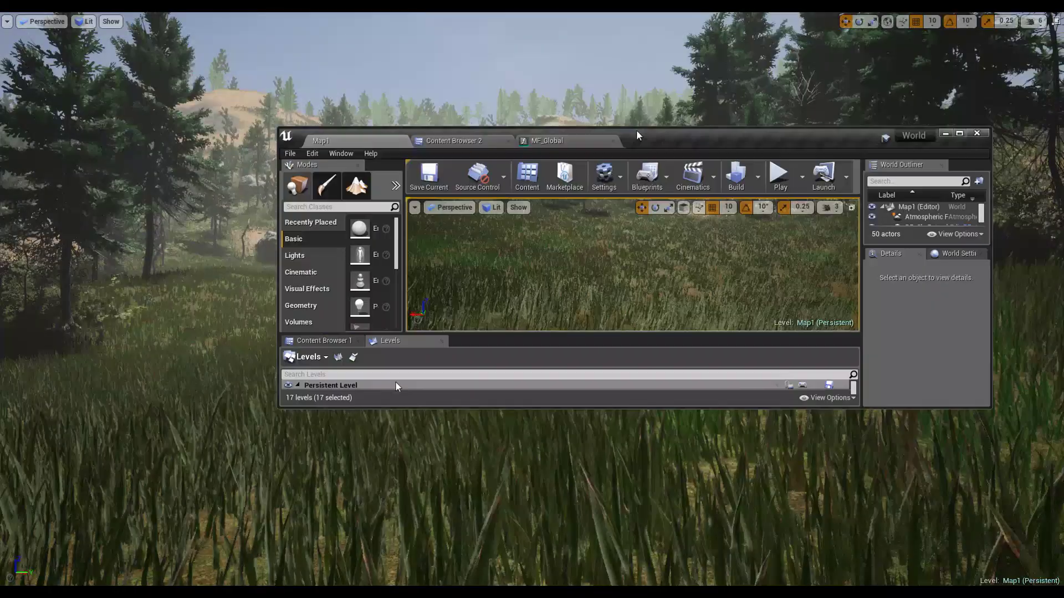
pyautogui.moveTo(392, 260); pyautogui.dragTo(401, 247, button='right')
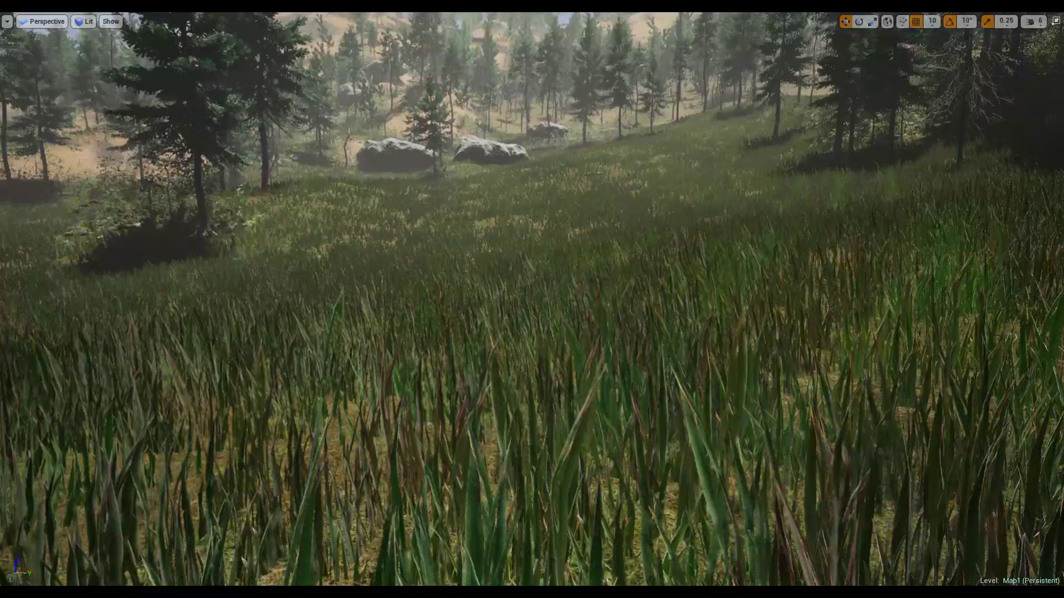
pyautogui.press('F11')
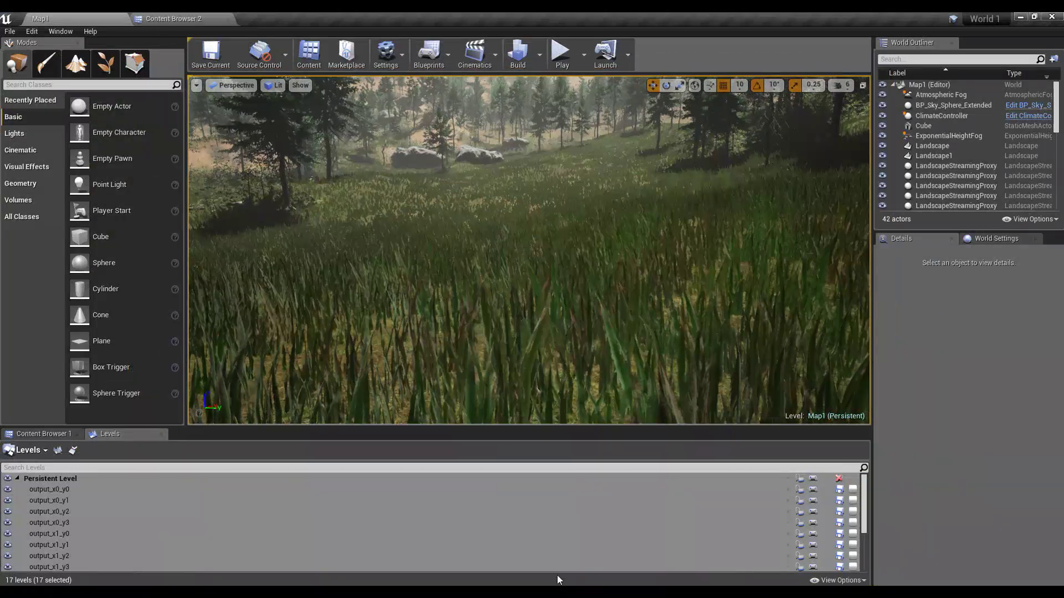
# Open the M_LeavesMaster material from the project's Materials folder
pyautogui.click(169, 18)
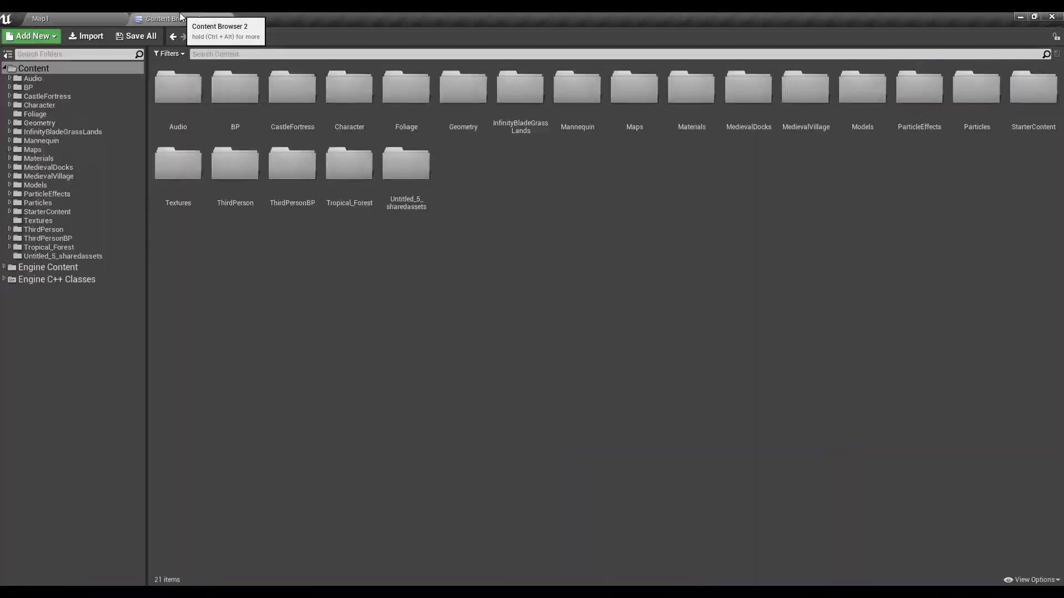
pyautogui.click(39, 158)
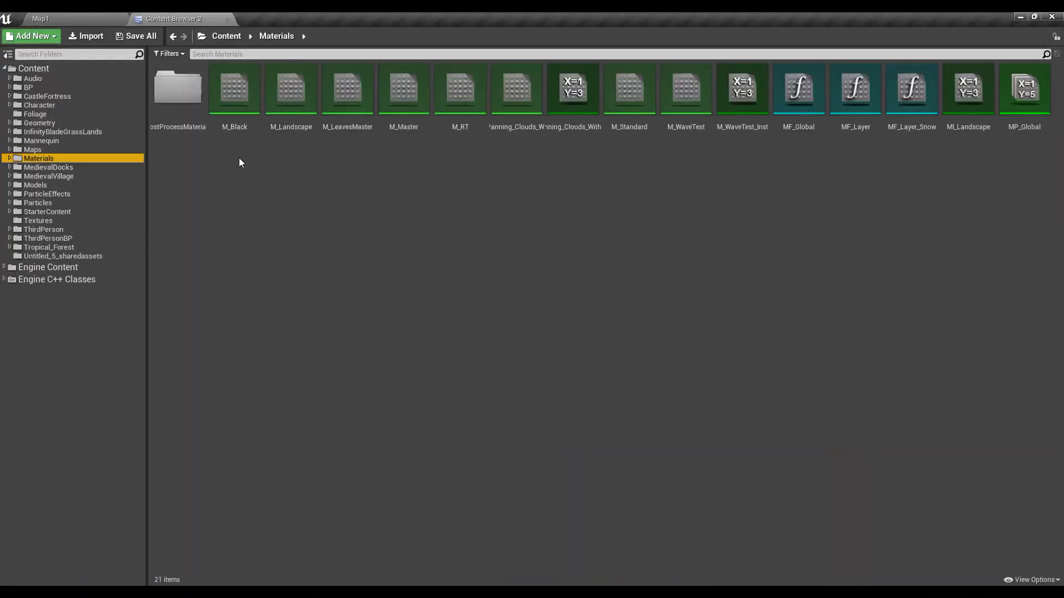
pyautogui.doubleClick(355, 83)
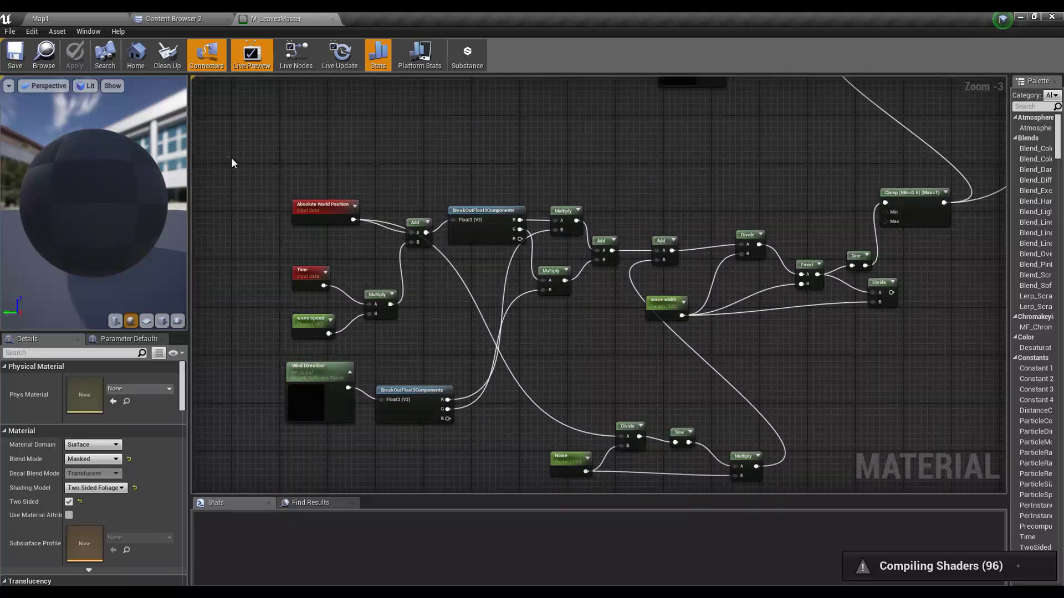
# Select and copy the wave node network in M_LeavesMaster, from the Absolute World Position, Time and Wind Direction inputs through the Clamp
pyautogui.moveTo(229, 159); pyautogui.dragTo(878, 473)
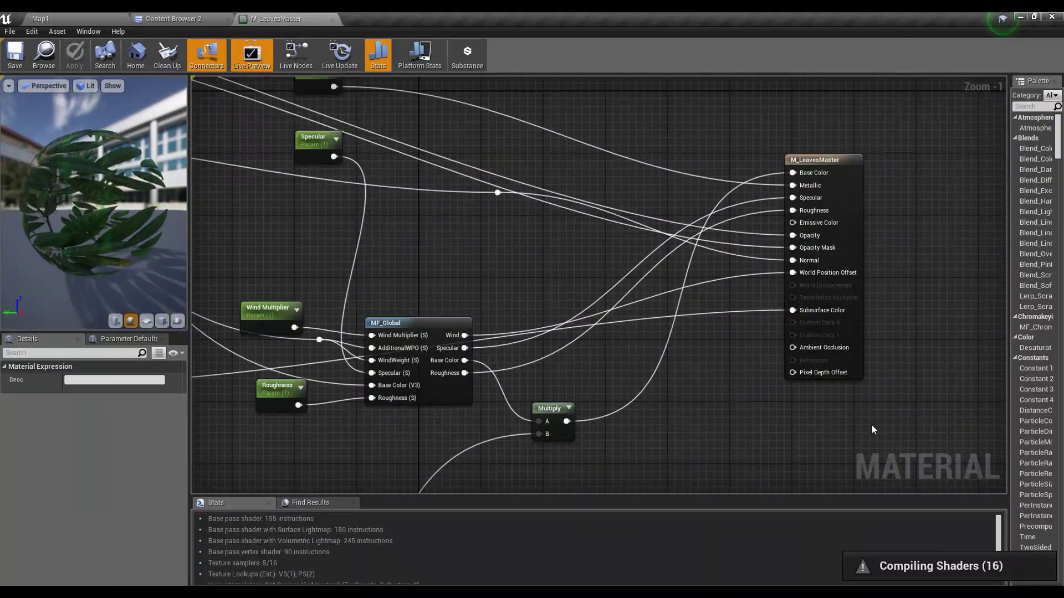
pyautogui.scroll(1, 770, 336)
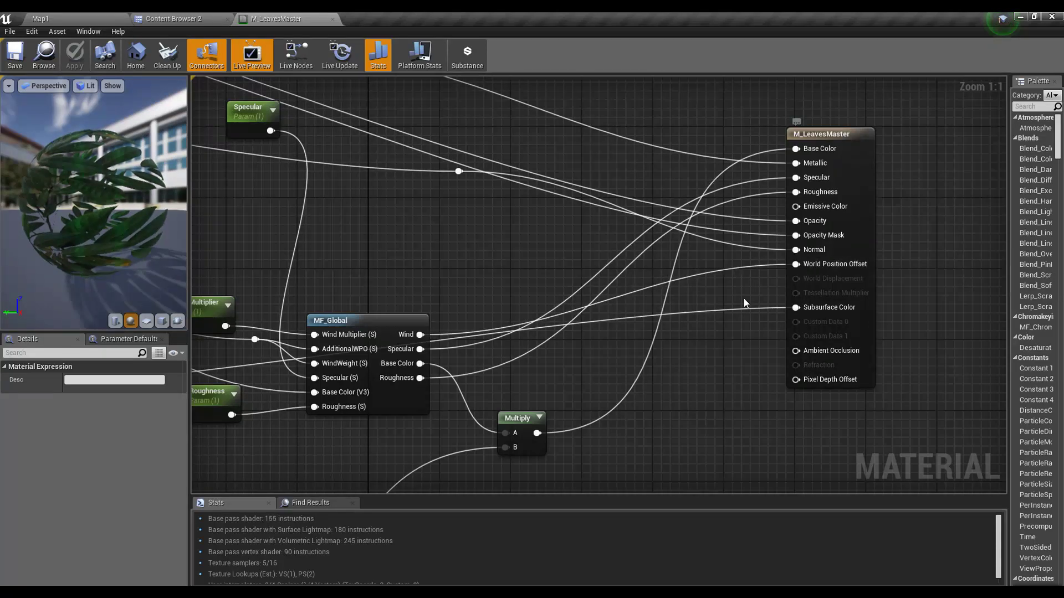
pyautogui.moveTo(352, 311); pyautogui.dragTo(463, 229, button='right')
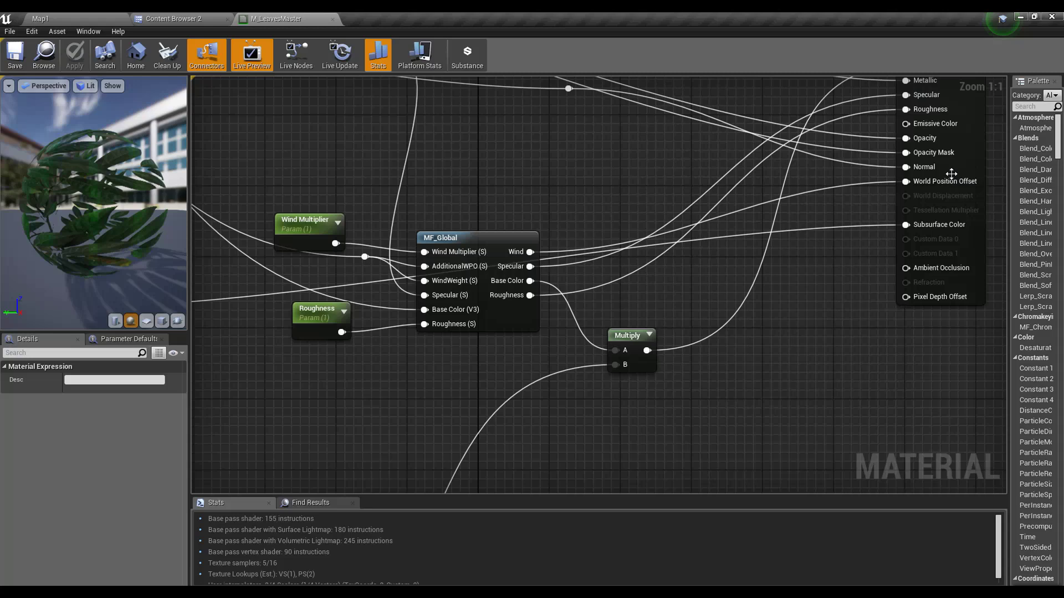
pyautogui.moveTo(726, 376); pyautogui.dragTo(893, 121, button='right')
pyautogui.scroll(-1, 893, 121)
pyautogui.moveTo(695, 361); pyautogui.dragTo(874, 191, button='right')
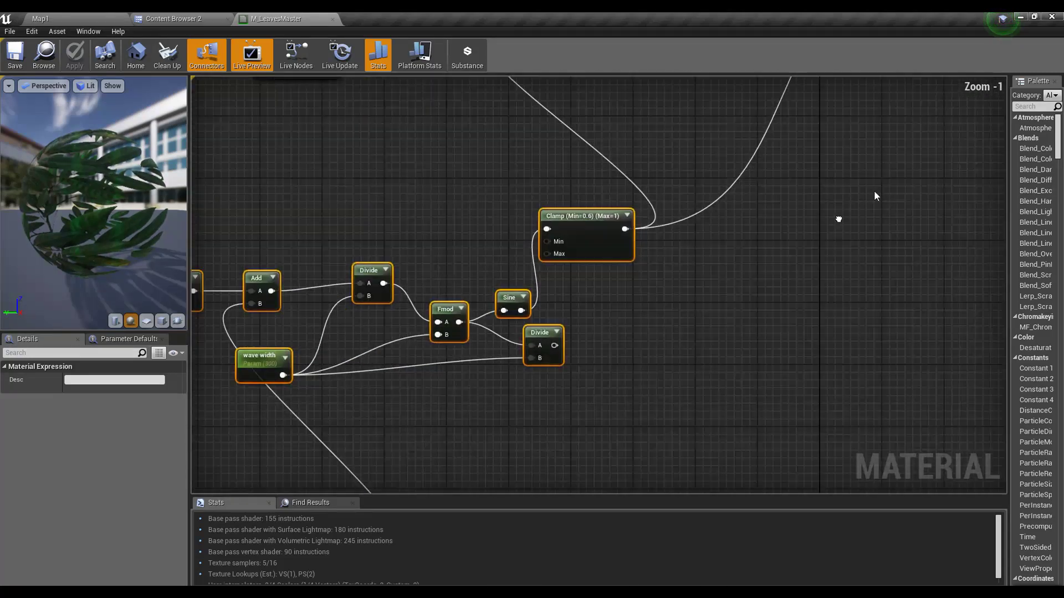
pyautogui.scroll(-3, 521, 339)
pyautogui.moveTo(520, 353); pyautogui.dragTo(705, 321, button='right')
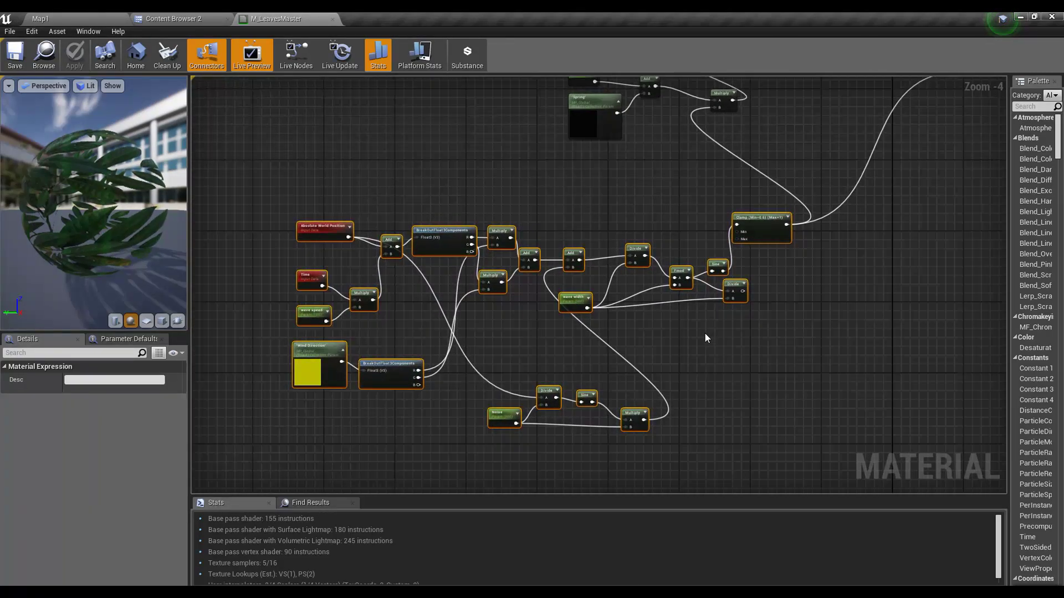
pyautogui.moveTo(271, 173); pyautogui.dragTo(762, 453)
# Open the MF_Global material function from its node in the M_LeavesMaster graph
pyautogui.moveTo(585, 145); pyautogui.dragTo(536, 313, button='right')
pyautogui.moveTo(818, 253); pyautogui.dragTo(623, 351, button='right')
pyautogui.doubleClick(643, 274)
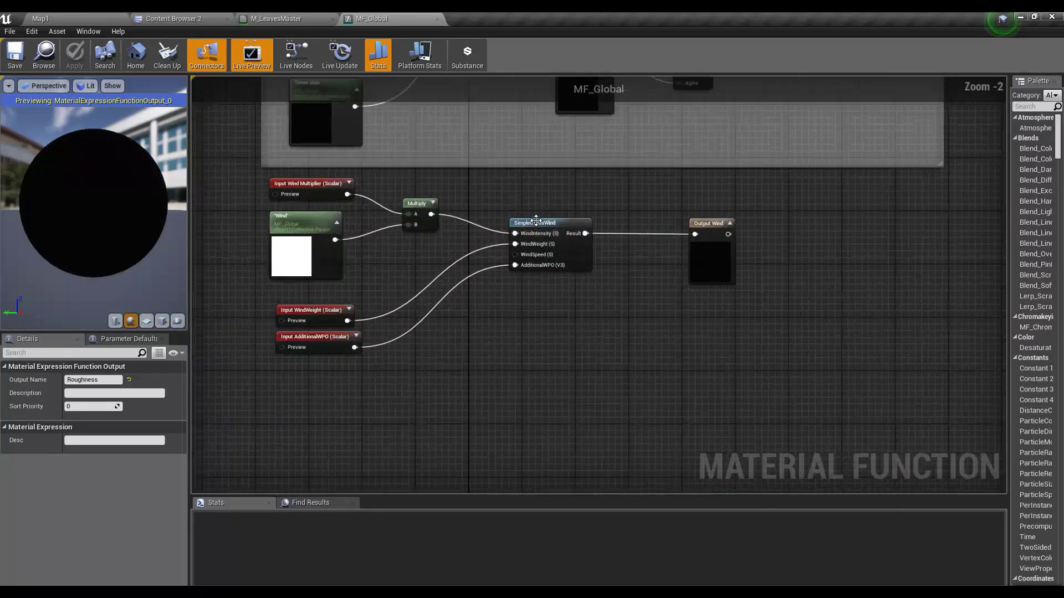
# Paste the copied wave nodes into MF_Global, in the empty area below the SimpleGrassWind nodes
pyautogui.scroll(2, 537, 220)
pyautogui.moveTo(576, 298); pyautogui.dragTo(674, 230, button='right')
pyautogui.moveTo(504, 331); pyautogui.dragTo(510, 274, button='right')
pyautogui.scroll(-1, 523, 274)
pyautogui.moveTo(540, 329); pyautogui.dragTo(558, 266, button='right')
pyautogui.scroll(-3, 557, 266)
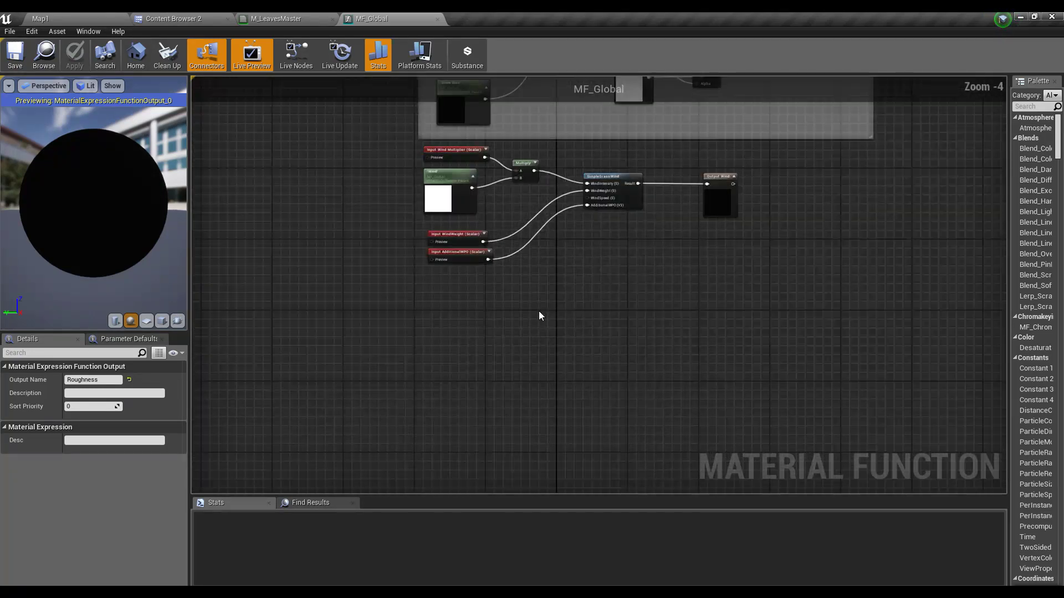
pyautogui.moveTo(521, 353); pyautogui.dragTo(520, 289, button='right')
pyautogui.hotkey('ctrl', 'v')
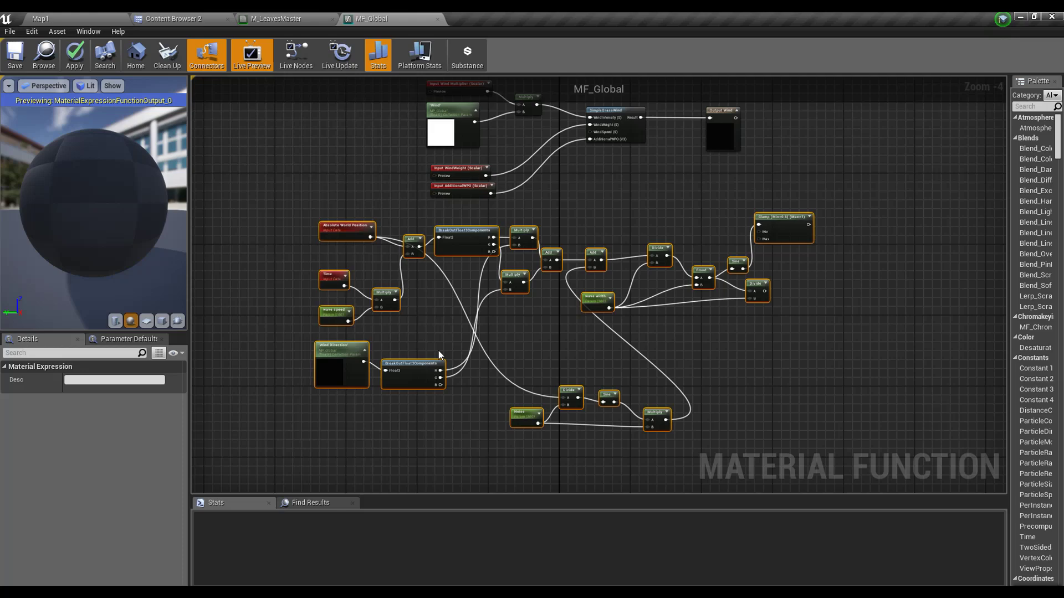
pyautogui.scroll(2, 437, 351)
pyautogui.moveTo(416, 321); pyautogui.dragTo(410, 389, button='right')
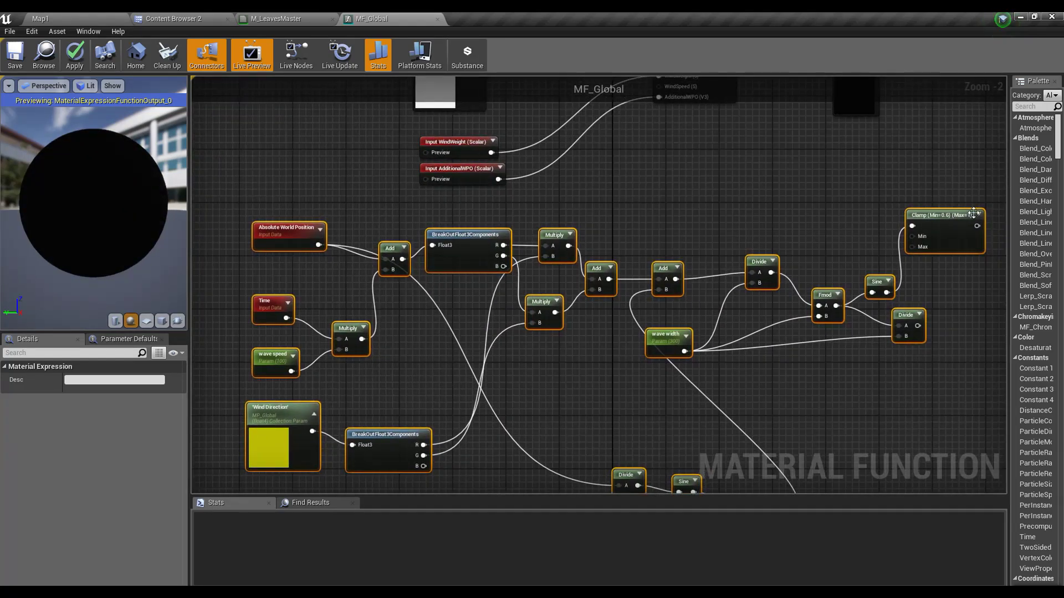
# Shift the pasted wave nodes slightly down and left, and move Output Wind farther from SimpleGrassWind to make room between them
pyautogui.moveTo(939, 217); pyautogui.dragTo(865, 237)
pyautogui.moveTo(611, 244); pyautogui.dragTo(526, 349, button='right')
pyautogui.moveTo(765, 182); pyautogui.dragTo(838, 181)
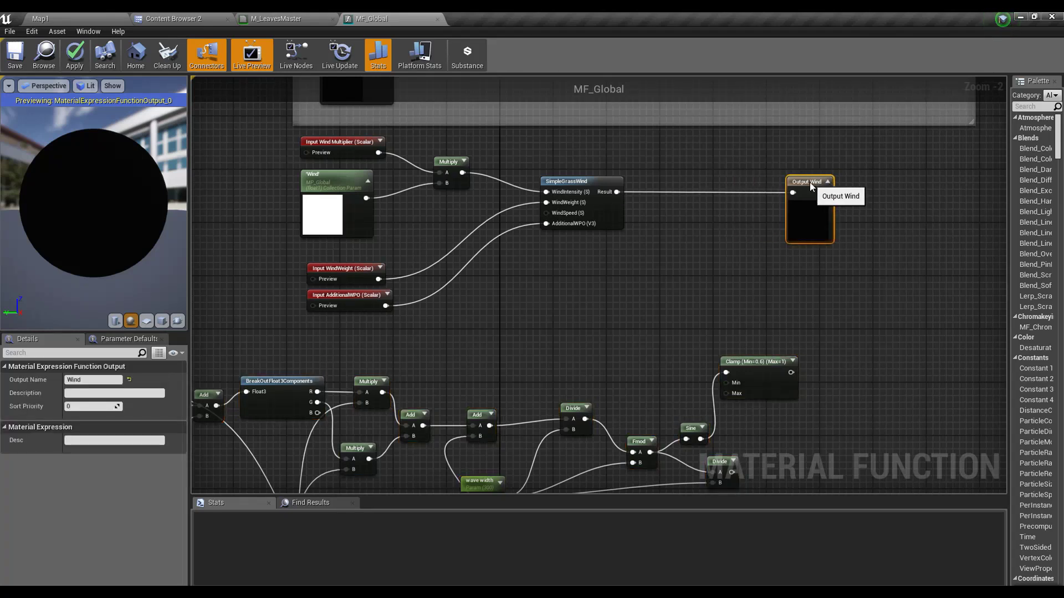
pyautogui.moveTo(626, 190); pyautogui.dragTo(642, 193)
pyautogui.press('Escape')
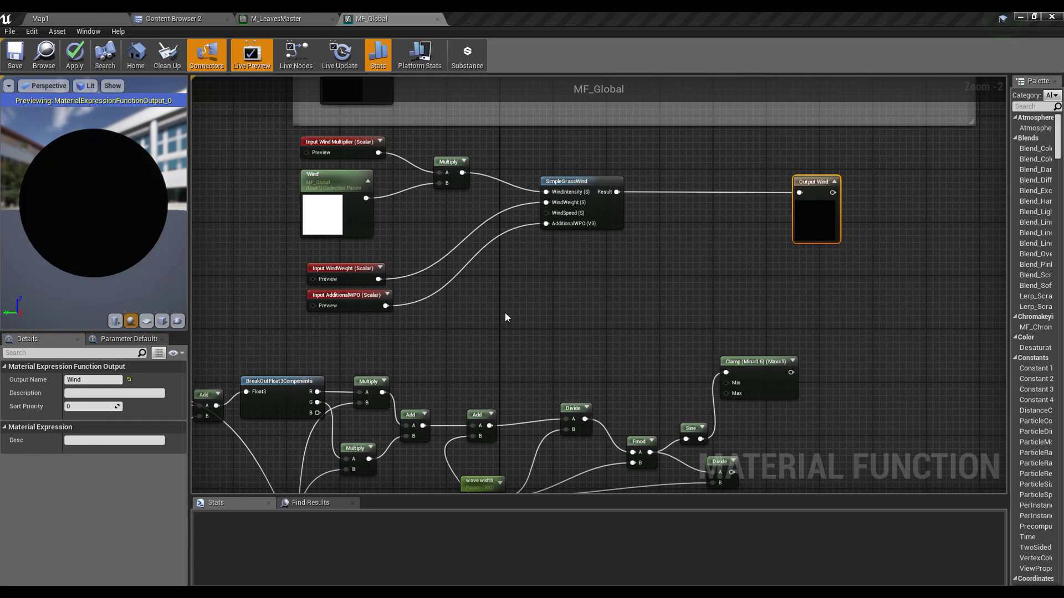
# Add a Multiply node combining the SimpleGrassWind result with the wave network's Clamp output, and connect it to Output Wind
pyautogui.moveTo(616, 192); pyautogui.dragTo(657, 195)
pyautogui.write('multiply')
pyautogui.press('Return')
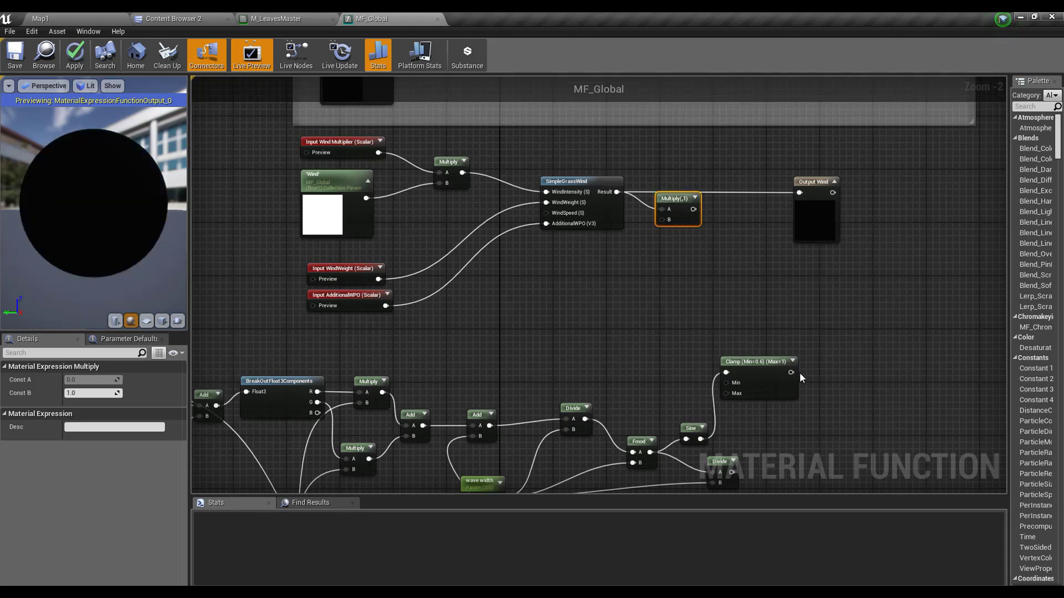
pyautogui.moveTo(791, 372); pyautogui.dragTo(671, 220)
pyautogui.moveTo(628, 320); pyautogui.dragTo(586, 349, button='right')
pyautogui.moveTo(627, 231); pyautogui.dragTo(638, 235)
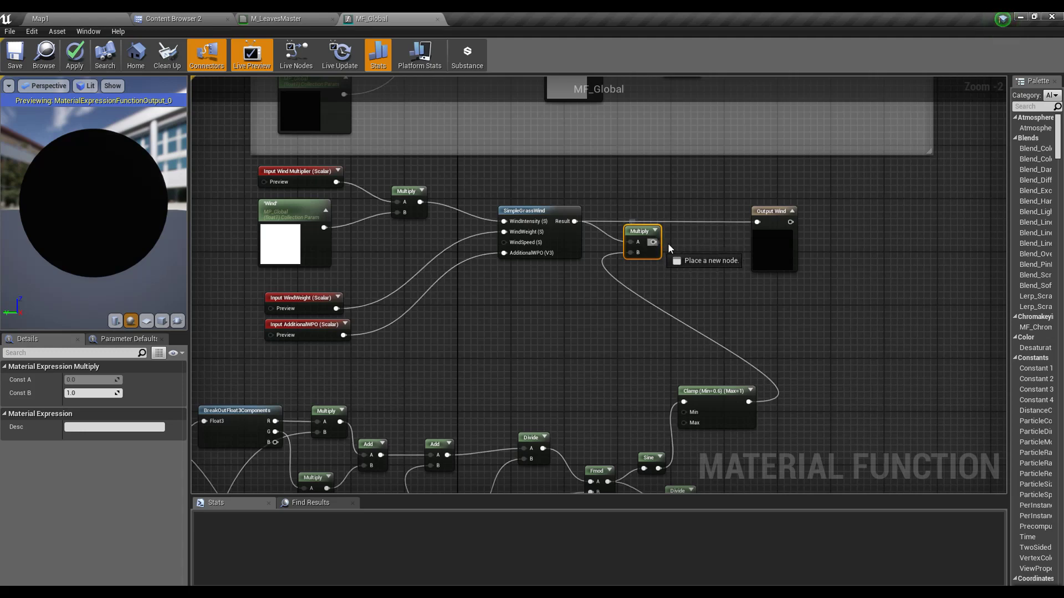
pyautogui.moveTo(653, 242); pyautogui.dragTo(762, 221)
# Examine the pasted wave network in MF_Global, including the settings of the wave width parameter and the noise branch
pyautogui.moveTo(497, 355); pyautogui.dragTo(853, 157, button='right')
pyautogui.moveTo(480, 390); pyautogui.dragTo(432, 330, button='right')
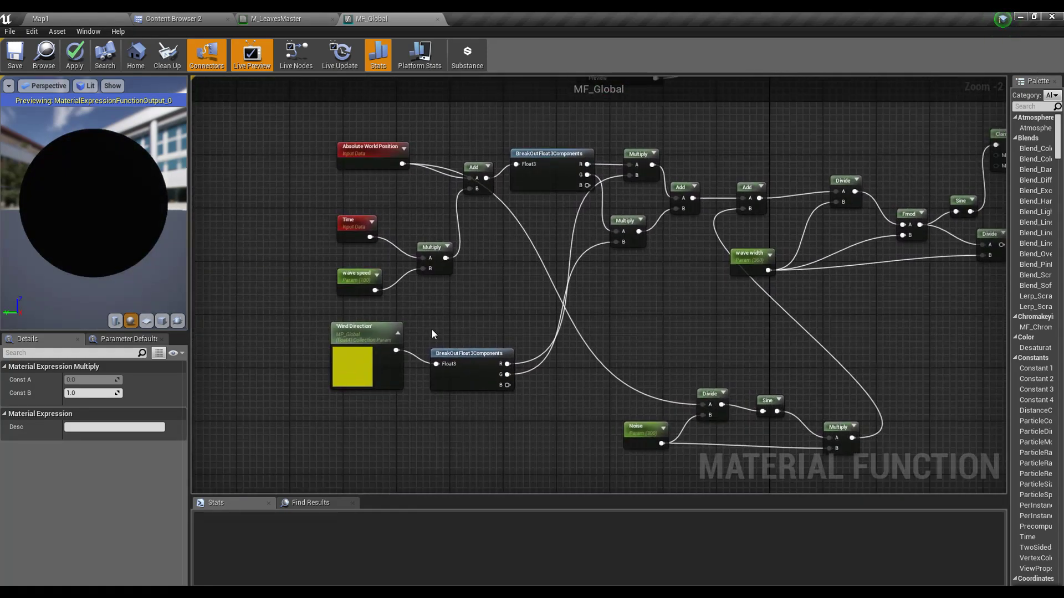
pyautogui.moveTo(662, 343); pyautogui.dragTo(521, 407, button='right')
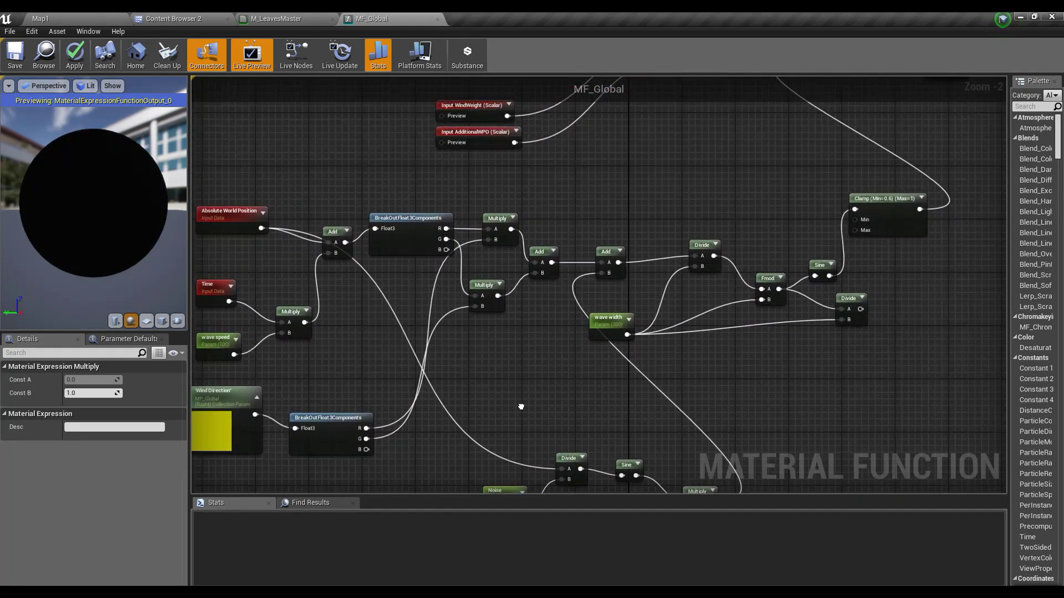
pyautogui.click(609, 337)
pyautogui.moveTo(558, 374); pyautogui.dragTo(638, 242, button='right')
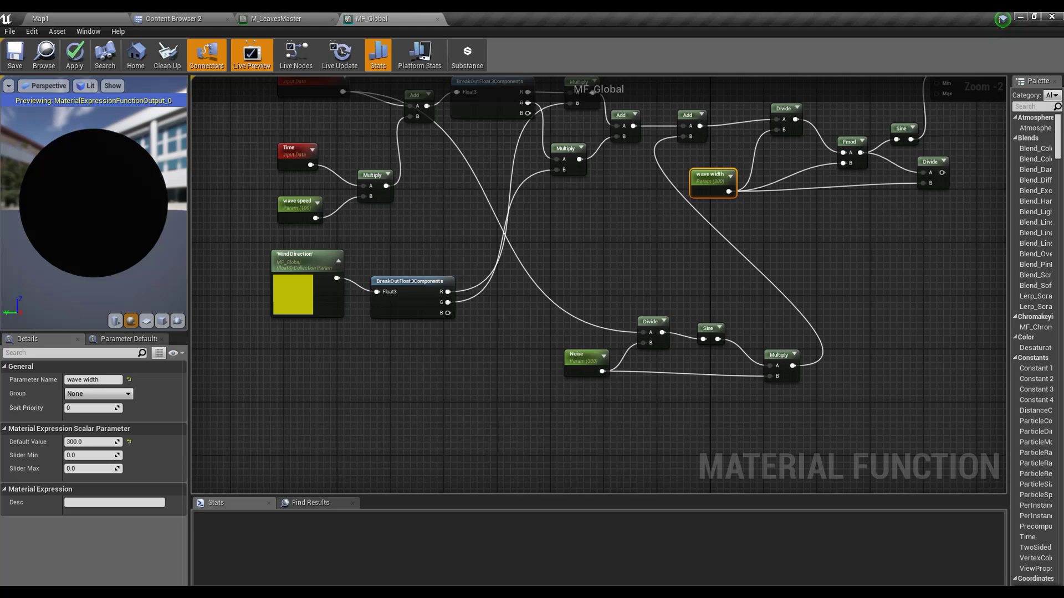
pyautogui.moveTo(633, 250); pyautogui.dragTo(603, 318, button='right')
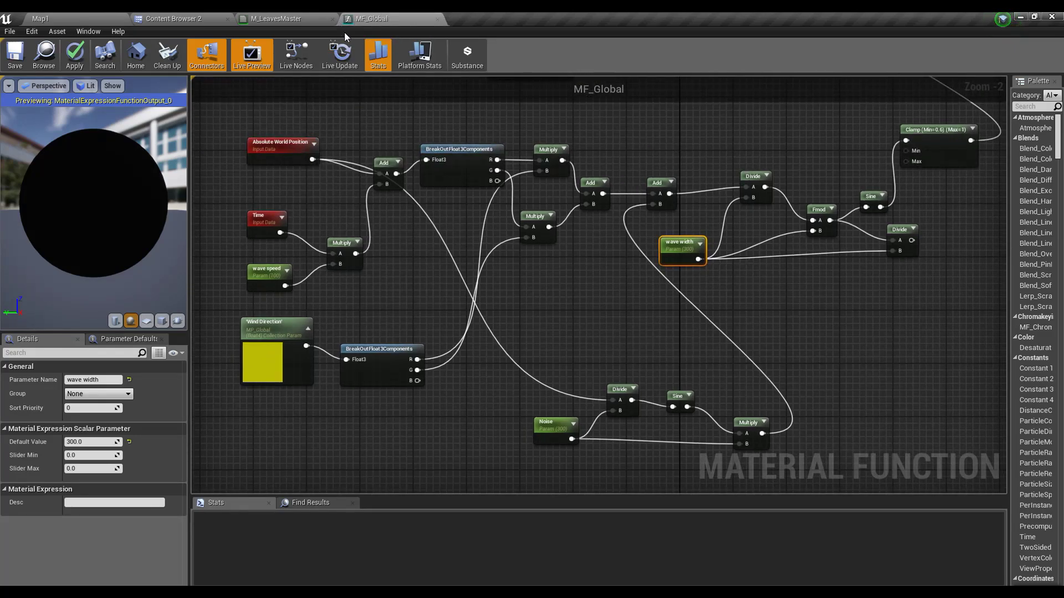
# Return to the M_LeavesMaster graph and examine how the wave network connects to the Multiply nodes around MF_Global
pyautogui.click(277, 18)
pyautogui.scroll(-5, 499, 324)
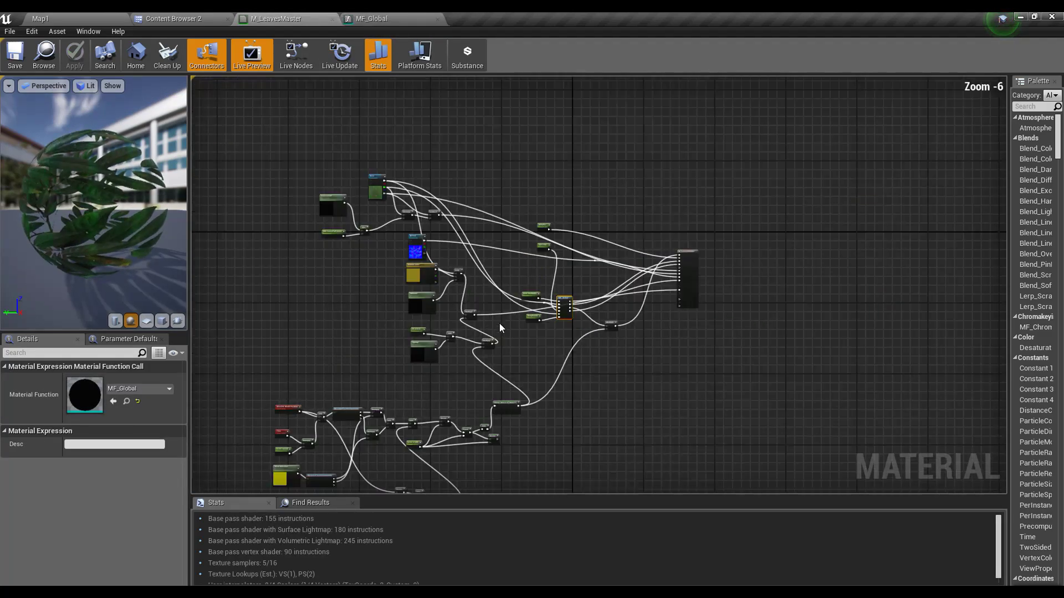
pyautogui.moveTo(484, 358); pyautogui.dragTo(467, 393, button='right')
pyautogui.scroll(2, 501, 331)
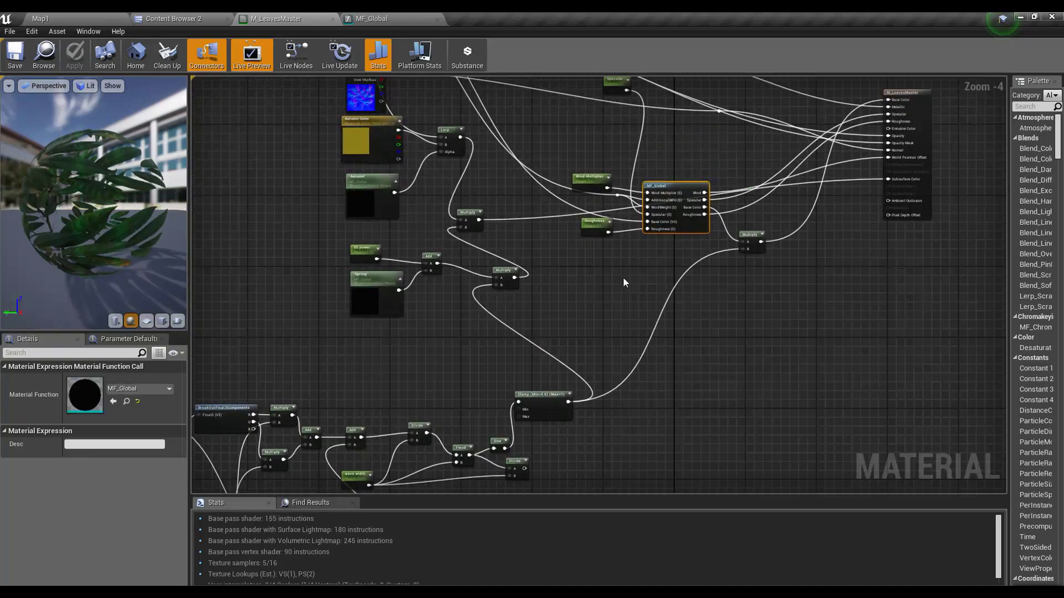
pyautogui.scroll(1, 623, 276)
pyautogui.moveTo(622, 276); pyautogui.dragTo(460, 357, button='right')
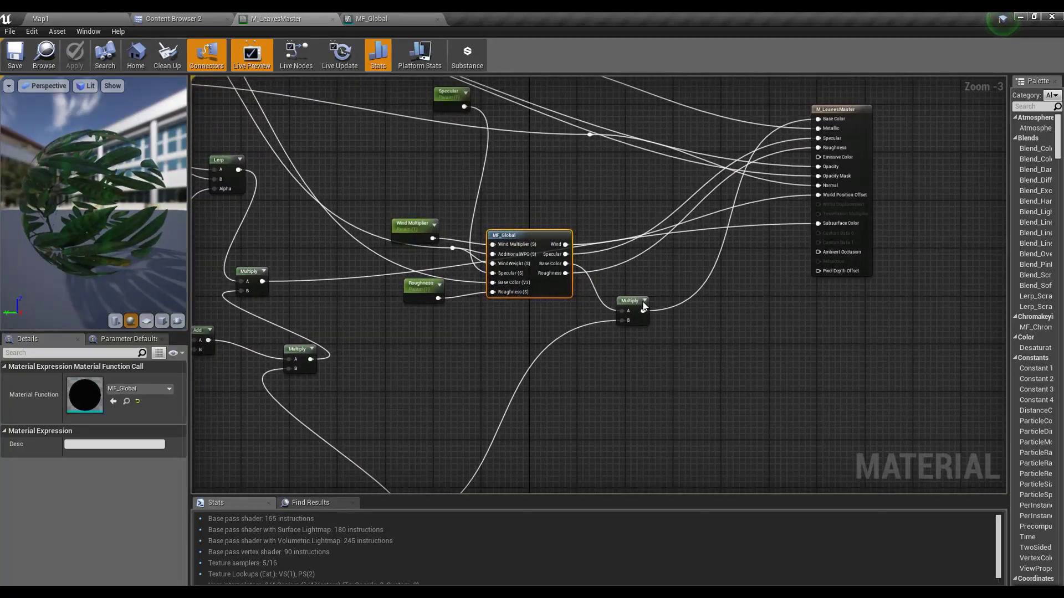
pyautogui.moveTo(584, 416); pyautogui.dragTo(756, 237, button='right')
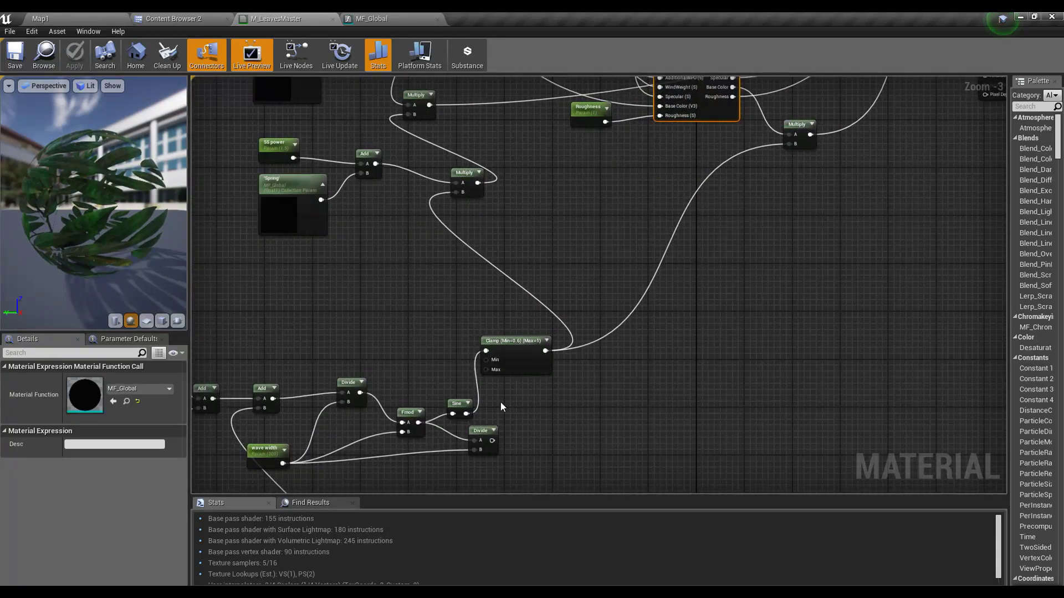
pyautogui.moveTo(501, 401); pyautogui.dragTo(875, 279, button='right')
# Select the wave nodes in M_LeavesMaster and trace the Clamp output to the base color and subsurface power Multiply nodes
pyautogui.moveTo(245, 146); pyautogui.dragTo(892, 355)
pyautogui.moveTo(886, 322); pyautogui.dragTo(768, 536, button='right')
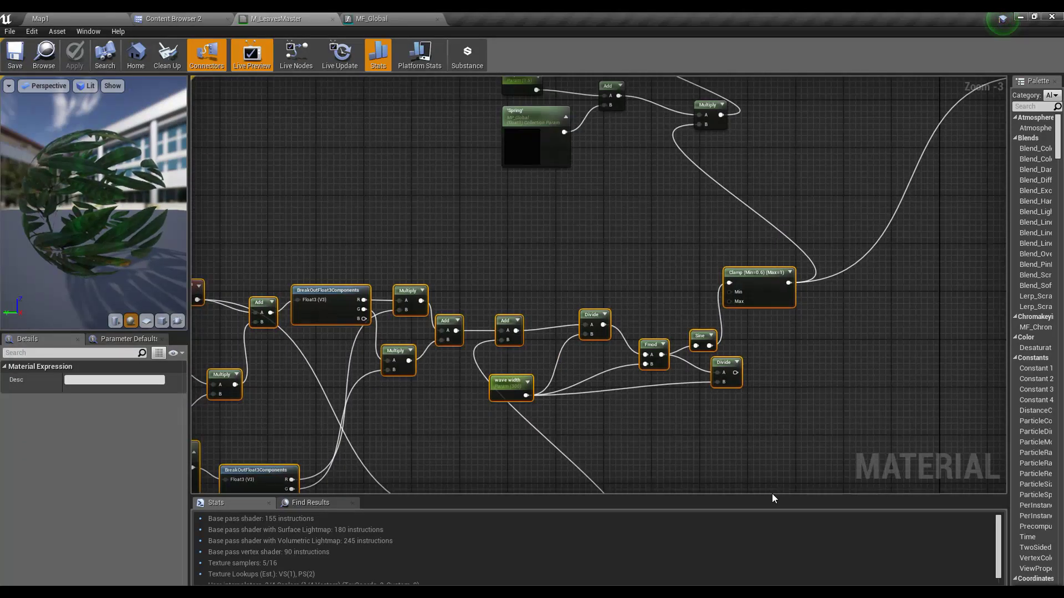
pyautogui.moveTo(763, 400); pyautogui.dragTo(685, 334, button='right')
pyautogui.scroll(-3, 699, 321)
pyautogui.scroll(1, 685, 334)
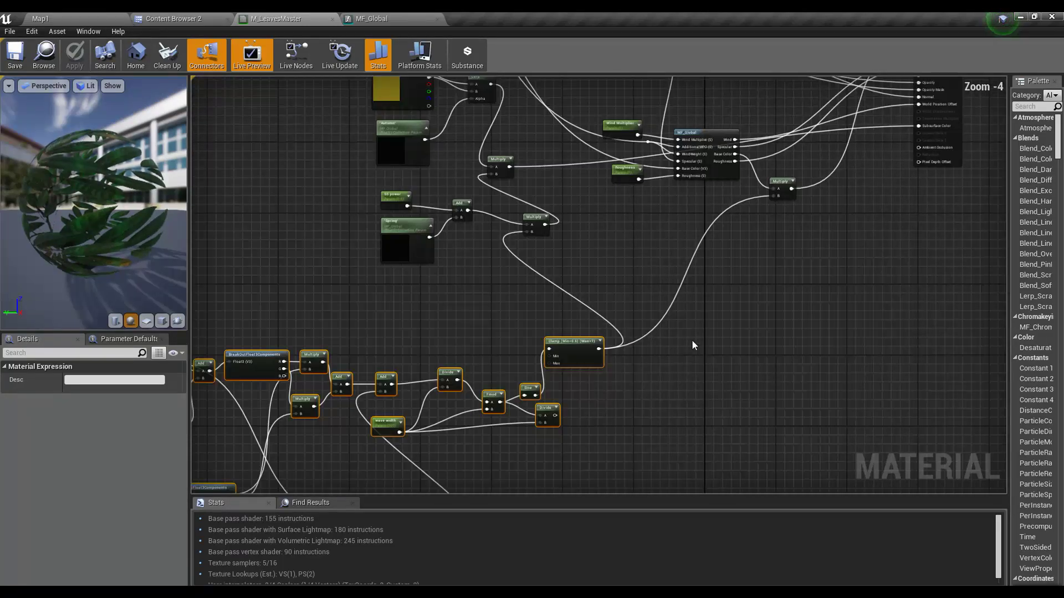
pyautogui.scroll(3, 630, 362)
pyautogui.moveTo(626, 361); pyautogui.dragTo(624, 492, button='right')
pyautogui.scroll(-2, 636, 417)
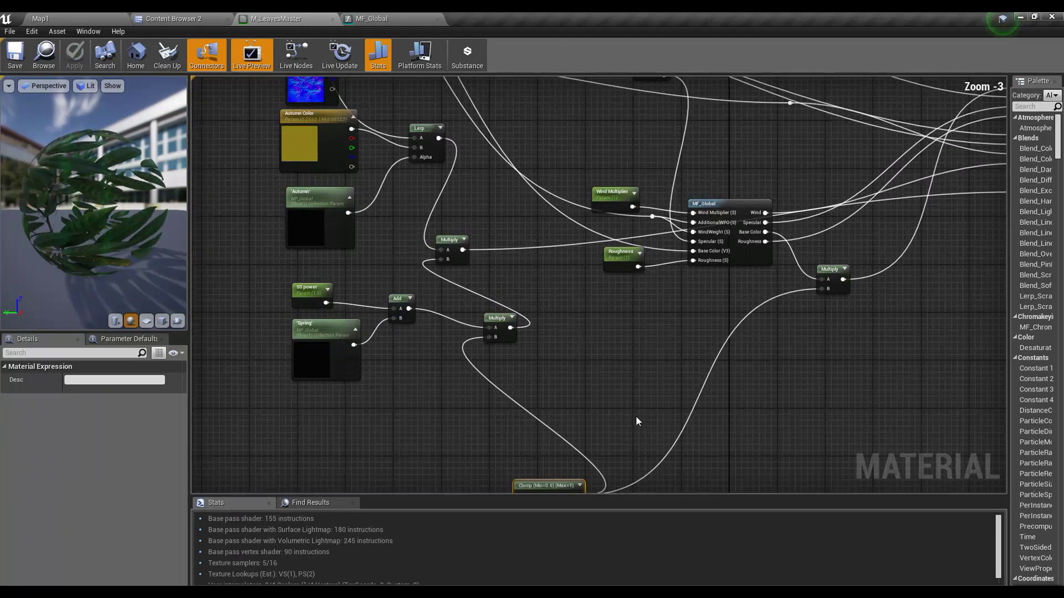
# Delete the selected wave nodes from the M_LeavesMaster graph and apply the changes in MF_Global
pyautogui.moveTo(629, 407); pyautogui.dragTo(660, 277, button='right')
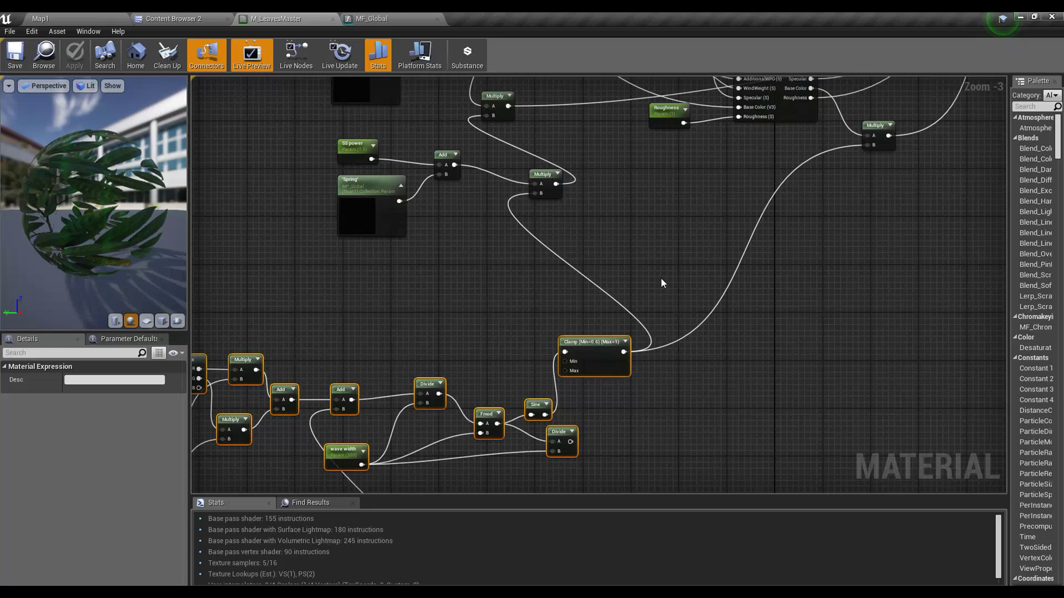
pyautogui.press('Delete')
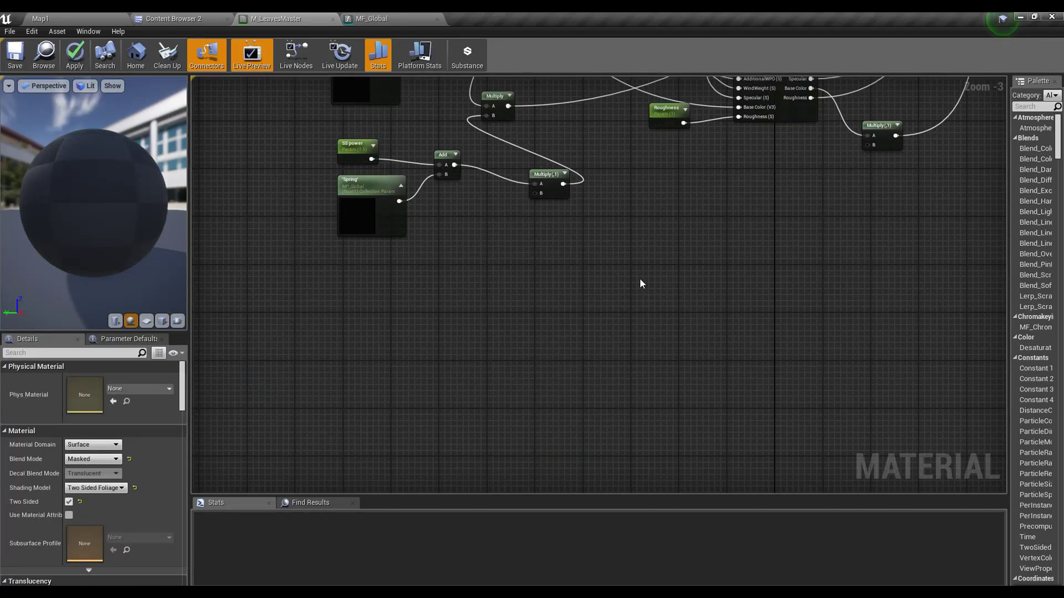
pyautogui.moveTo(640, 278); pyautogui.dragTo(596, 413, button='right')
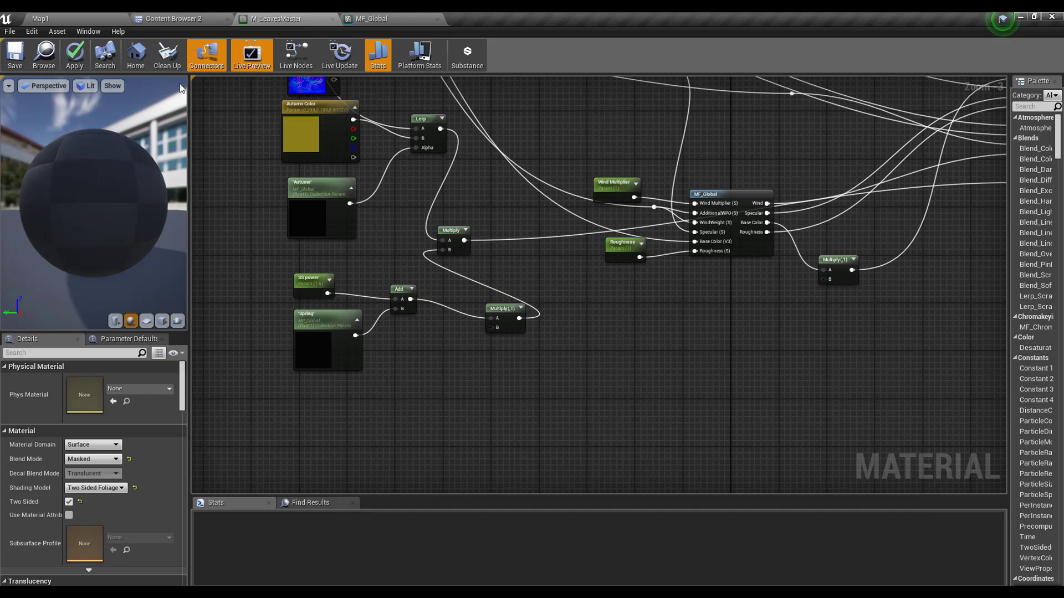
pyautogui.click(73, 54)
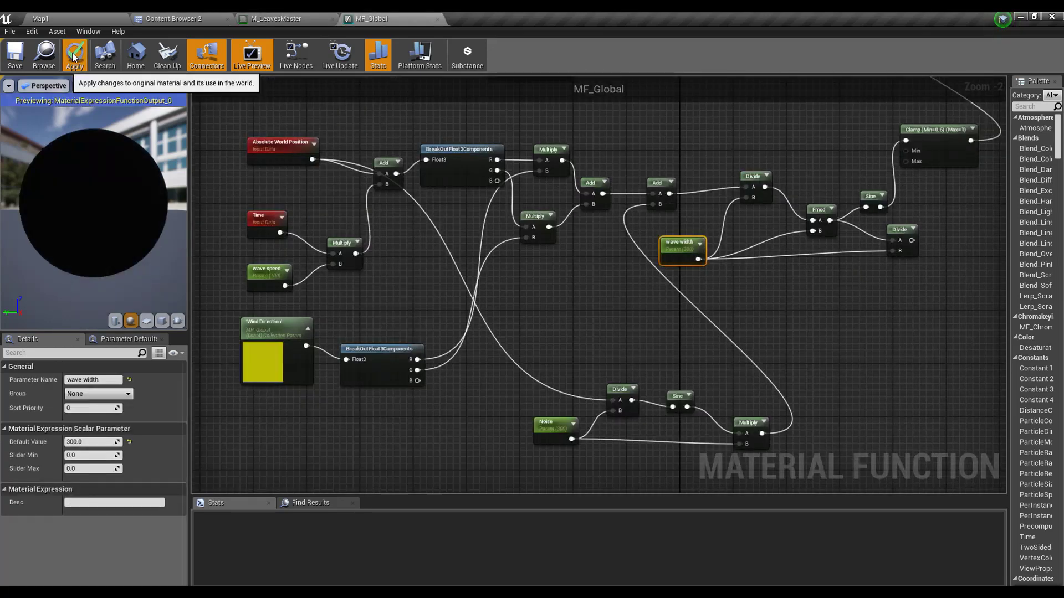
pyautogui.click(240, 18)
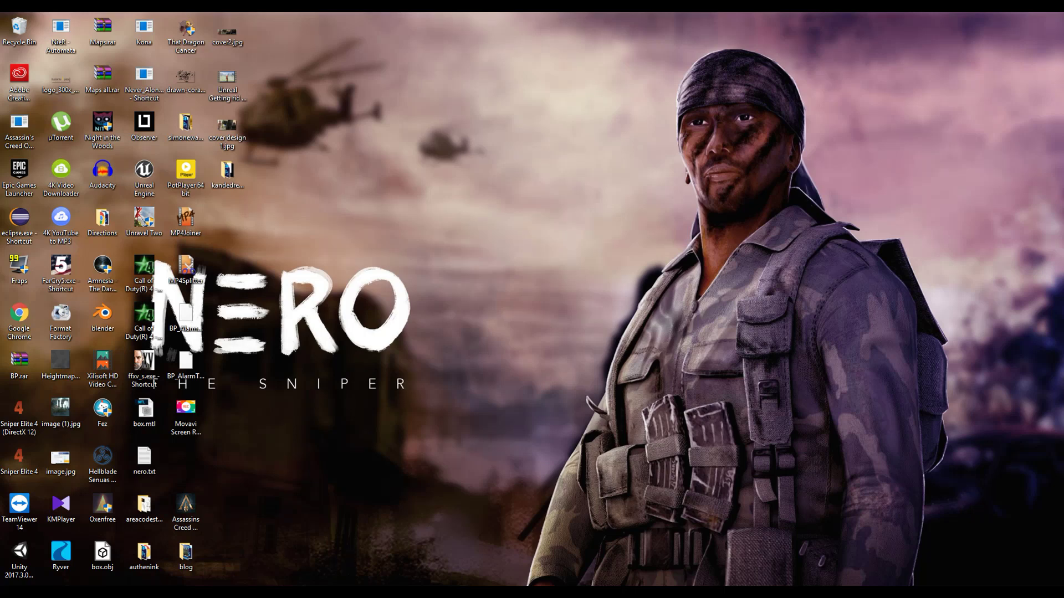
# Open File Explorer on the desktop and reposition its window to reach the recent Unreal project files
pyautogui.press('super+e')
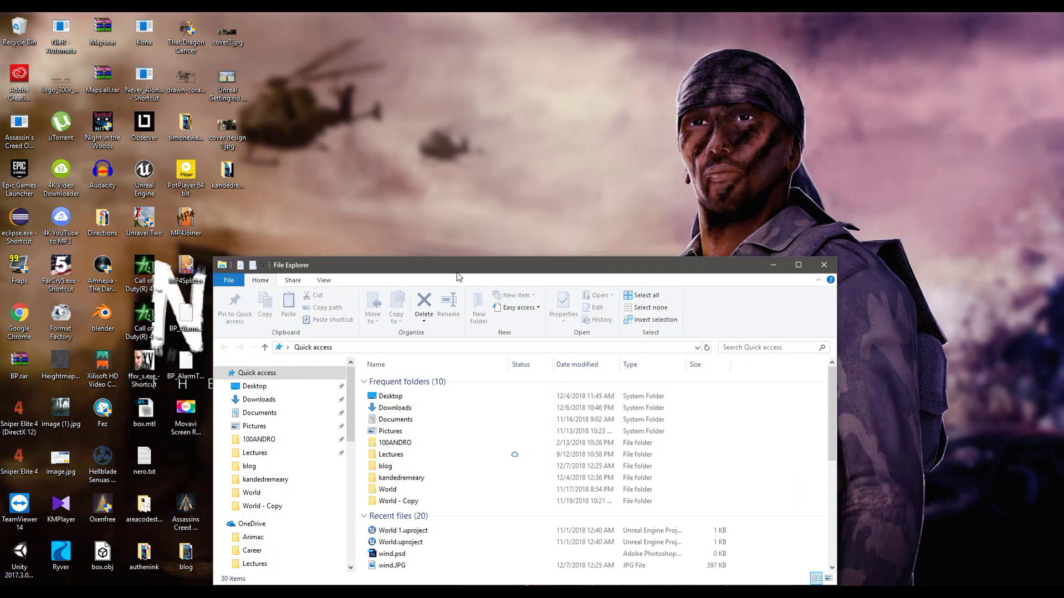
pyautogui.moveTo(458, 267); pyautogui.dragTo(448, 16)
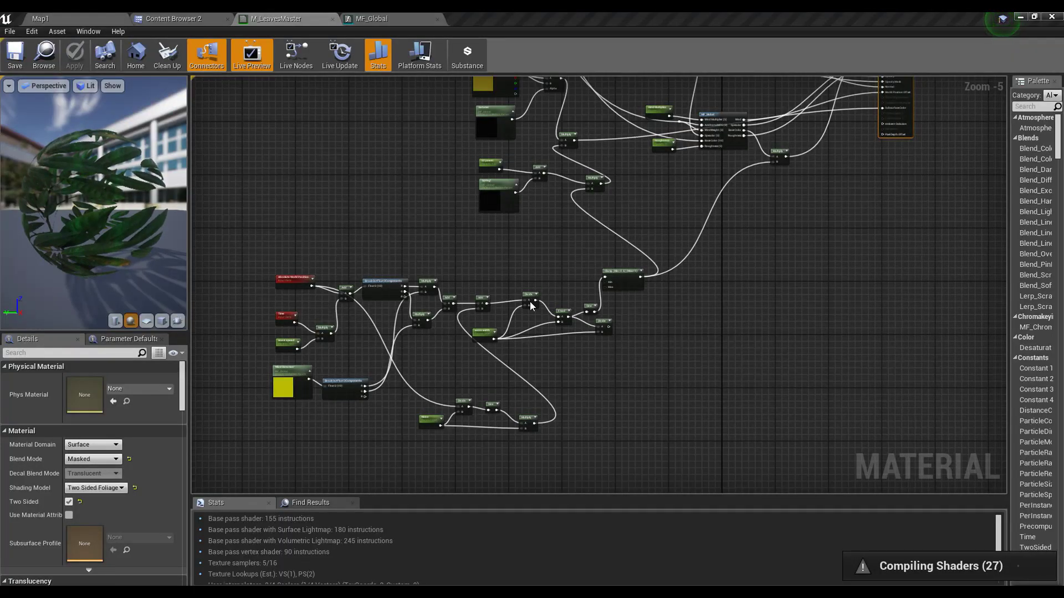
# Transfer the wave nodes from M_LeavesMaster into MF_Global, placing the network below the SimpleGrassWind nodes
pyautogui.moveTo(530, 289); pyautogui.dragTo(602, 303, button='right')
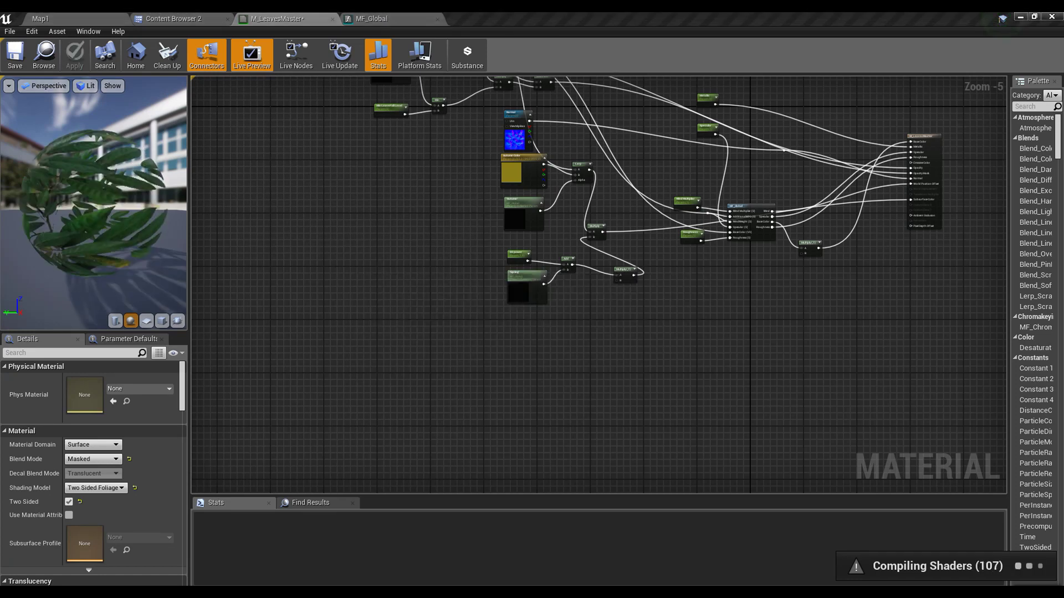
pyautogui.click(383, 19)
pyautogui.moveTo(487, 397); pyautogui.dragTo(489, 298, button='right')
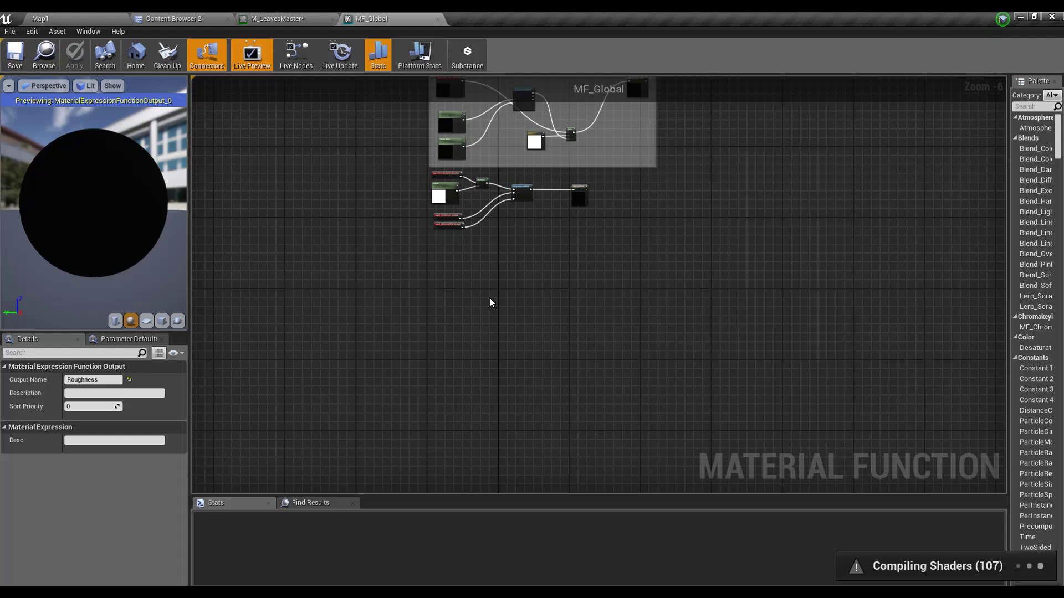
pyautogui.hotkey('ctrl', 'v')
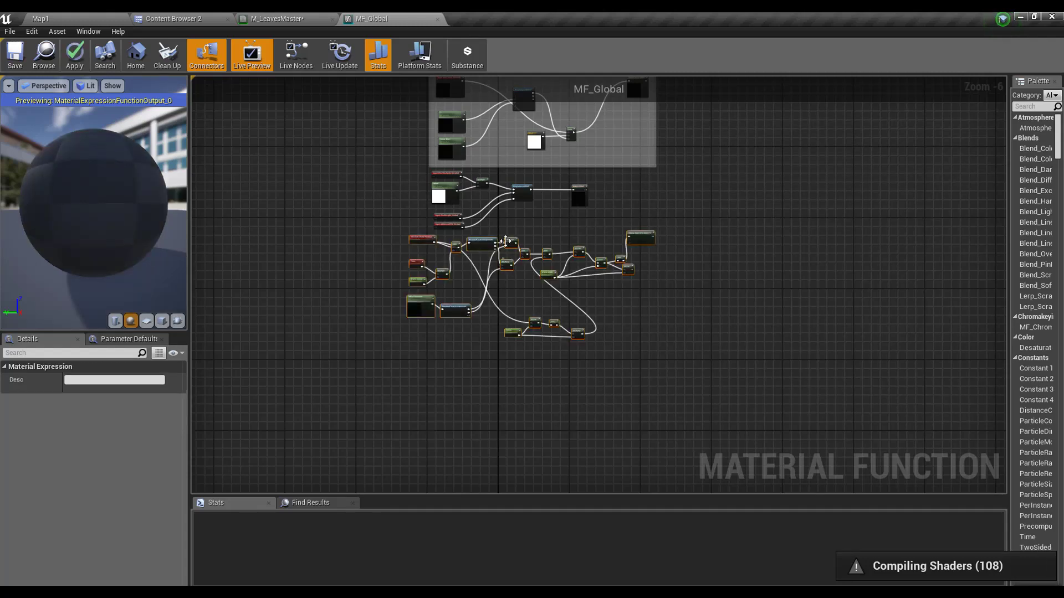
pyautogui.moveTo(506, 242); pyautogui.dragTo(387, 287)
# Insert a Multiply node between SimpleGrassWind and Output Wind in MF_Global, with the wave network's Clamp output as its second factor
pyautogui.scroll(3, 543, 239)
pyautogui.moveTo(543, 239); pyautogui.dragTo(491, 318, button='right')
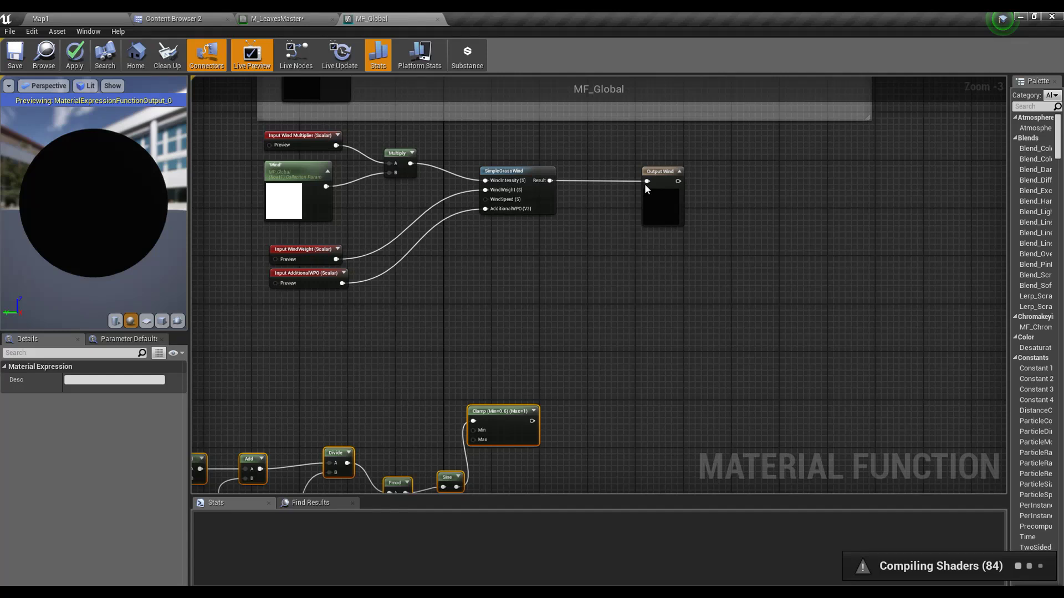
pyautogui.click(591, 190)
pyautogui.moveTo(624, 201); pyautogui.dragTo(647, 181)
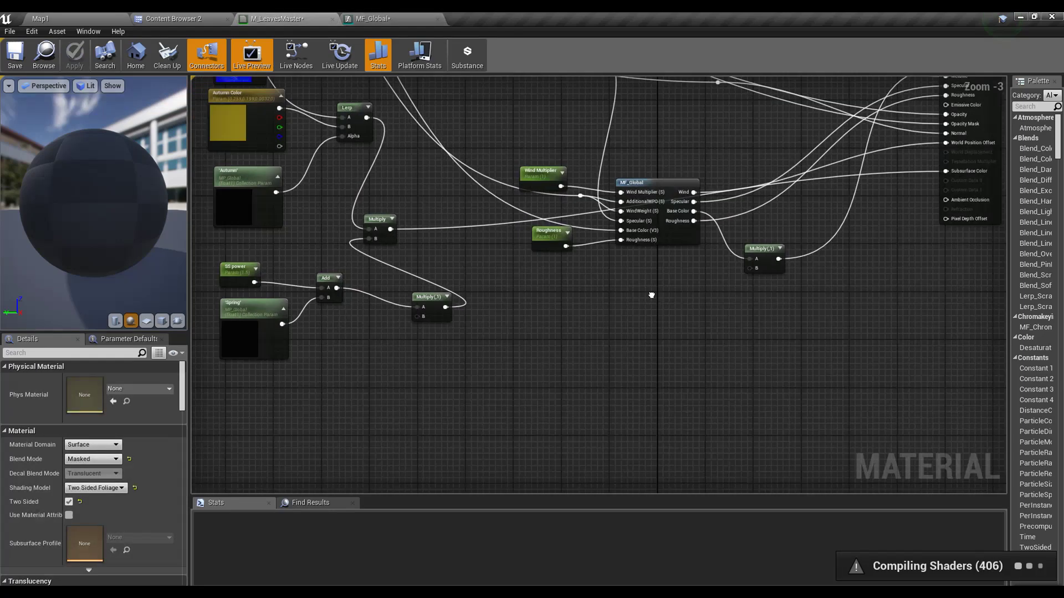
pyautogui.click(39, 18)
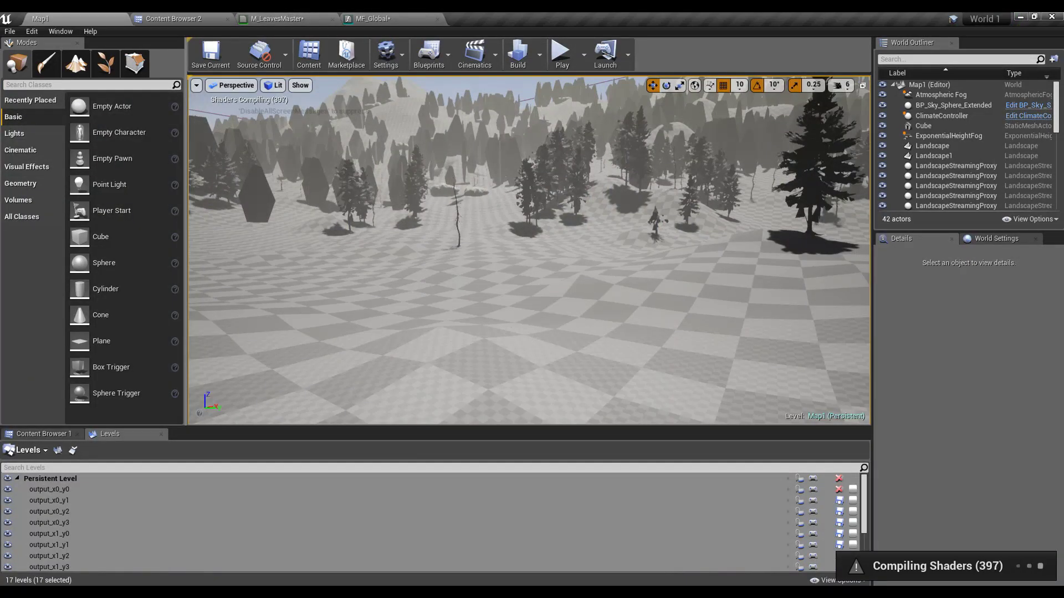
pyautogui.moveTo(559, 310)
pyautogui.mouseDown(button='right')
pyautogui.moveTo(534, 305)
pyautogui.moveTo(559, 309)
pyautogui.mouseUp(button='right')
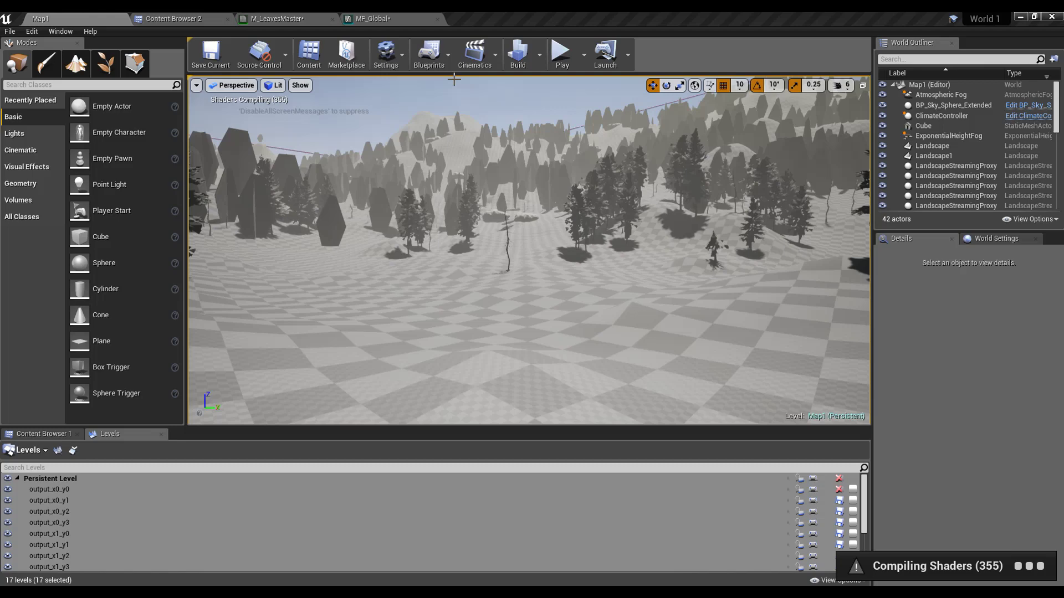
pyautogui.click(302, 15)
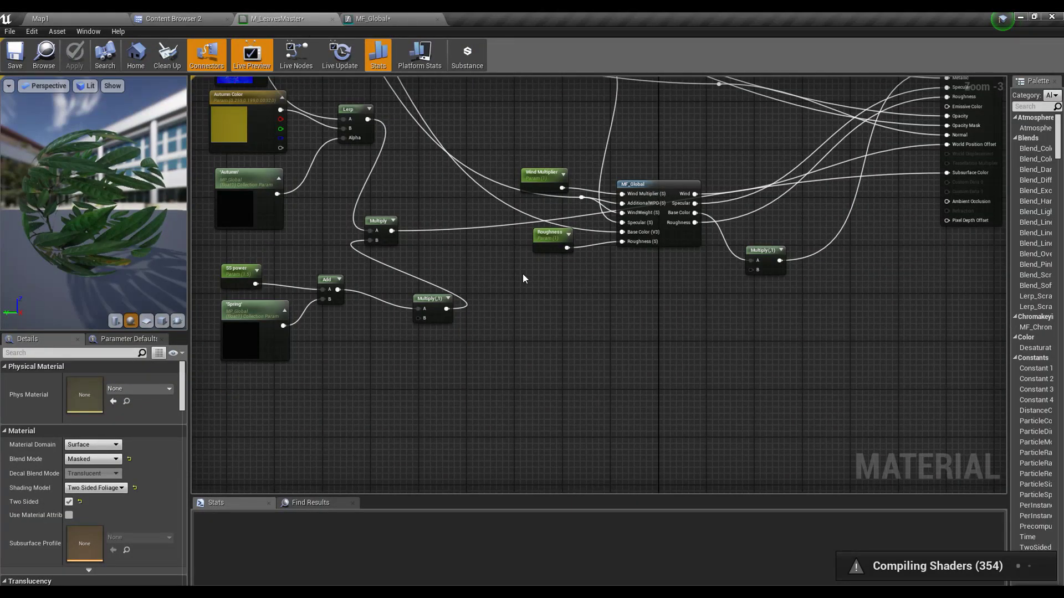
pyautogui.moveTo(458, 316); pyautogui.dragTo(552, 367, button='right')
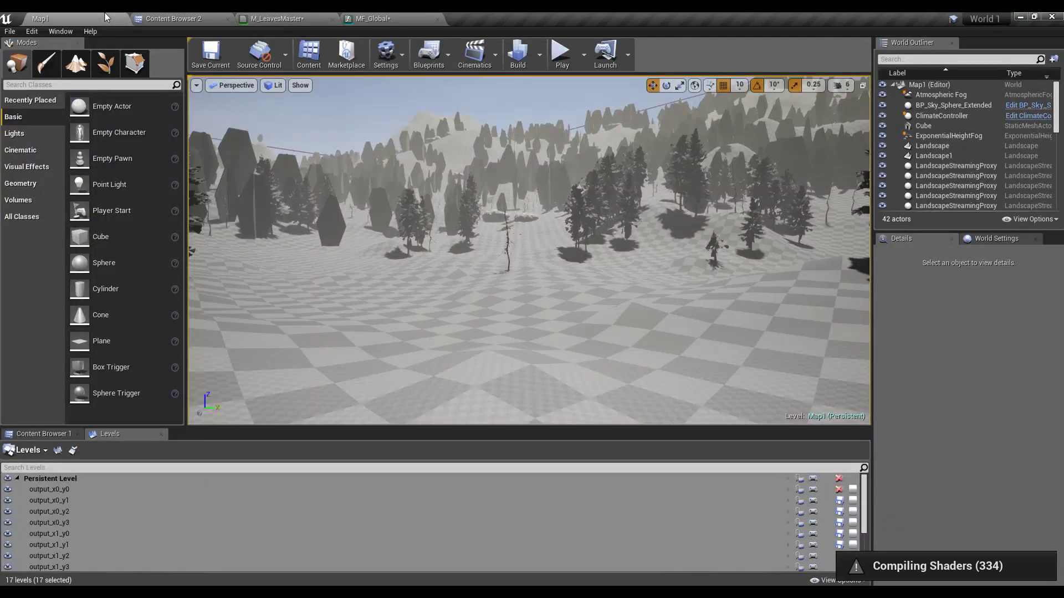
# Examine the grass movement around the Map1 landscape in full-screen view, and return to the normal editor layout
pyautogui.moveTo(582, 305)
pyautogui.mouseDown(button='right')
pyautogui.moveTo(571, 304)
pyautogui.moveTo(583, 304)
pyautogui.mouseUp(button='right')
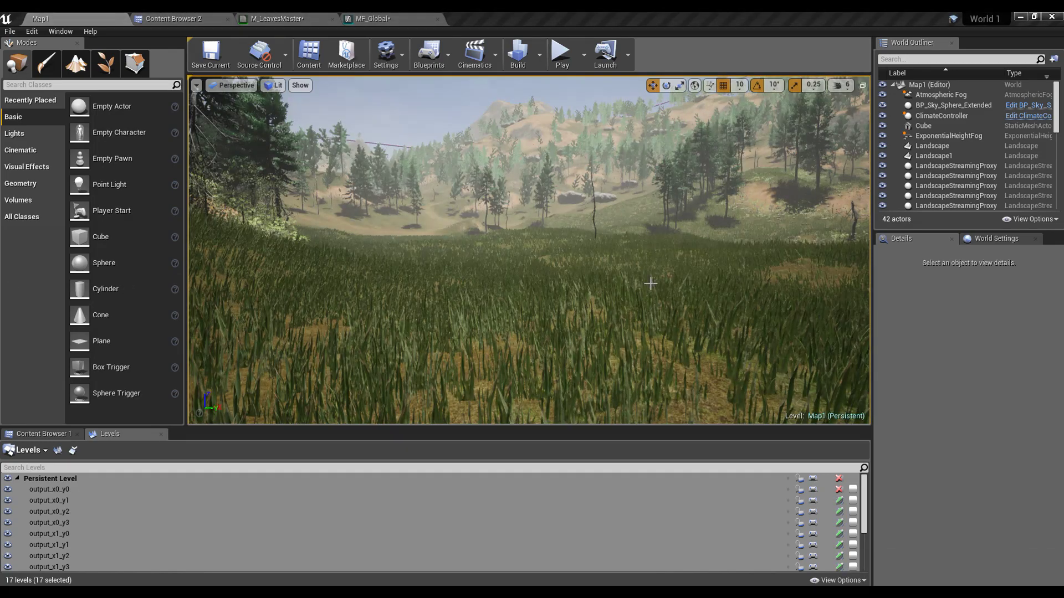
pyautogui.press('F11')
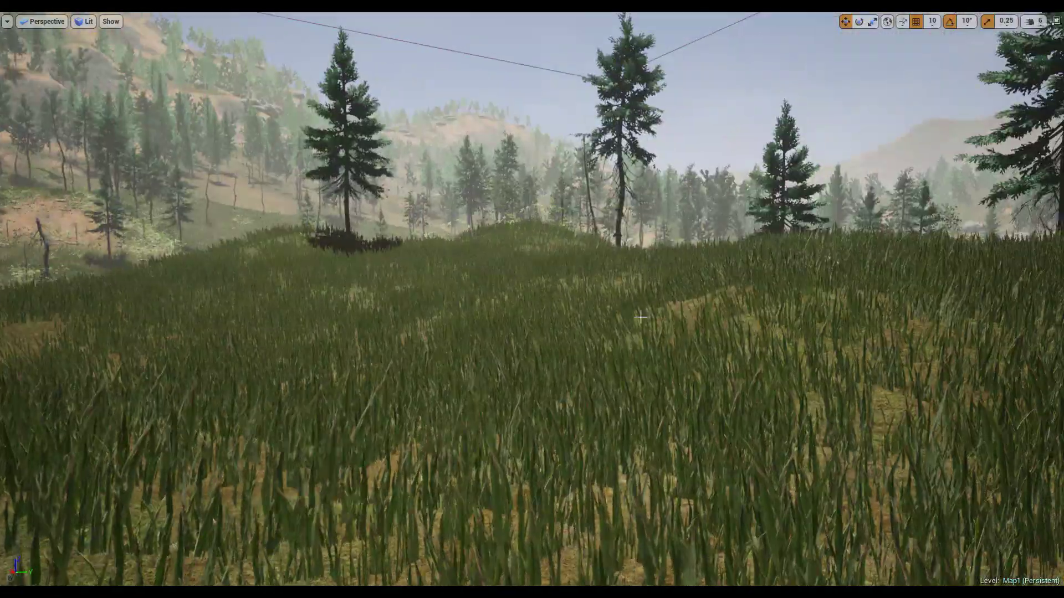
pyautogui.press('a')
pyautogui.moveTo(641, 317); pyautogui.dragTo(641, 317, button='right')
pyautogui.press('d')
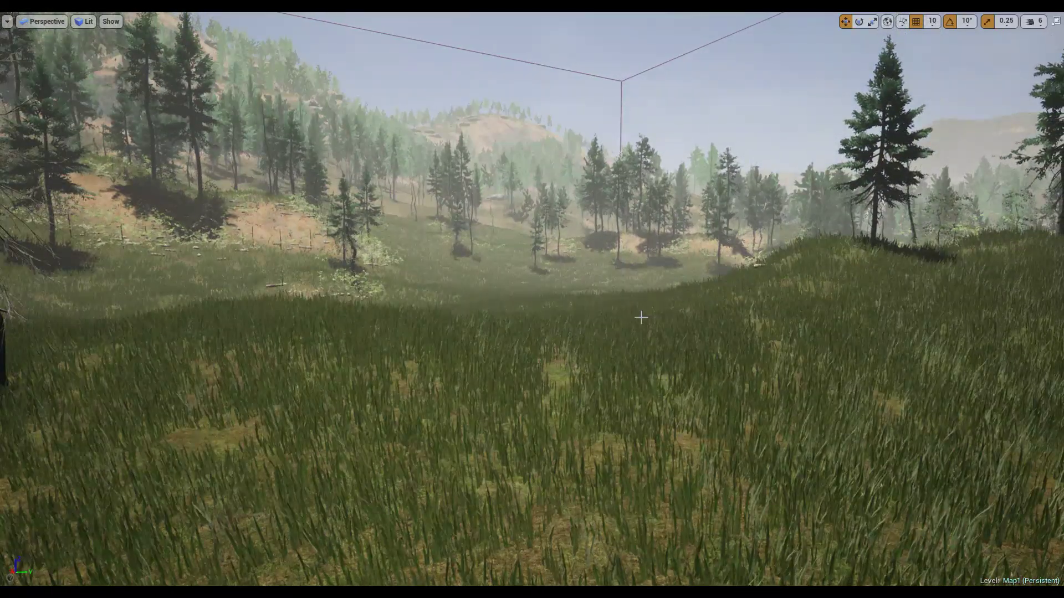
pyautogui.press('F11')
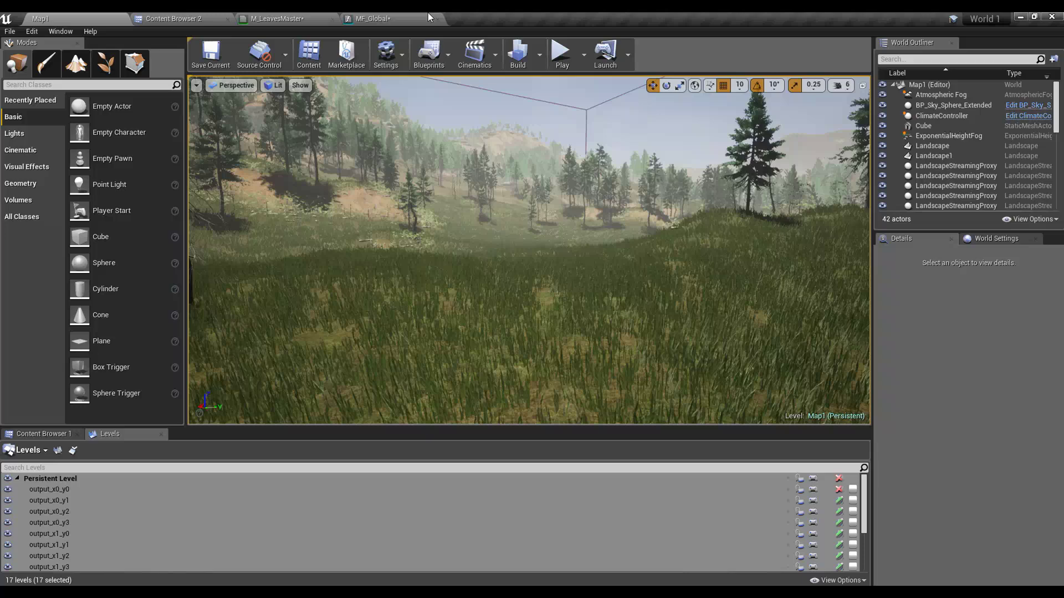
# Examine the wave network feeding Output Wind in MF_Global, and inspect the grass movement in Map1 from several positions
pyautogui.click(402, 18)
pyautogui.moveTo(451, 307); pyautogui.dragTo(394, 331, button='right')
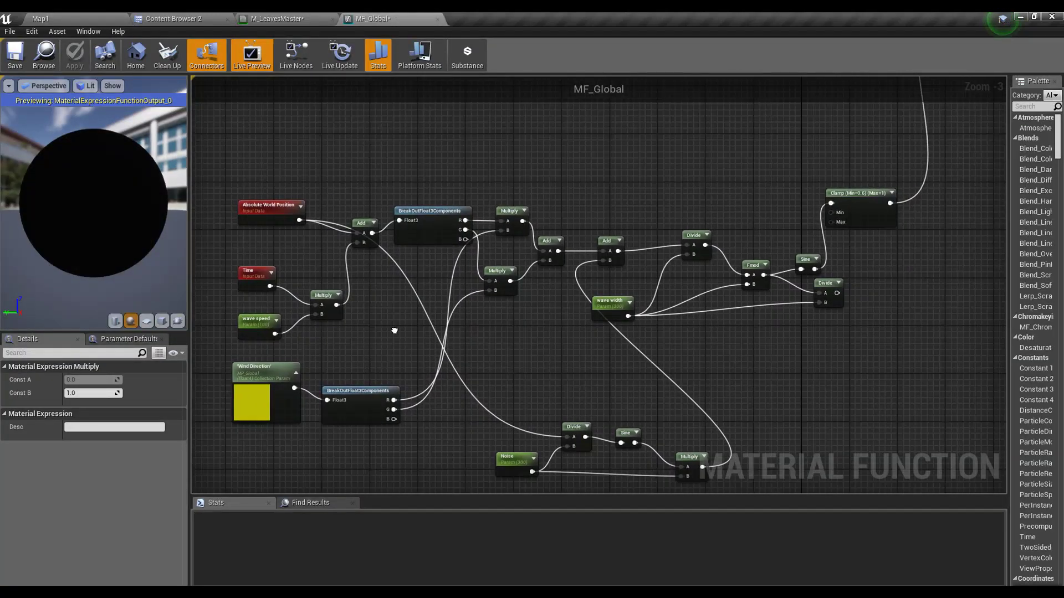
pyautogui.moveTo(711, 146); pyautogui.dragTo(523, 257, button='right')
pyautogui.moveTo(636, 258); pyautogui.dragTo(571, 228, button='right')
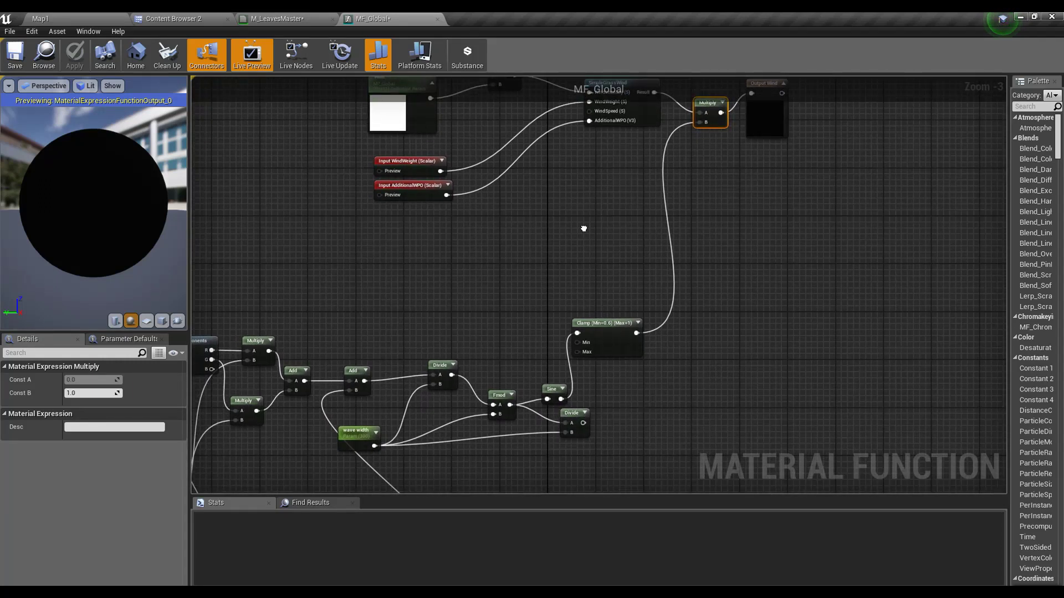
pyautogui.click(92, 21)
pyautogui.press('w')
pyautogui.moveTo(545, 266); pyautogui.dragTo(451, 285, button='right')
pyautogui.press('w')
pyautogui.press('s')
# Search the project content for grass, open the SM_LittleGrass_B mesh, and open its MI_GrassLittle material
pyautogui.click(228, 18)
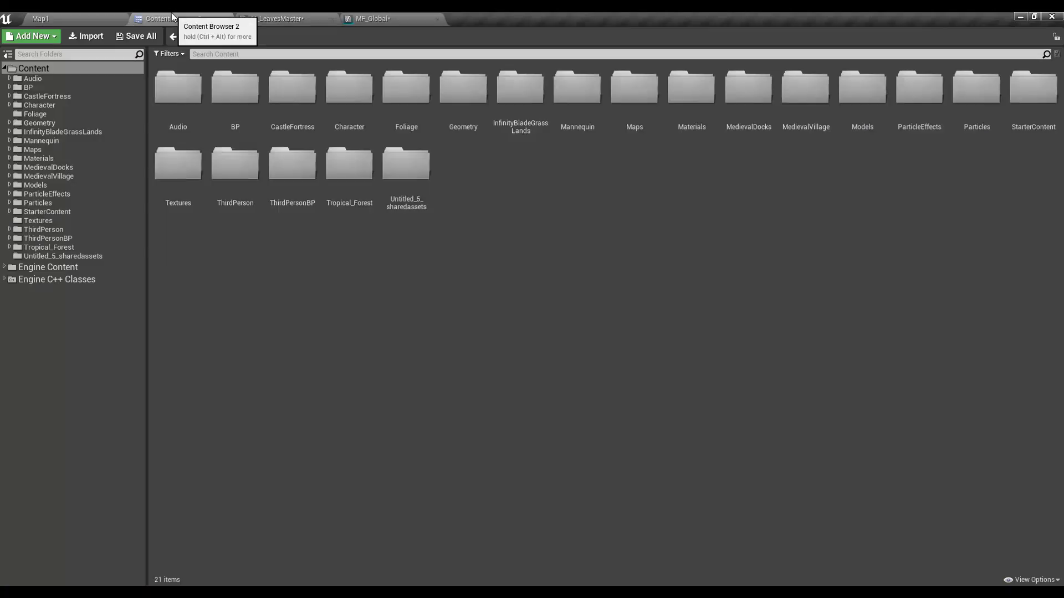
pyautogui.write('gr')
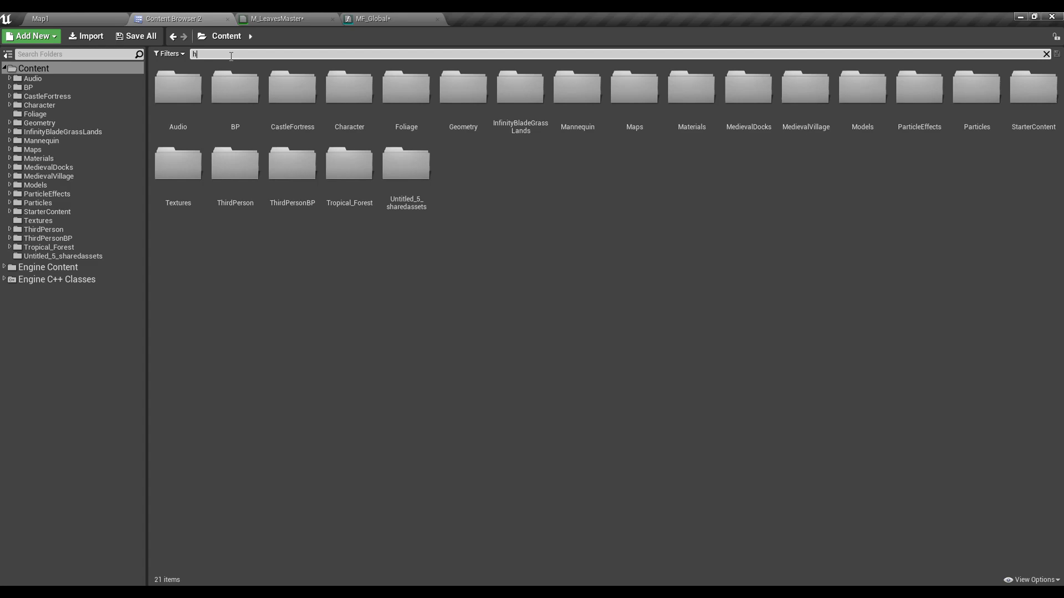
pyautogui.write('ass')
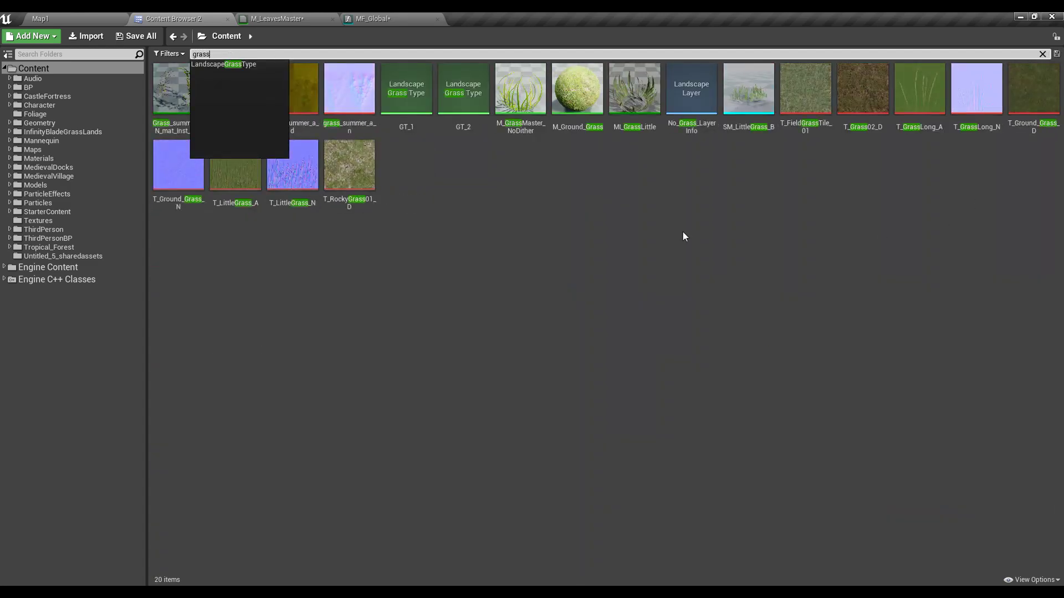
pyautogui.click(568, 208)
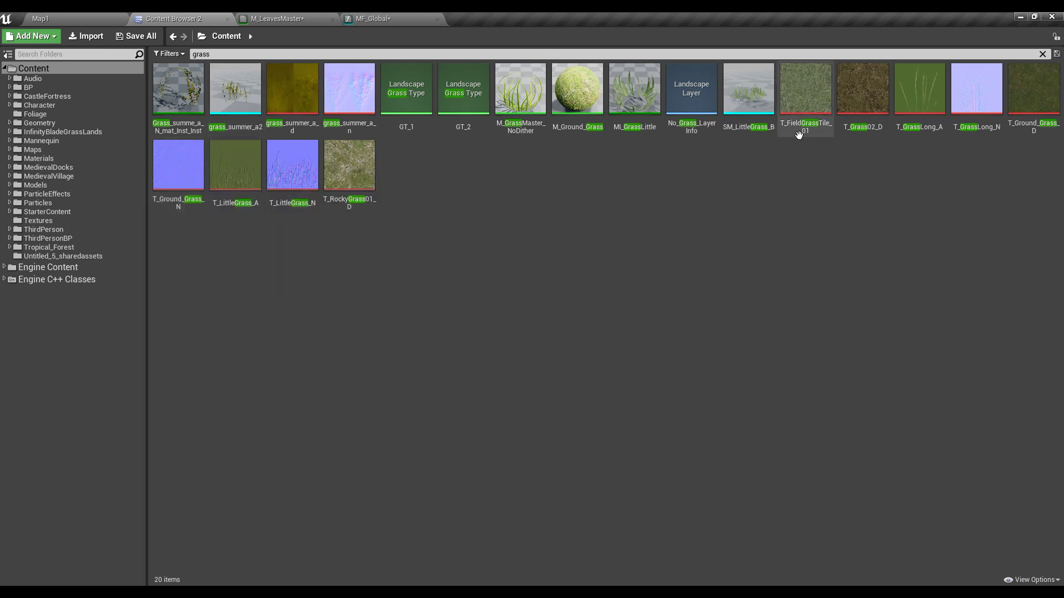
pyautogui.click(754, 93)
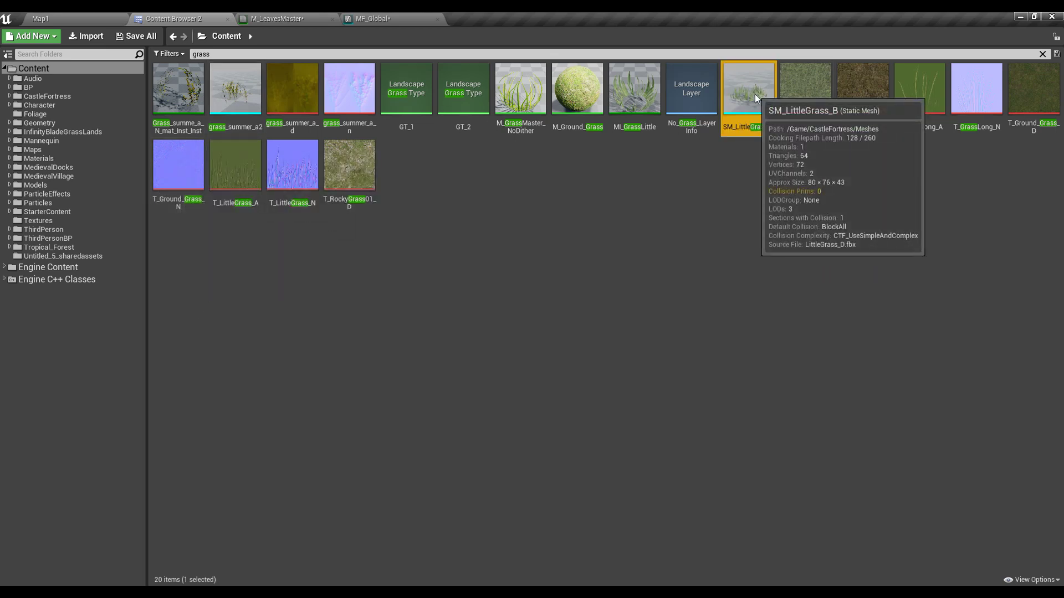
pyautogui.doubleClick(754, 92)
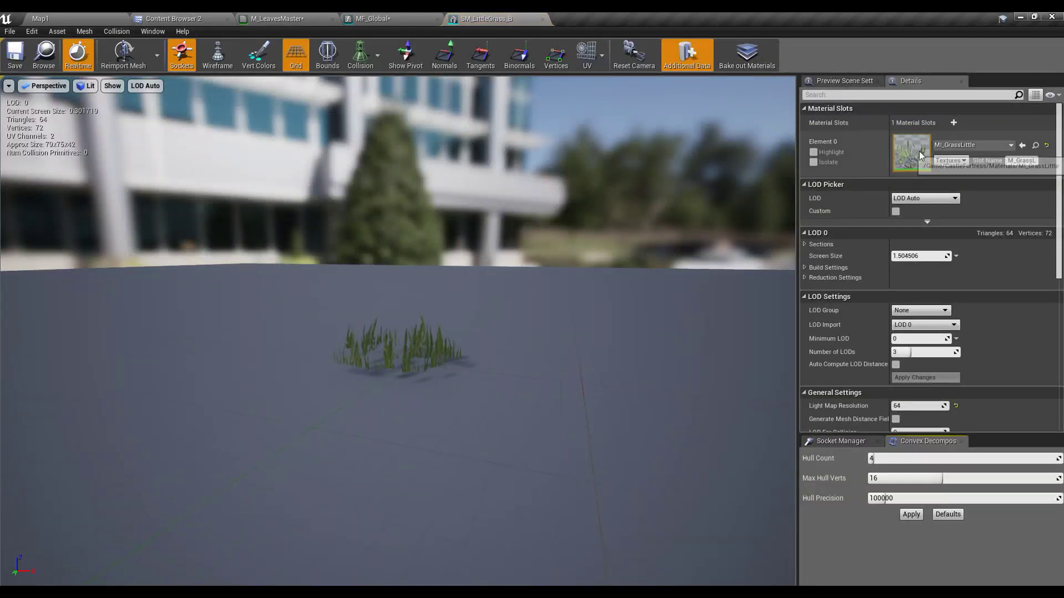
pyautogui.doubleClick(918, 148)
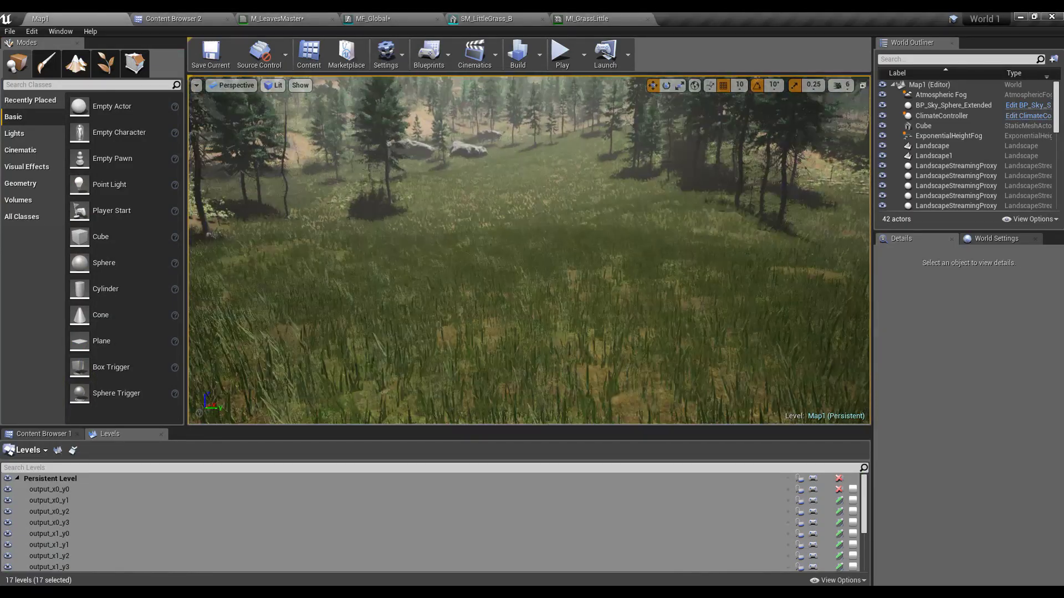
# Rearrange the Clamp, Output Wind and final Multiply nodes in MF_Global to space out the wind output connections
pyautogui.moveTo(531, 329); pyautogui.dragTo(564, 330, button='right')
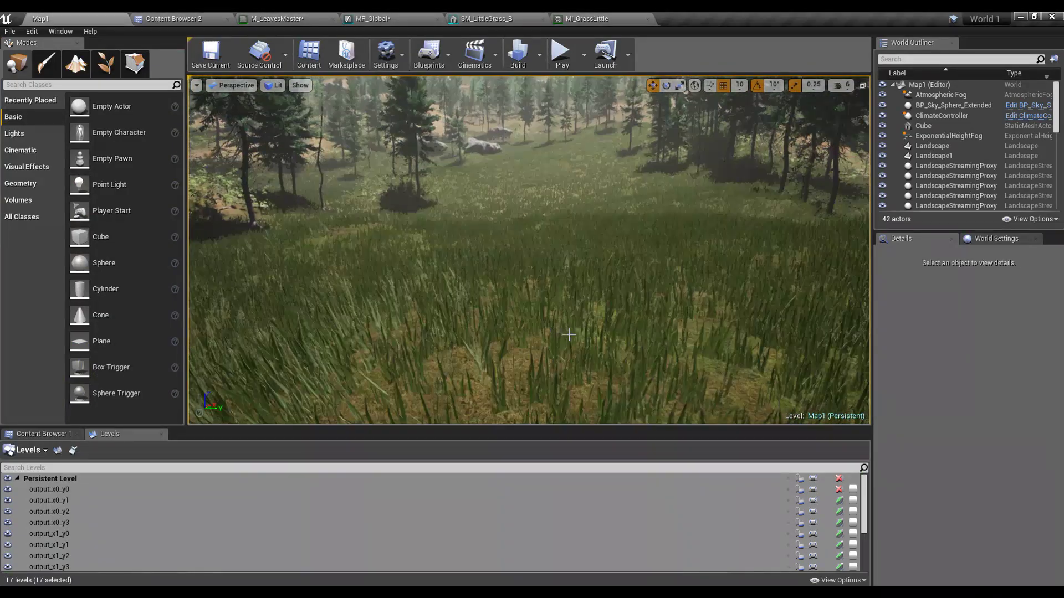
pyautogui.click(361, 18)
pyautogui.moveTo(638, 283); pyautogui.dragTo(371, 275, button='right')
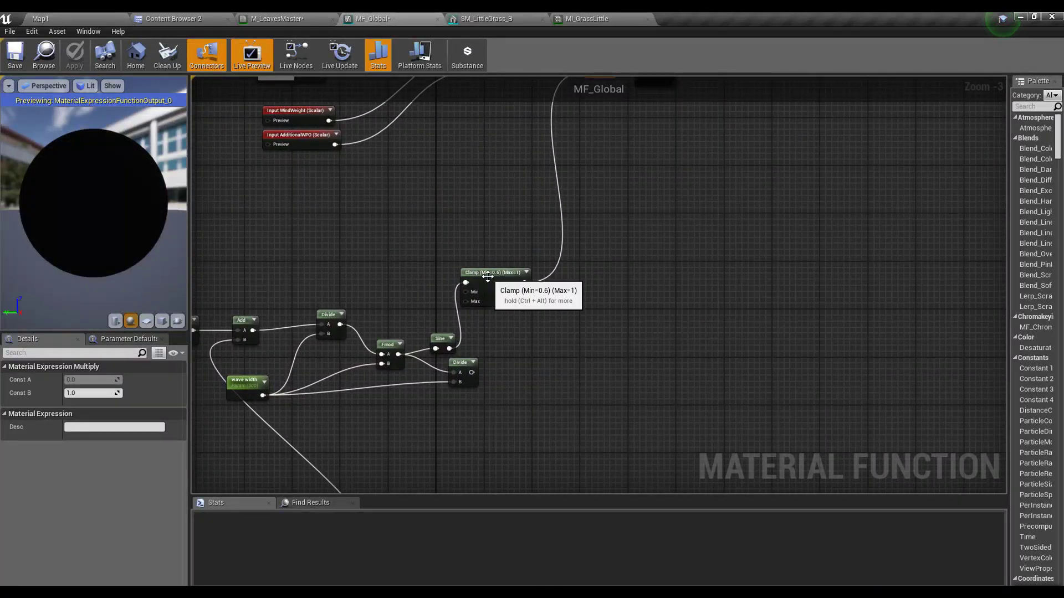
pyautogui.moveTo(487, 277); pyautogui.dragTo(511, 301)
pyautogui.moveTo(667, 302); pyautogui.dragTo(636, 395, button='right')
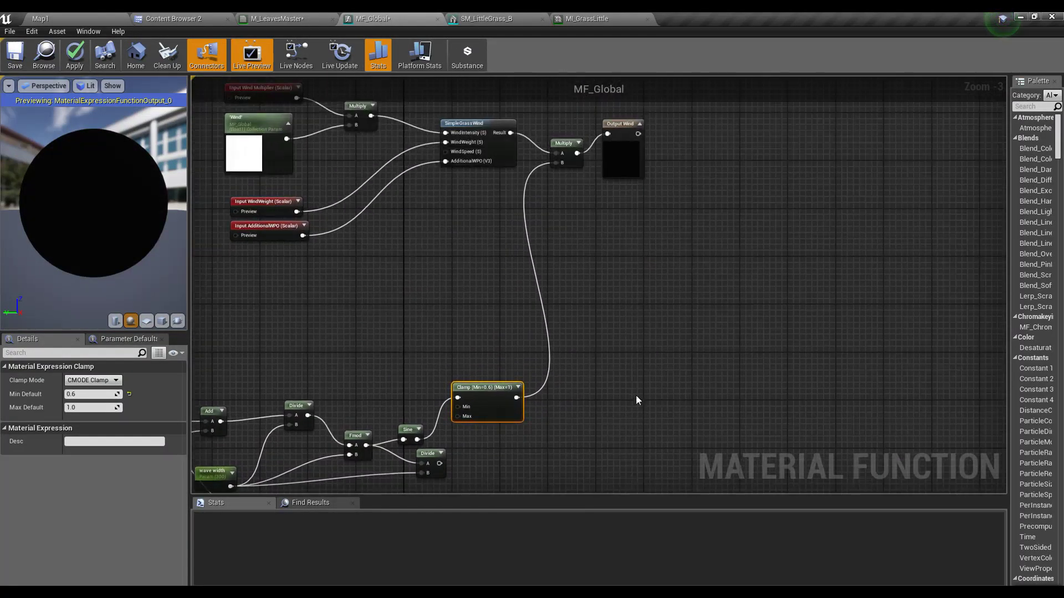
pyautogui.moveTo(628, 137); pyautogui.dragTo(691, 155)
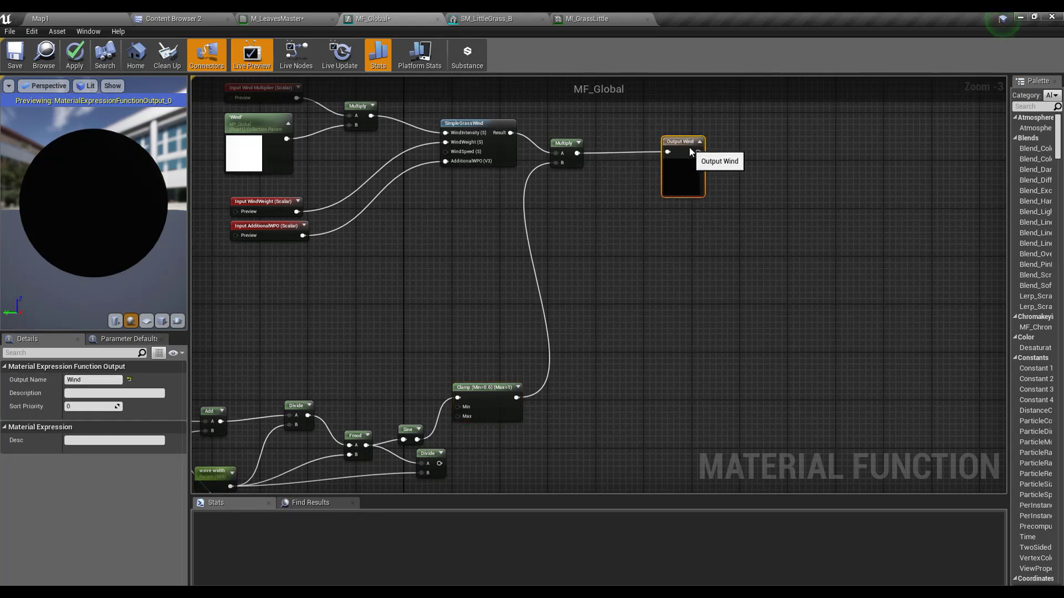
pyautogui.moveTo(551, 149); pyautogui.dragTo(577, 150)
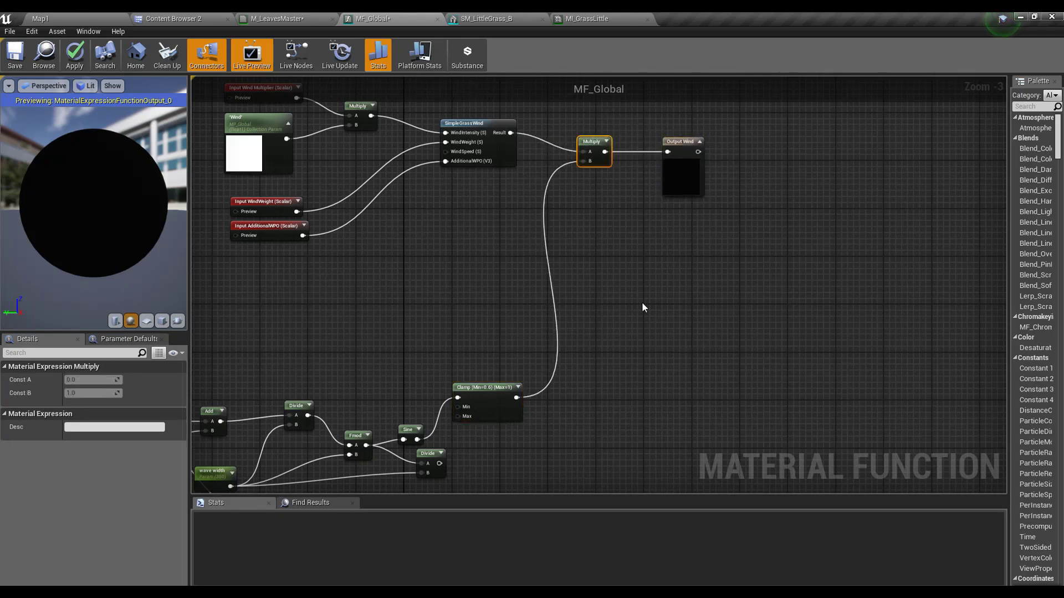
# Delete the unused Divide node beside Sine in MF_Global, and move the Clamp node farther from Sine
pyautogui.moveTo(642, 301); pyautogui.dragTo(655, 230, button='right')
pyautogui.click(527, 360)
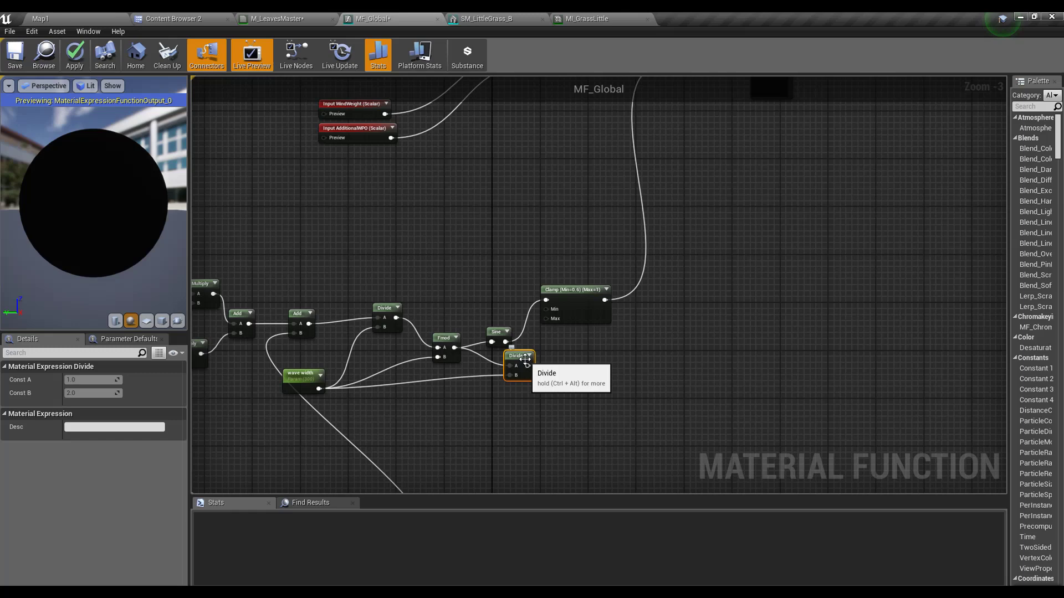
pyautogui.press('Delete')
pyautogui.moveTo(527, 361); pyautogui.dragTo(465, 443, button='right')
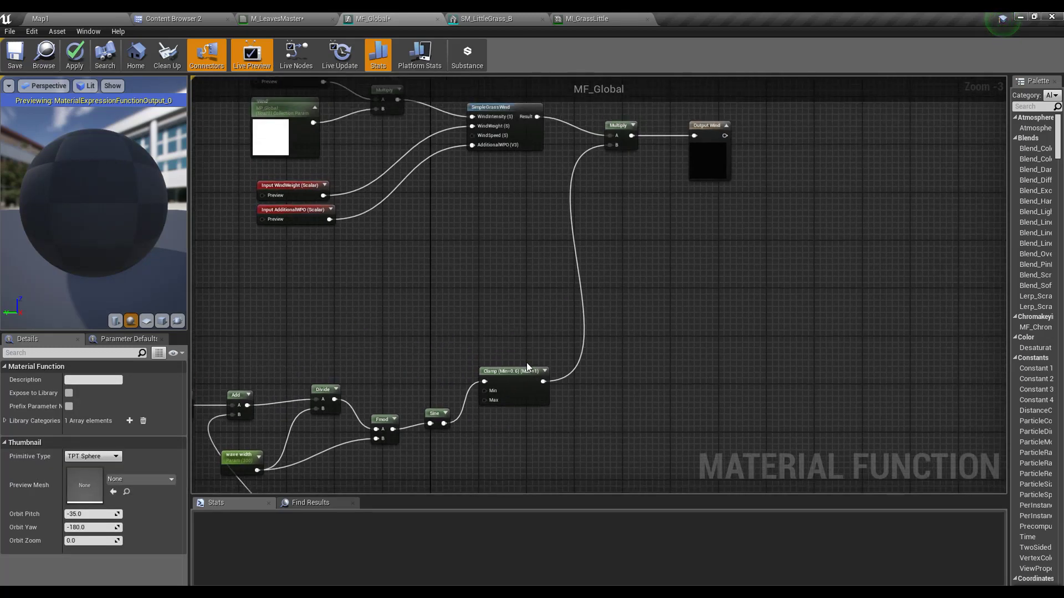
pyautogui.moveTo(506, 375); pyautogui.dragTo(559, 412)
# Insert a Multiply node between the Sine output and the Clamp input
pyautogui.moveTo(452, 463); pyautogui.dragTo(473, 369, button='right')
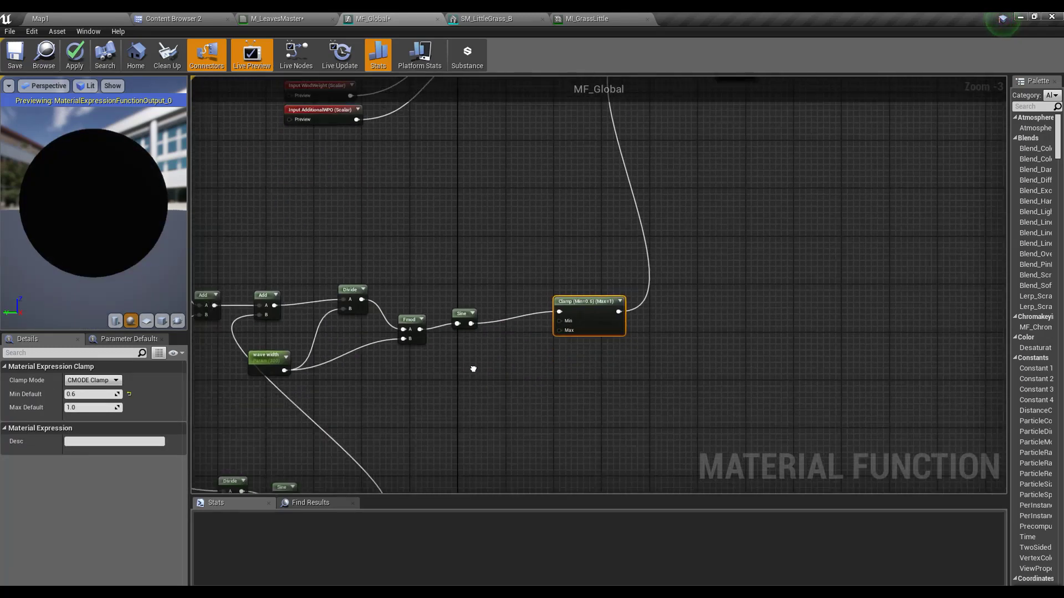
pyautogui.moveTo(475, 325); pyautogui.dragTo(488, 331)
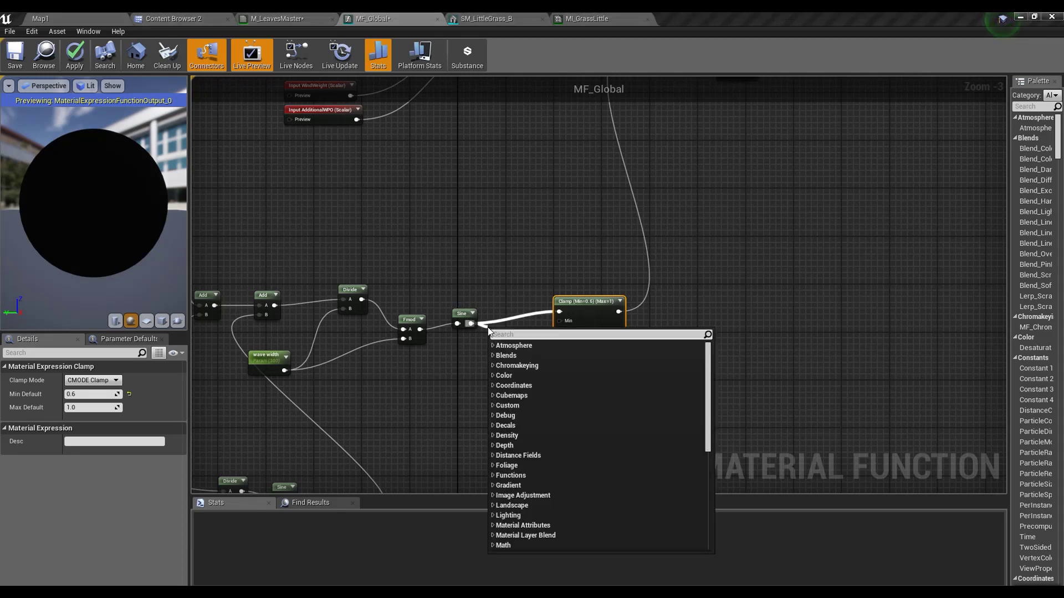
pyautogui.write('*')
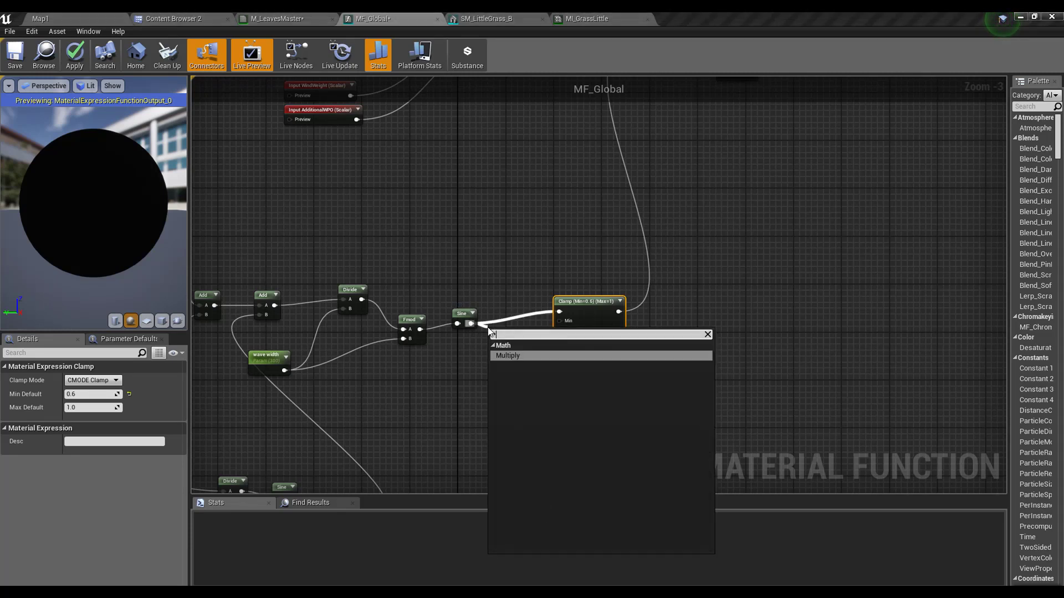
pyautogui.press('Return')
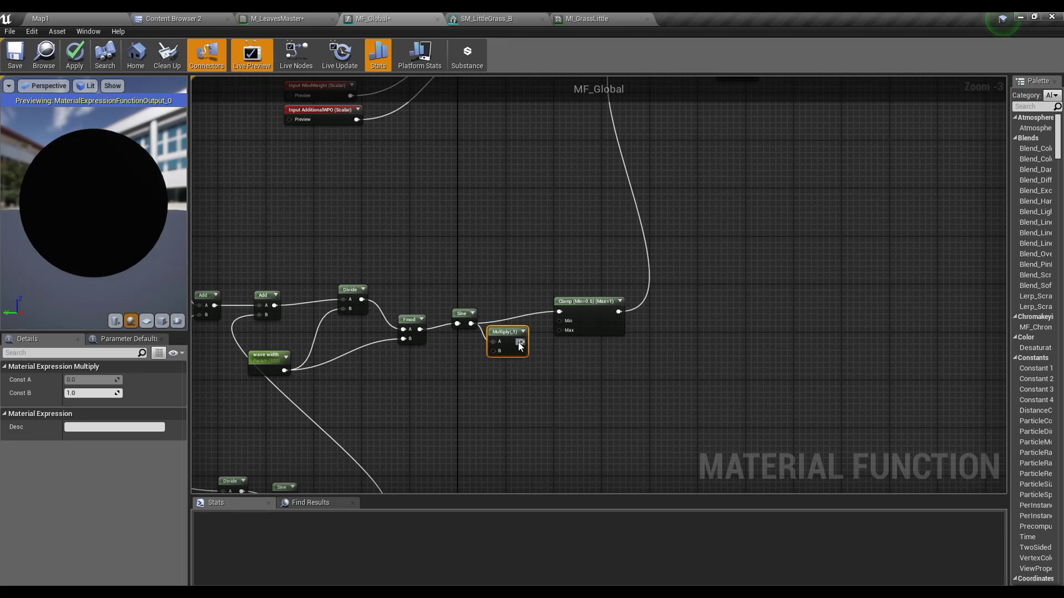
pyautogui.moveTo(519, 341); pyautogui.dragTo(557, 313)
pyautogui.moveTo(472, 389); pyautogui.dragTo(464, 346, button='right')
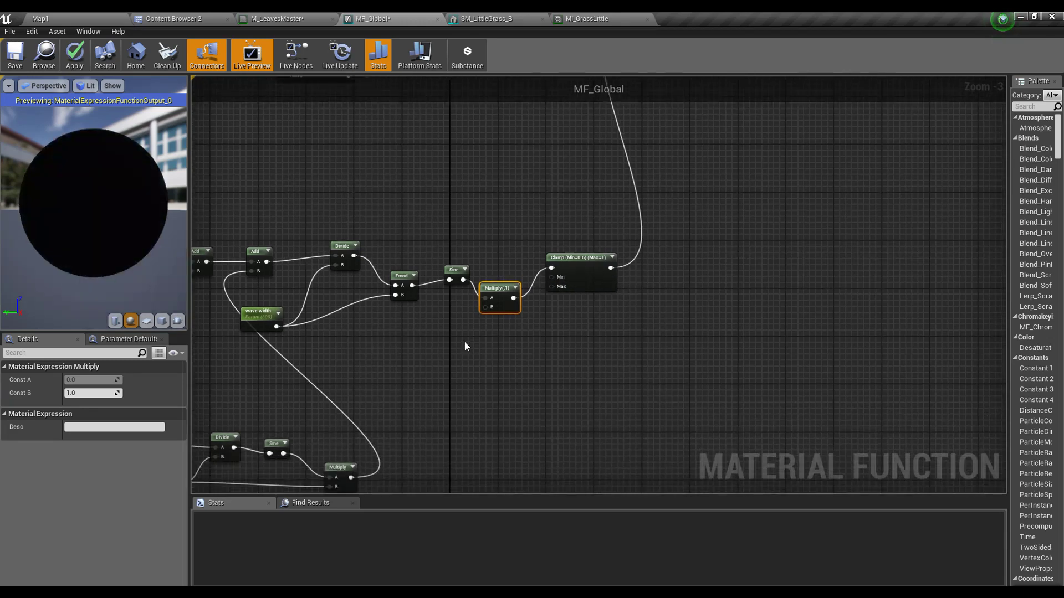
# Promote the new Multiply node's B input to a scalar parameter named wave amplitude, placed below the Sine node
pyautogui.rightClick(493, 308)
pyautogui.click(541, 326)
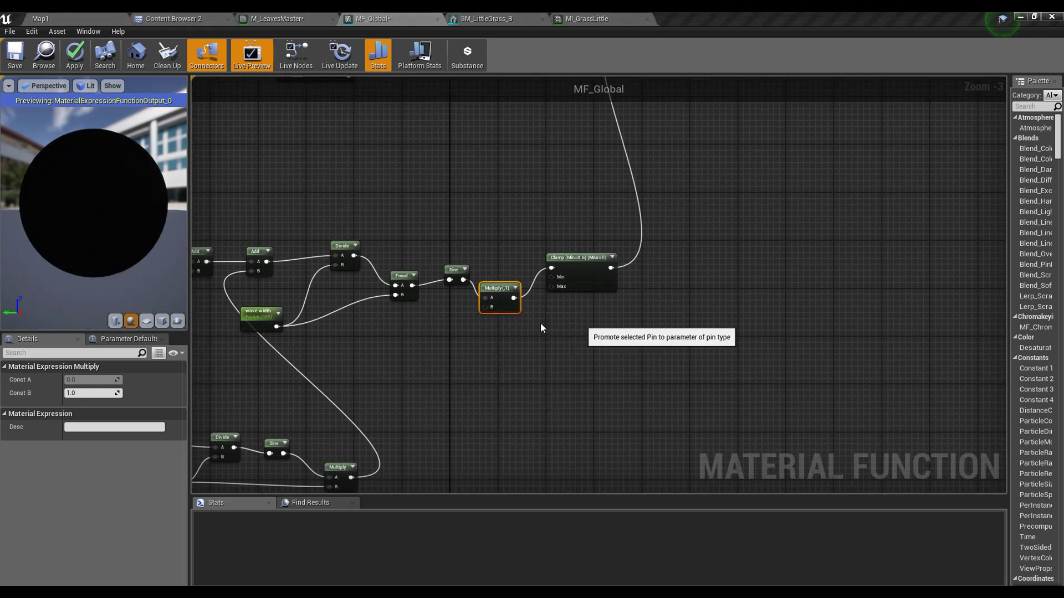
pyautogui.moveTo(447, 315); pyautogui.dragTo(421, 339)
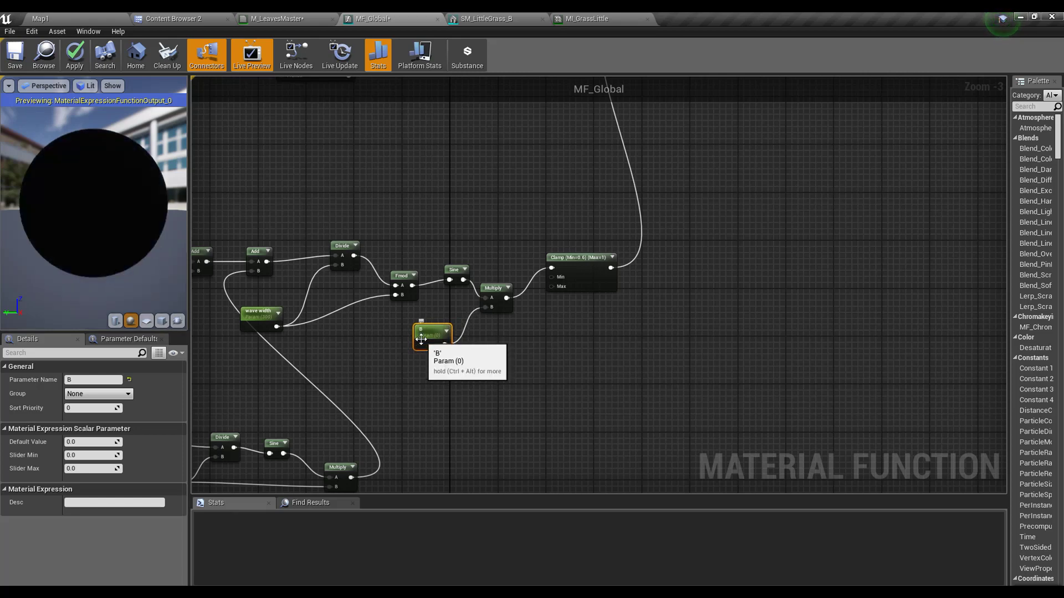
pyautogui.click(71, 380)
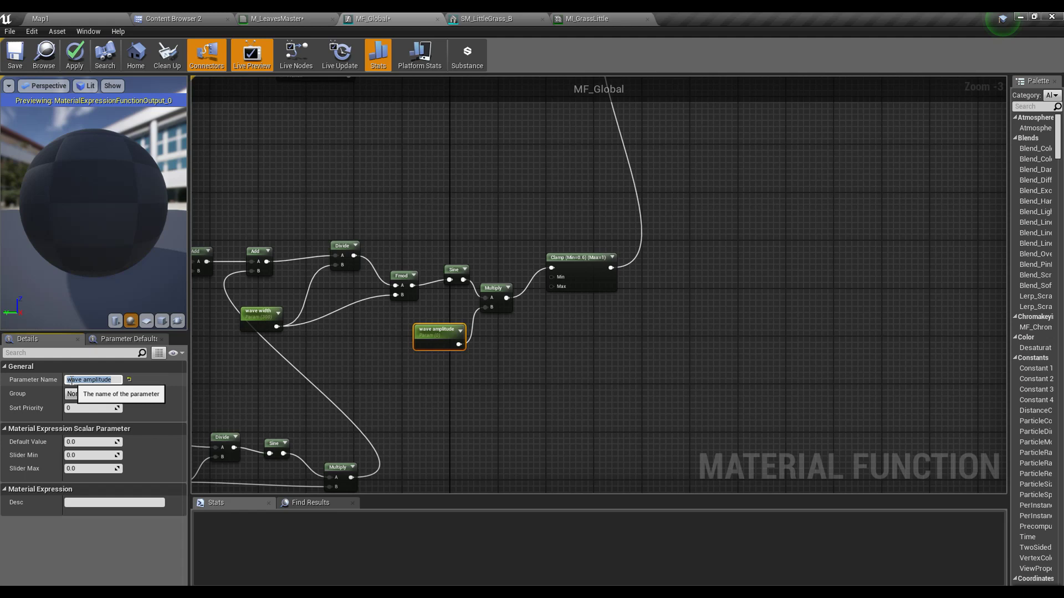
# Set the wave amplitude parameter's default value to 2, apply the function changes and show Map1
pyautogui.click(89, 442)
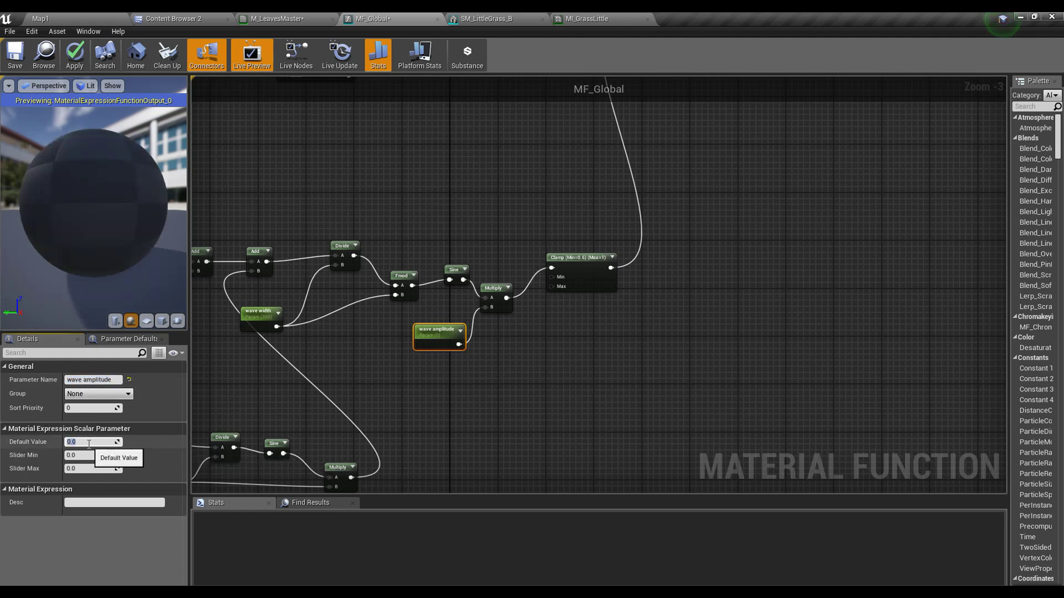
pyautogui.write('1')
pyautogui.press('Return')
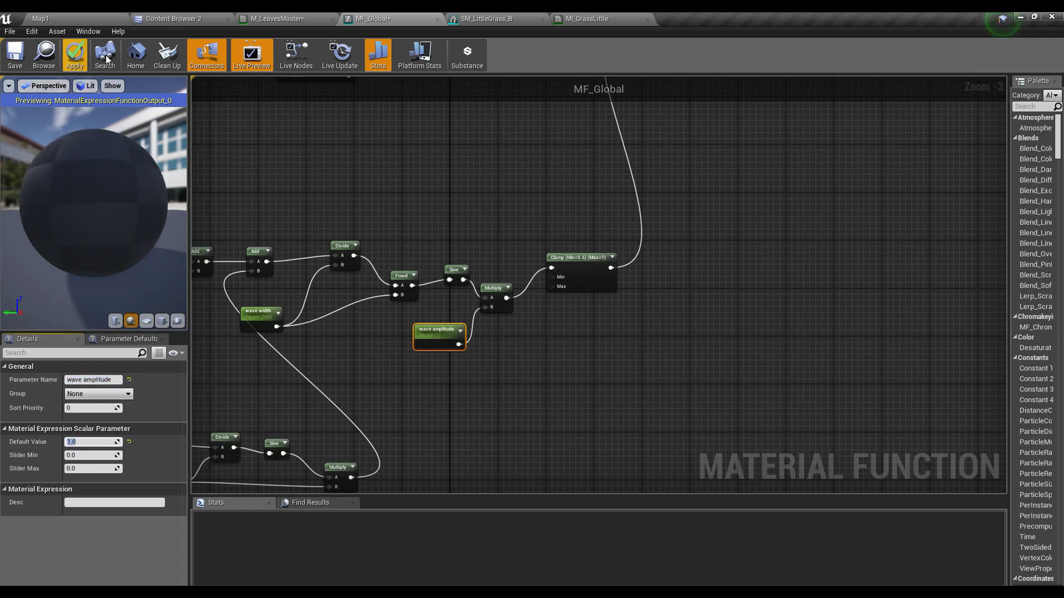
pyautogui.press('Return')
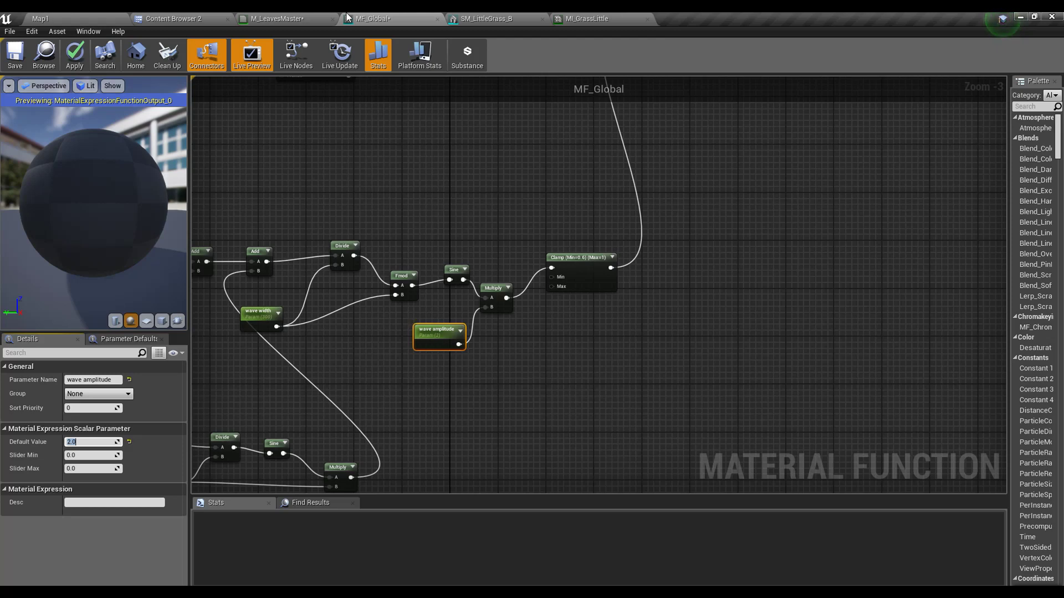
pyautogui.click(85, 62)
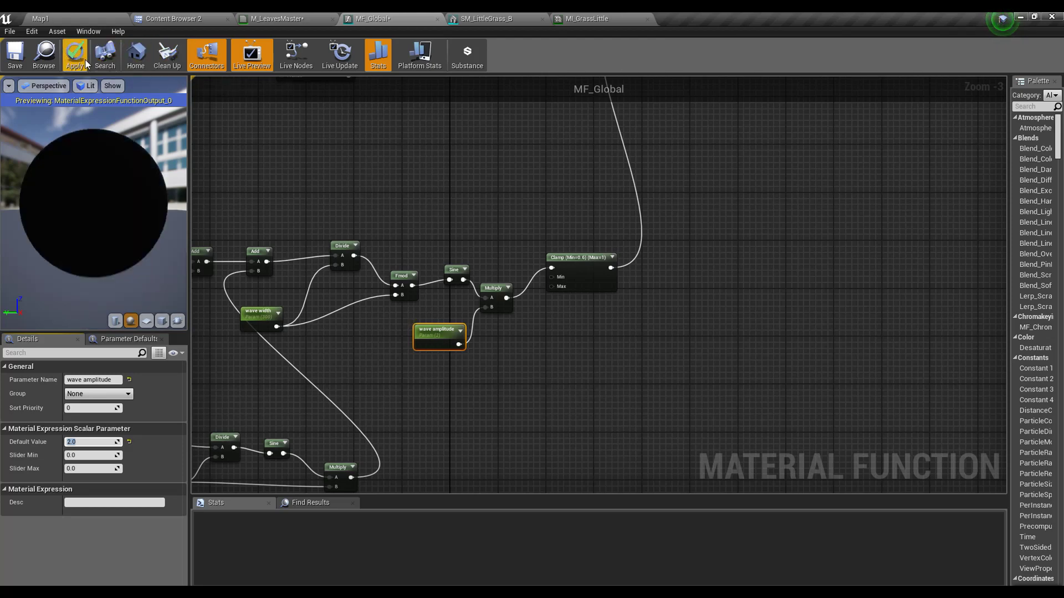
pyautogui.click(74, 19)
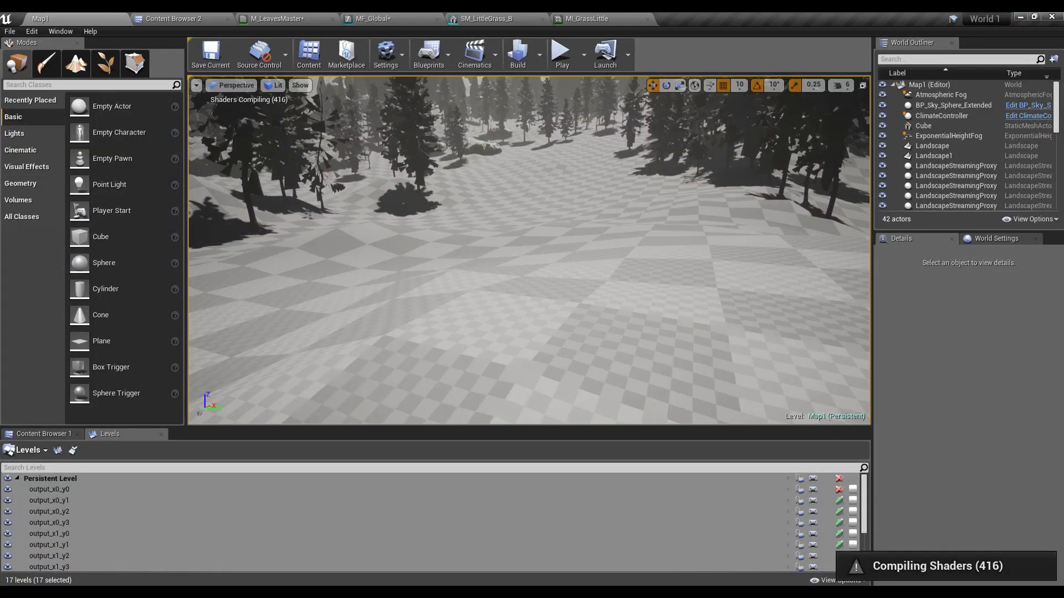
# Set the Clamp node's maximum default to 2 in MF_Global and apply the change
pyautogui.click(388, 18)
pyautogui.scroll(3, 610, 293)
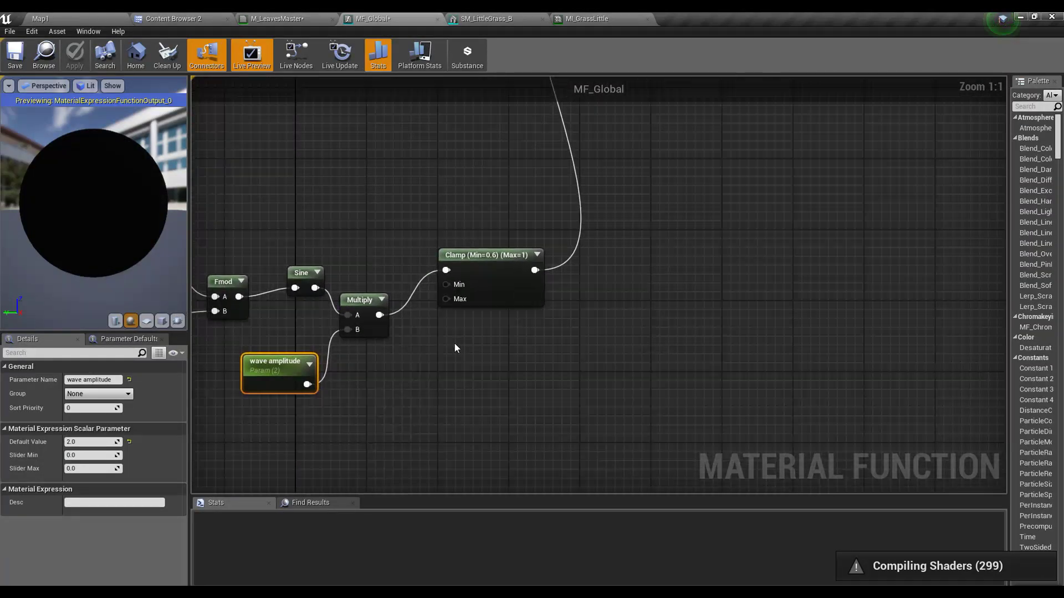
pyautogui.moveTo(375, 361); pyautogui.dragTo(377, 413, button='right')
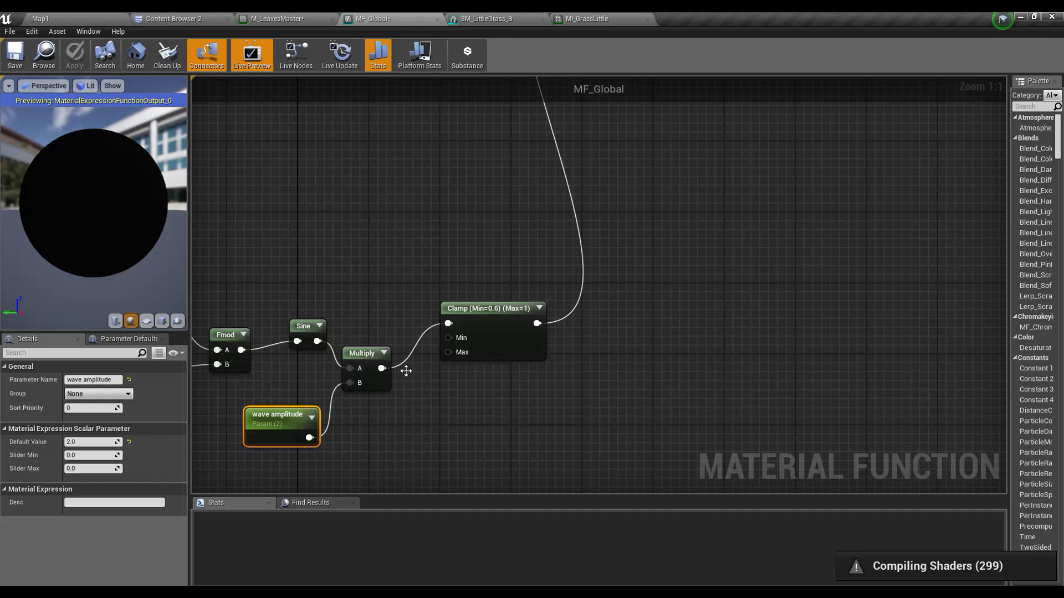
pyautogui.click(488, 308)
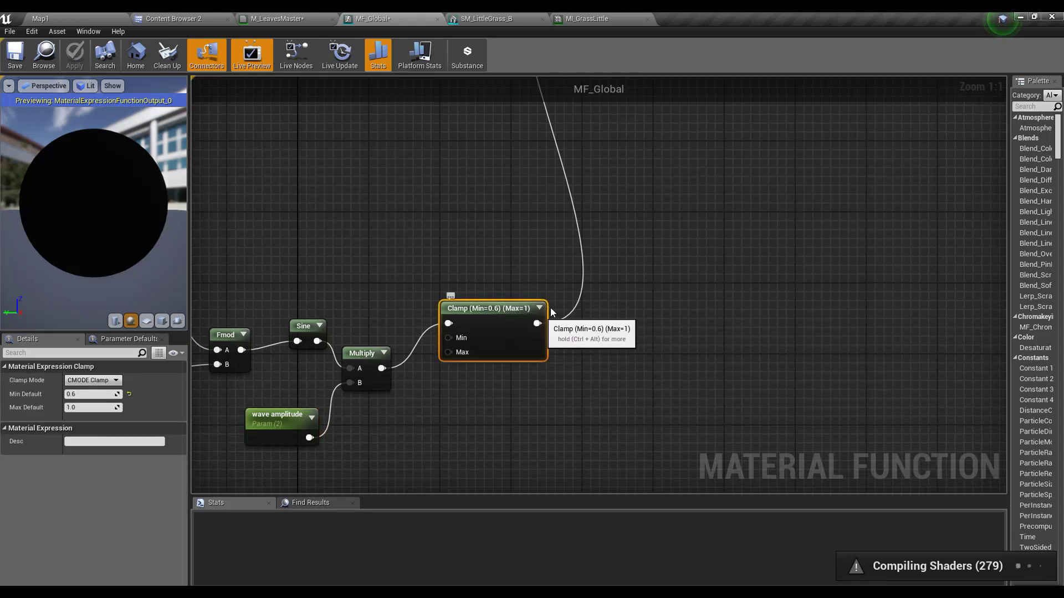
pyautogui.moveTo(508, 240); pyautogui.dragTo(450, 343, button='right')
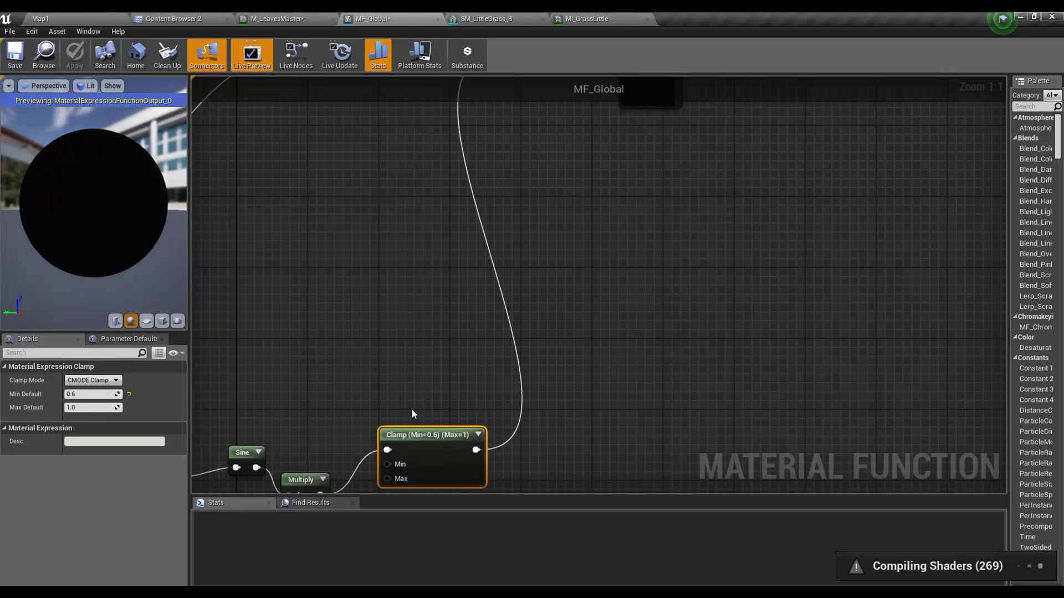
pyautogui.moveTo(411, 408); pyautogui.dragTo(455, 325, button='right')
pyautogui.click(89, 408)
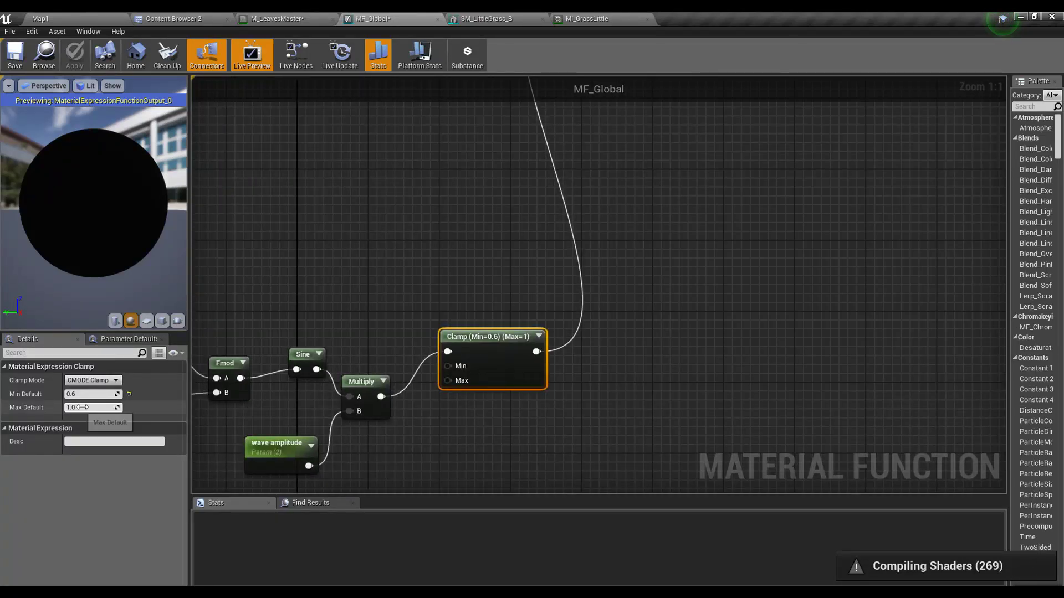
pyautogui.write('2')
pyautogui.press('Return')
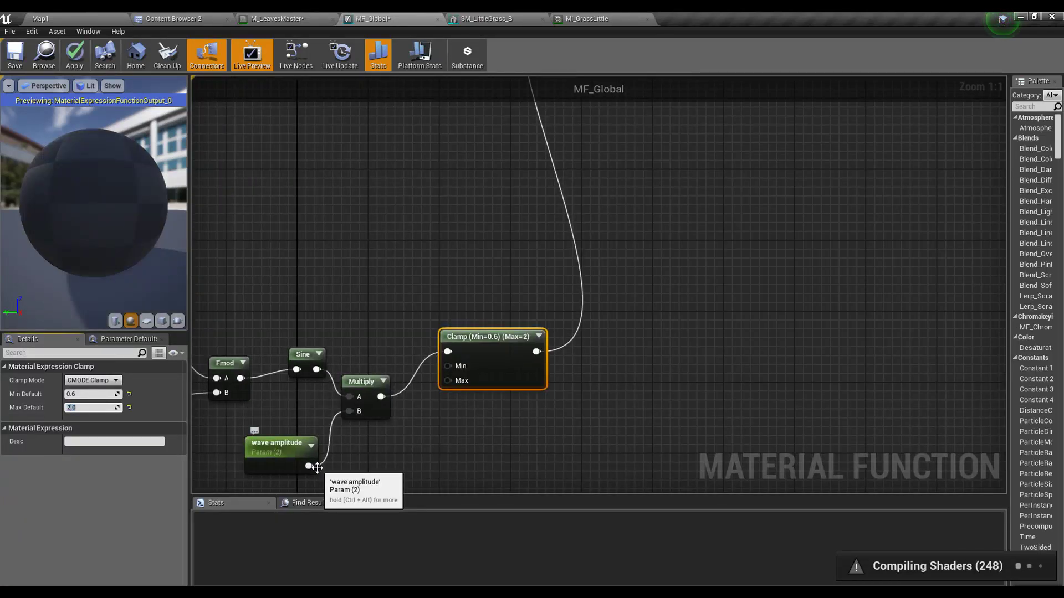
pyautogui.click(84, 59)
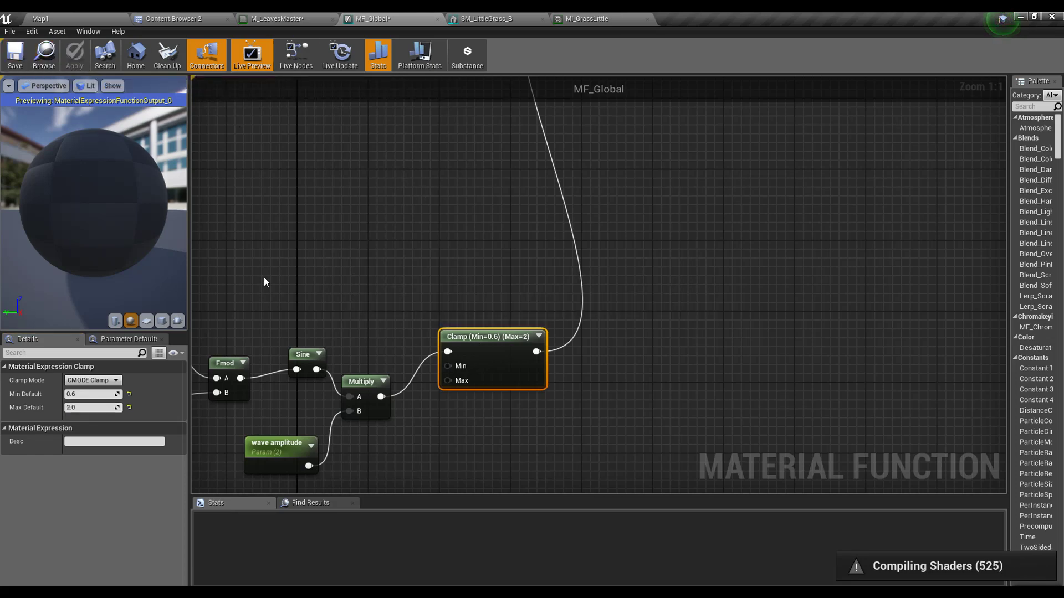
# Connect the wave amplitude parameter to the Clamp node's Max input and apply the function
pyautogui.moveTo(463, 405); pyautogui.dragTo(477, 385, button='right')
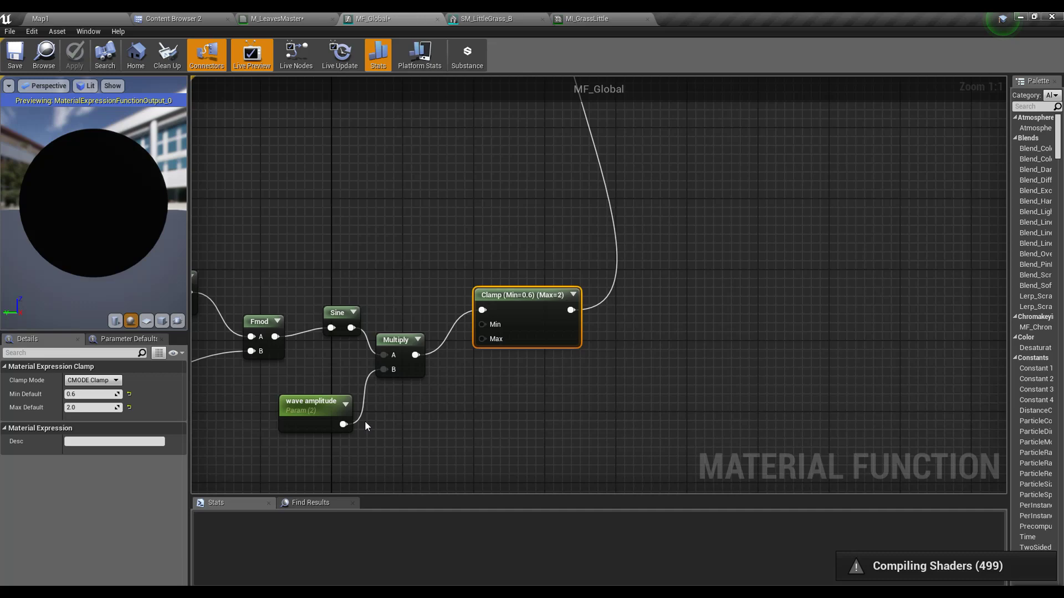
pyautogui.moveTo(343, 423); pyautogui.dragTo(496, 339)
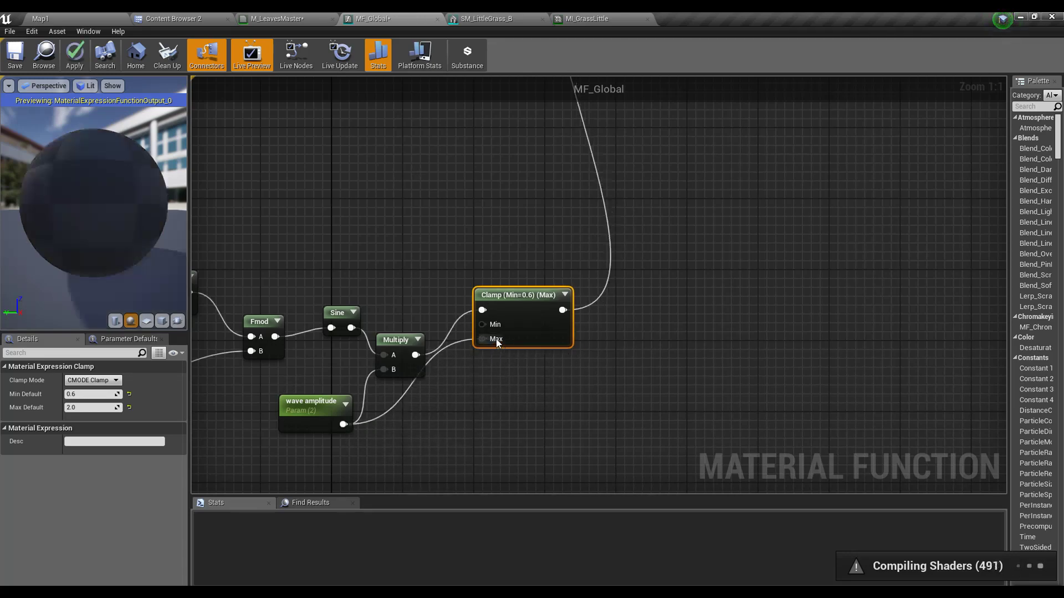
pyautogui.click(74, 56)
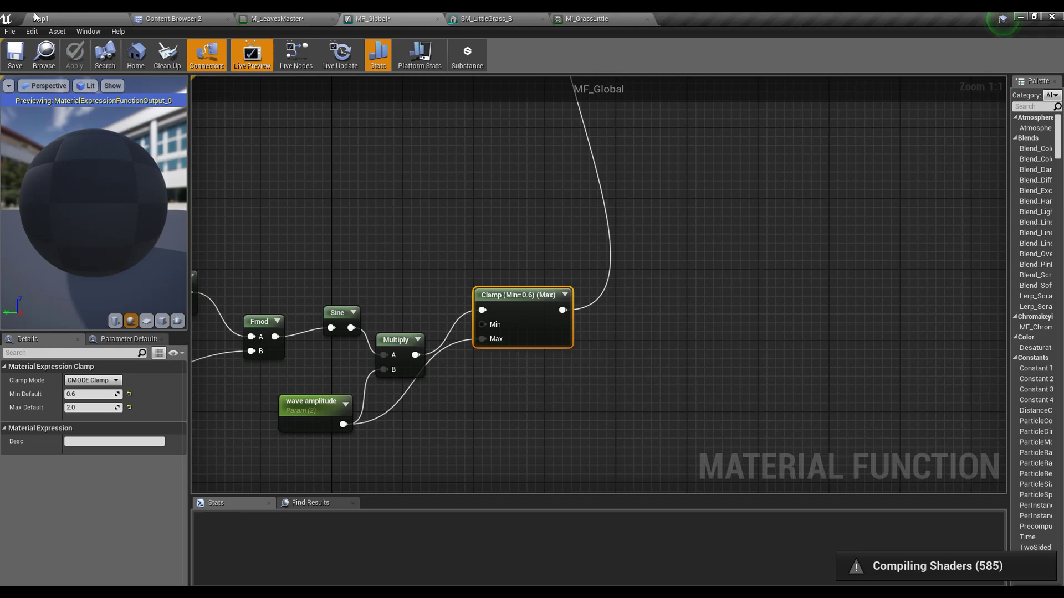
# Examine the grass wave movement in Map1 in full-screen view, and return to the normal editor layout
pyautogui.click(37, 18)
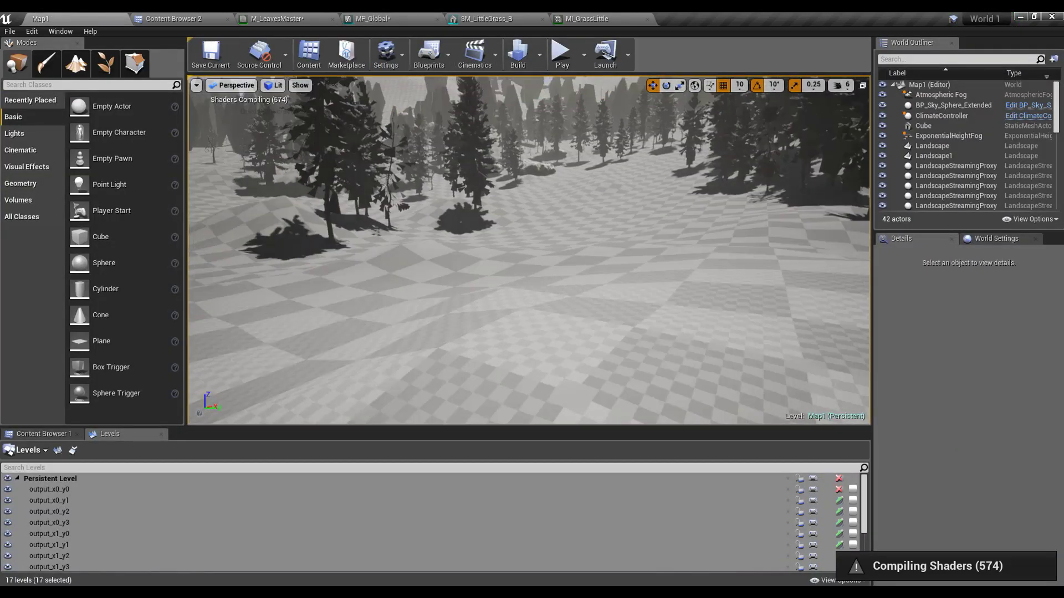
pyautogui.moveTo(495, 265); pyautogui.dragTo(513, 269, button='right')
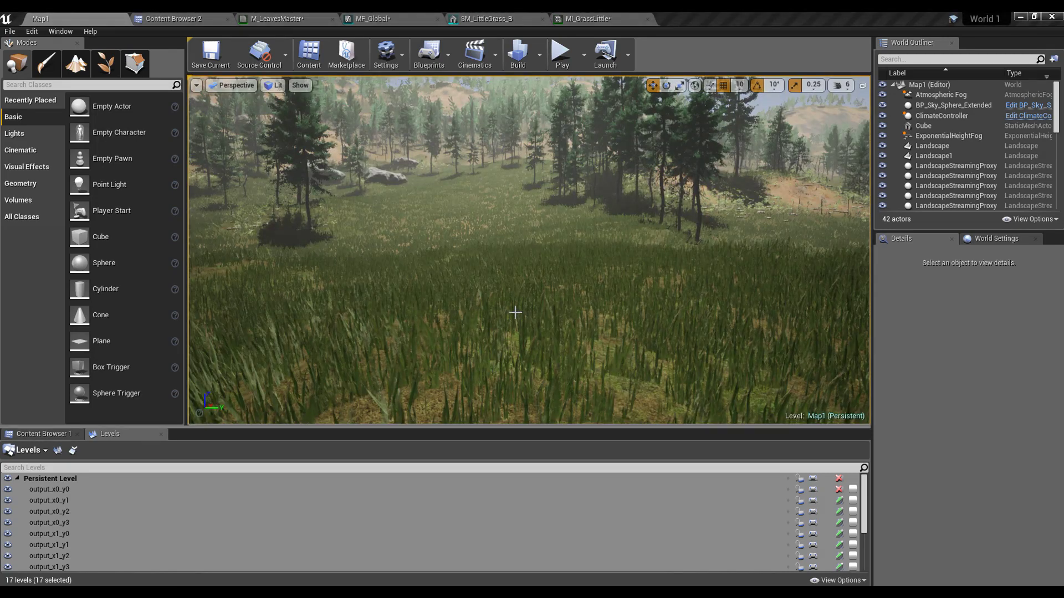
pyautogui.moveTo(514, 311); pyautogui.dragTo(507, 310, button='right')
pyautogui.press('F11')
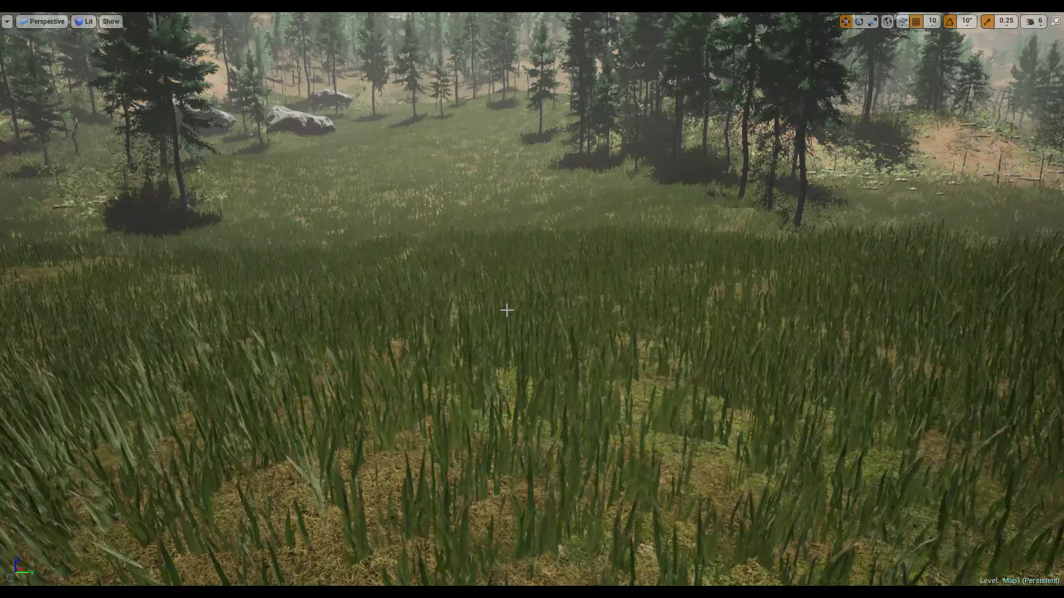
pyautogui.moveTo(366, 343); pyautogui.dragTo(380, 340, button='right')
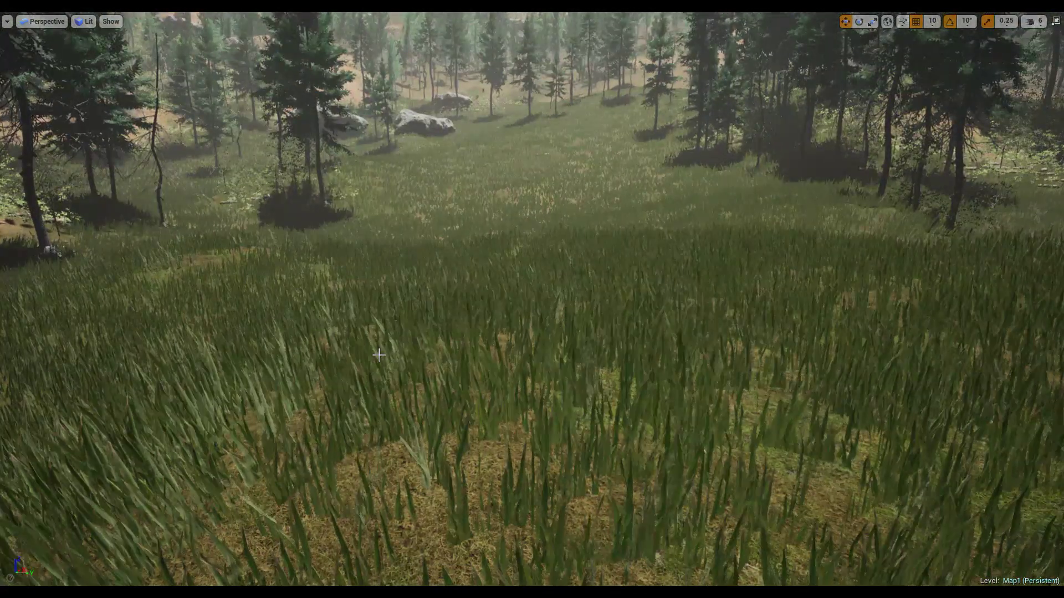
pyautogui.press('F11')
# Override the wave amplitude parameter in MI_GrassLittle and set it to 10
pyautogui.click(590, 18)
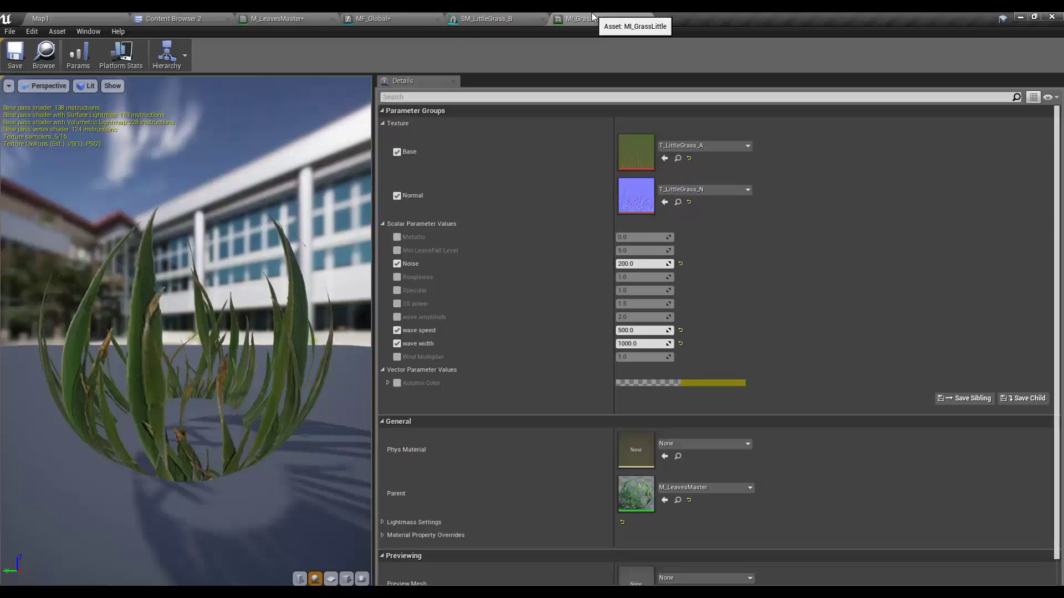
pyautogui.click(397, 318)
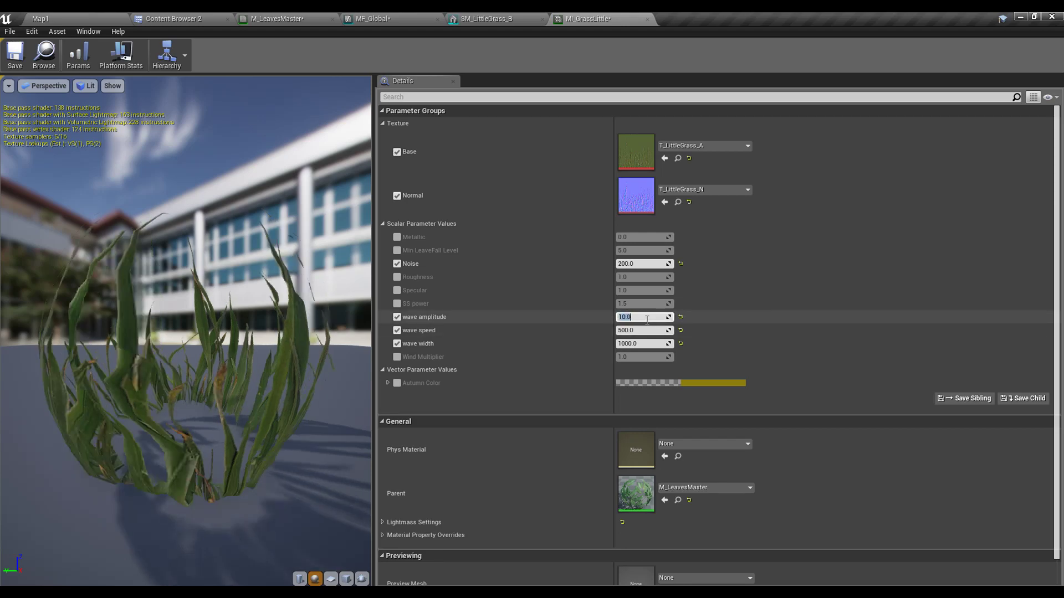
pyautogui.press('Return')
# Examine the grass movement in Map1 with the raised wave amplitude, in full-screen view from several directions
pyautogui.click(44, 19)
pyautogui.moveTo(459, 260); pyautogui.dragTo(455, 271, button='right')
pyautogui.scroll(-4, 455, 271)
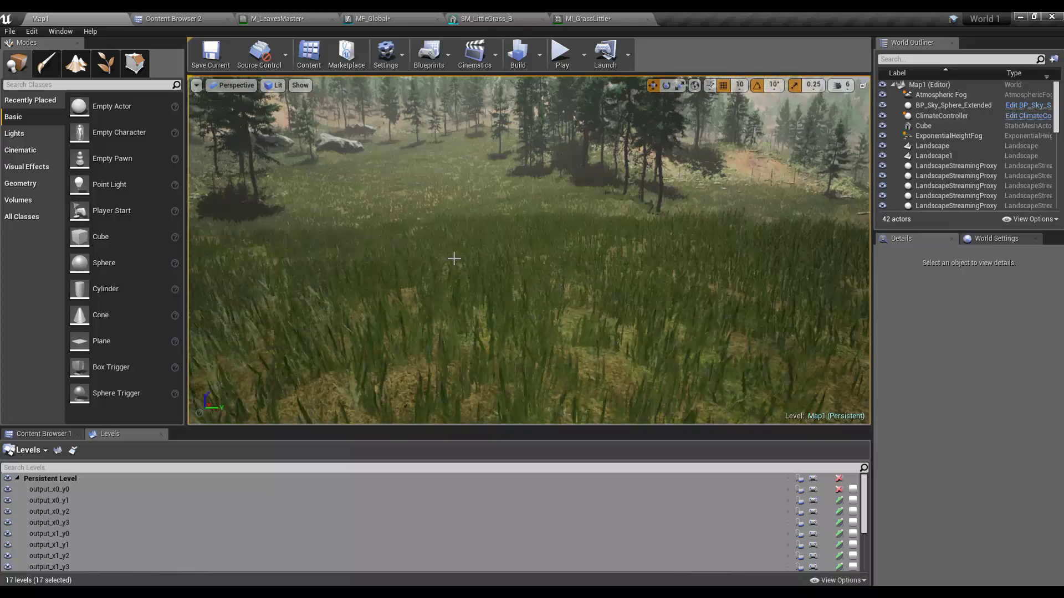
pyautogui.press('F11')
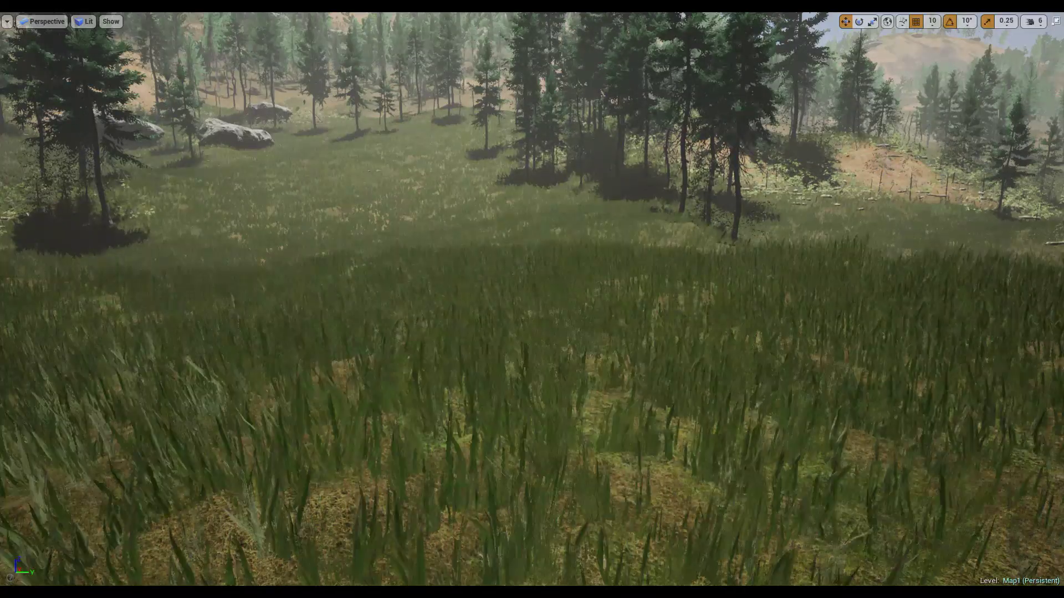
pyautogui.moveTo(720, 322); pyautogui.dragTo(529, 344, button='right')
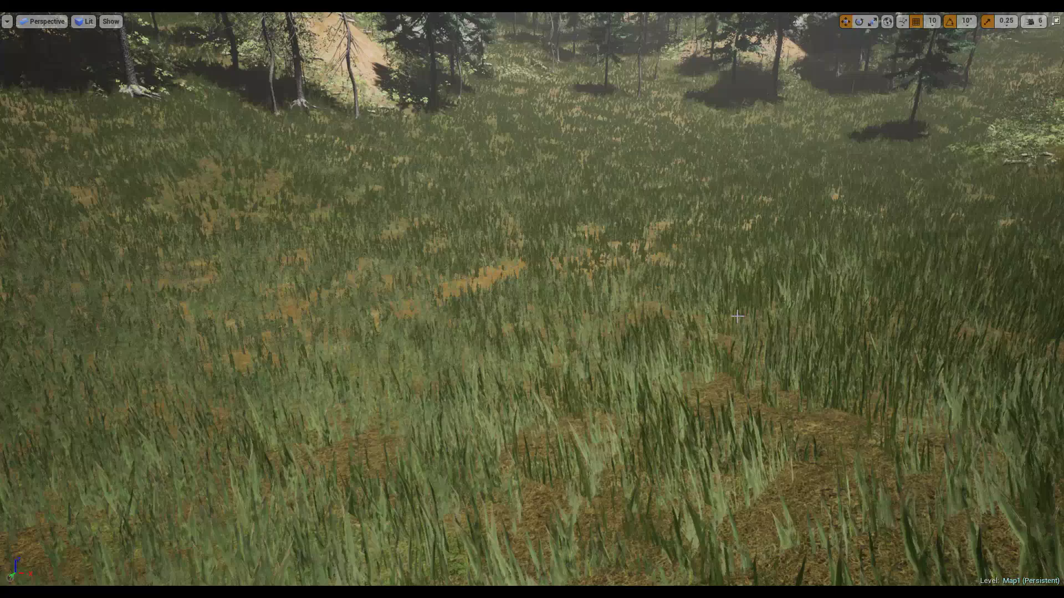
pyautogui.scroll(-5, 720, 321)
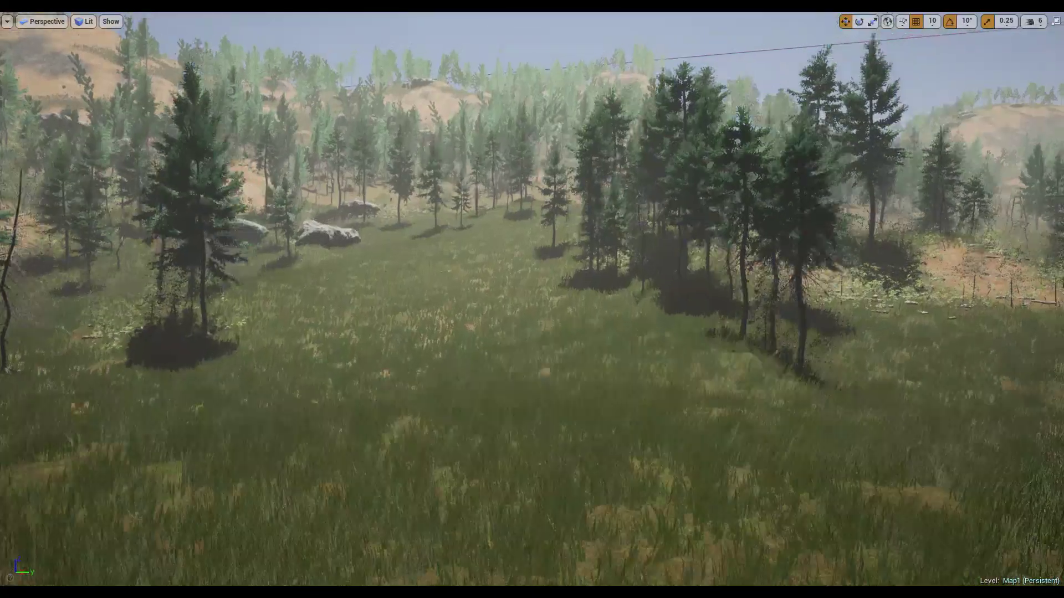
# Examine the grass waves in Map1 from close to the ground, and return to the normal editor layout
pyautogui.moveTo(532, 300); pyautogui.dragTo(490, 390, button='middle')
pyautogui.scroll(-5, 713, 326)
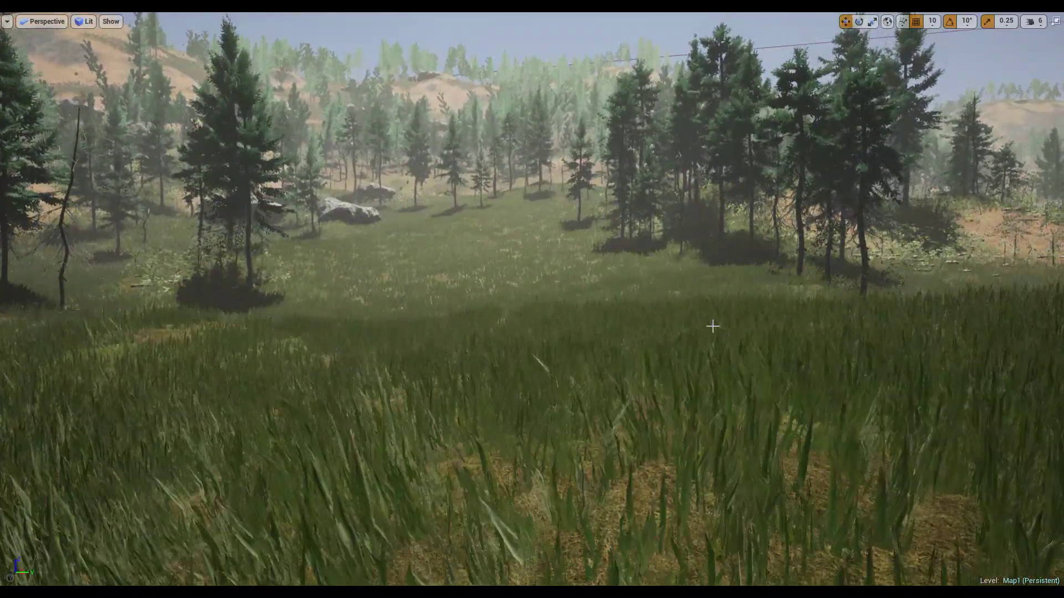
pyautogui.moveTo(712, 326); pyautogui.dragTo(741, 312, button='middle')
pyautogui.moveTo(715, 327); pyautogui.dragTo(698, 355, button='right')
pyautogui.moveTo(718, 325); pyautogui.dragTo(726, 304, button='middle')
pyautogui.press('F11')
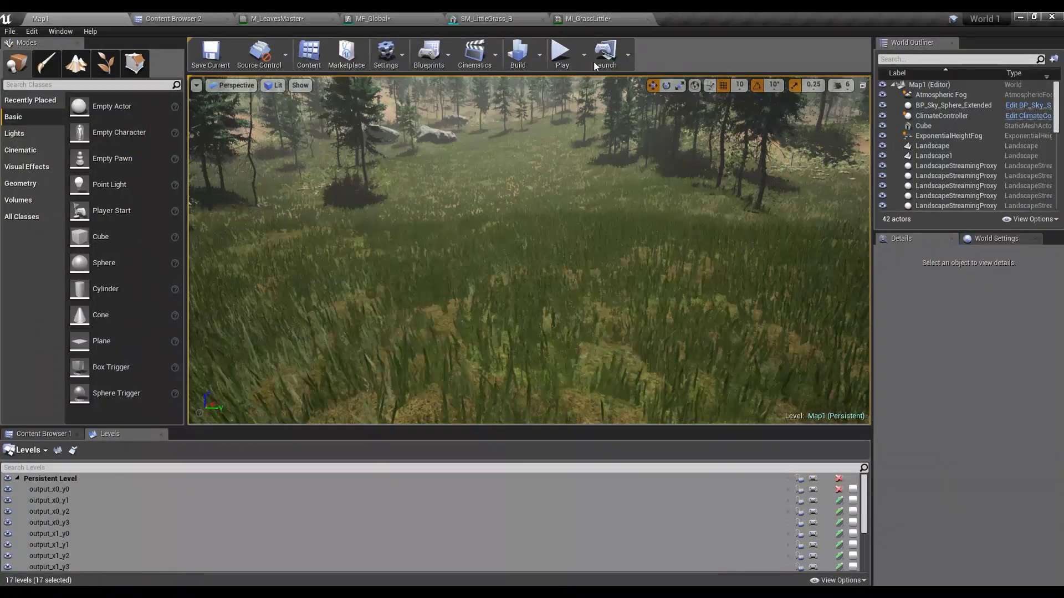
# Add a function output node beside the Clamp node in MF_Global
pyautogui.click(372, 18)
pyautogui.scroll(-1, 468, 194)
pyautogui.moveTo(468, 194); pyautogui.dragTo(463, 325, button='right')
pyautogui.moveTo(734, 184); pyautogui.dragTo(667, 377, button='right')
pyautogui.scroll(1, 574, 301)
pyautogui.moveTo(573, 301); pyautogui.dragTo(604, 504, button='right')
pyautogui.moveTo(621, 460); pyautogui.dragTo(625, 209, button='right')
pyautogui.moveTo(637, 306); pyautogui.dragTo(676, 170, button='right')
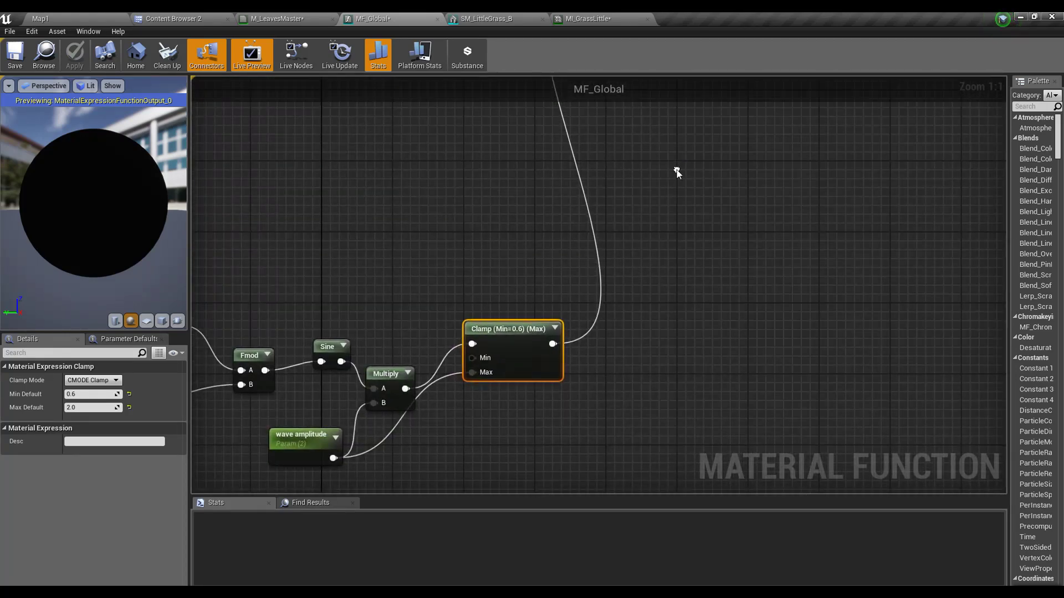
pyautogui.rightClick(723, 278)
pyautogui.write('outp')
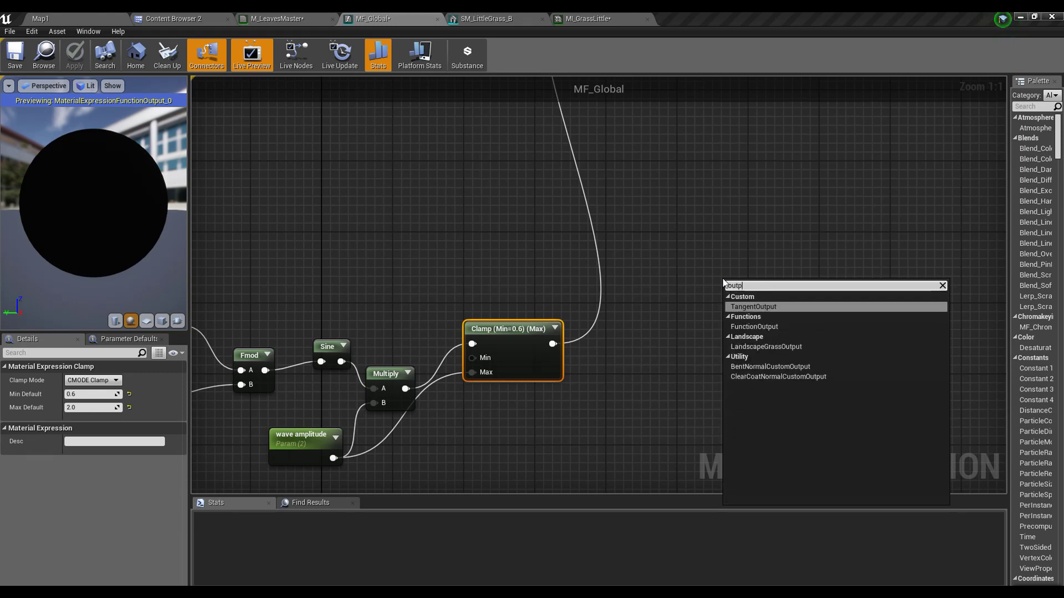
pyautogui.write('u')
pyautogui.press('Down')
pyautogui.press('Return')
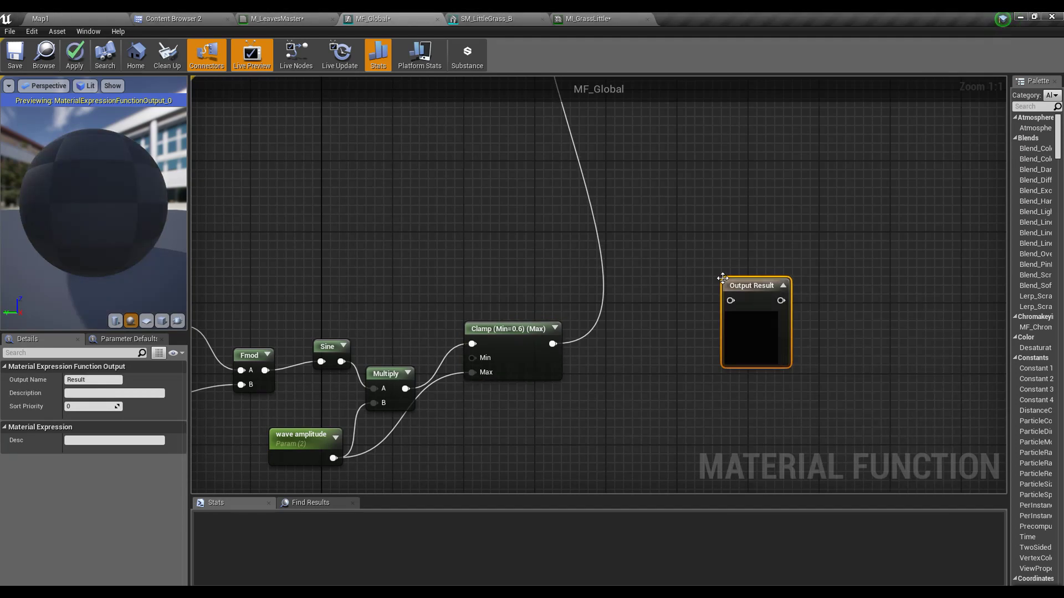
# Shift the Multiply node to clear the Sine node and connect the Sine output to the new output node
pyautogui.moveTo(385, 380); pyautogui.dragTo(457, 397)
pyautogui.click(424, 258)
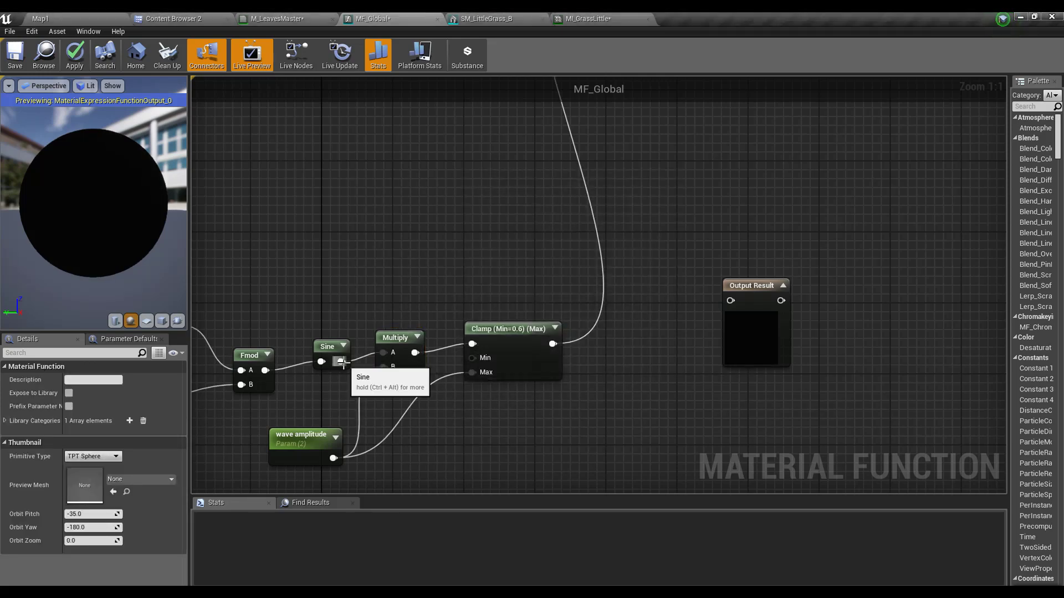
pyautogui.moveTo(341, 362); pyautogui.dragTo(732, 310)
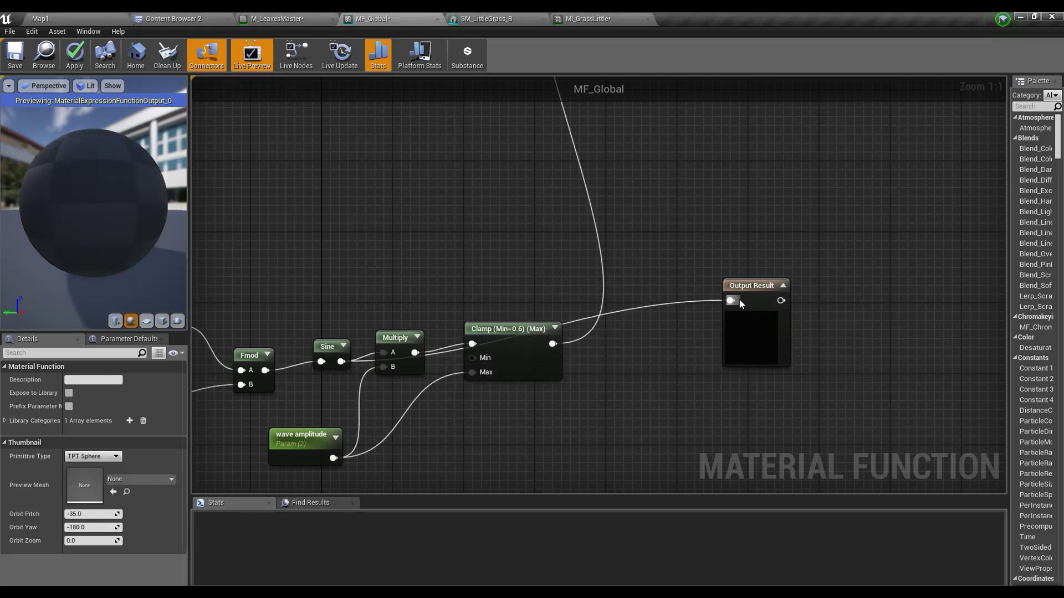
# Name the function output Wind Wave and apply the function
pyautogui.click(739, 320)
pyautogui.click(103, 379)
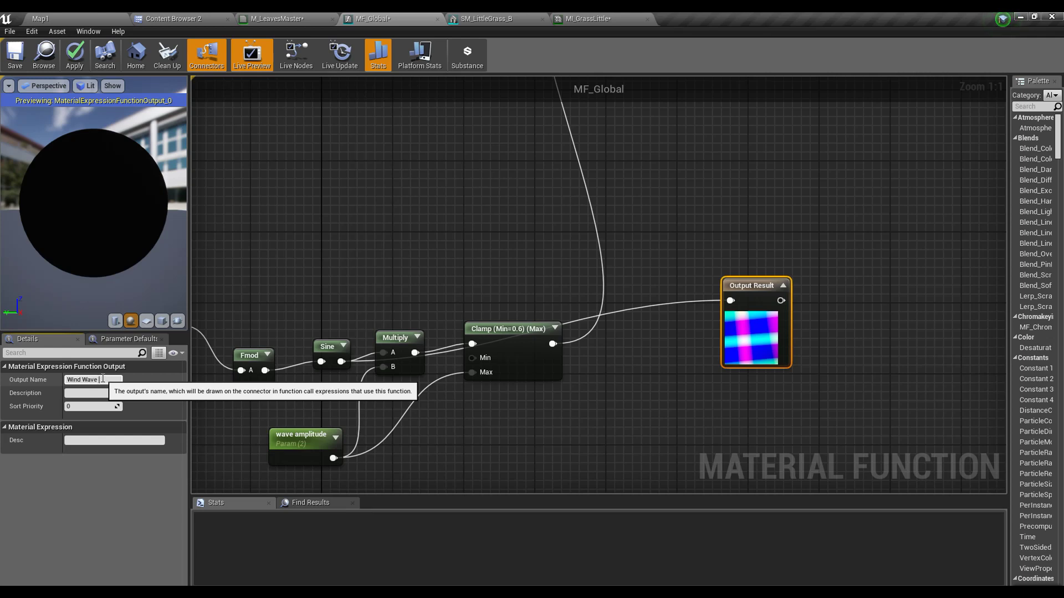
pyautogui.press('Return')
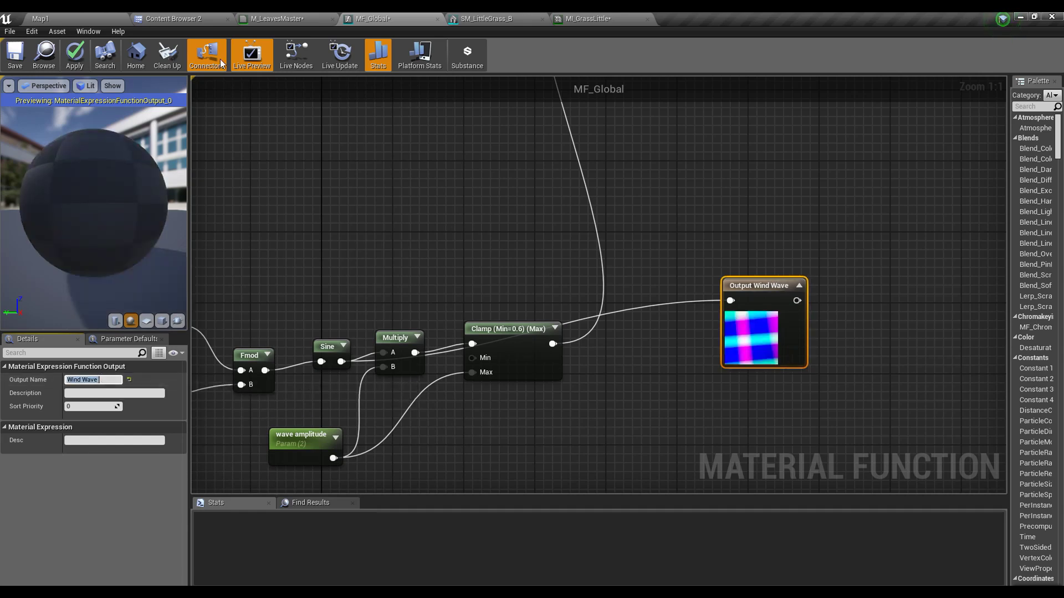
pyautogui.click(77, 58)
pyautogui.click(89, 69)
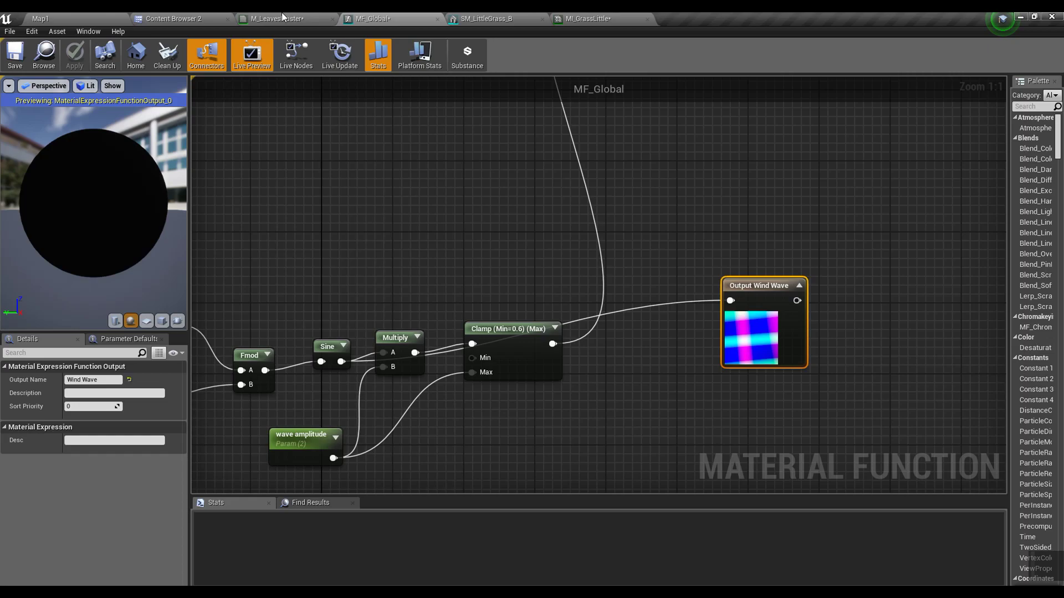
pyautogui.press('super+d')
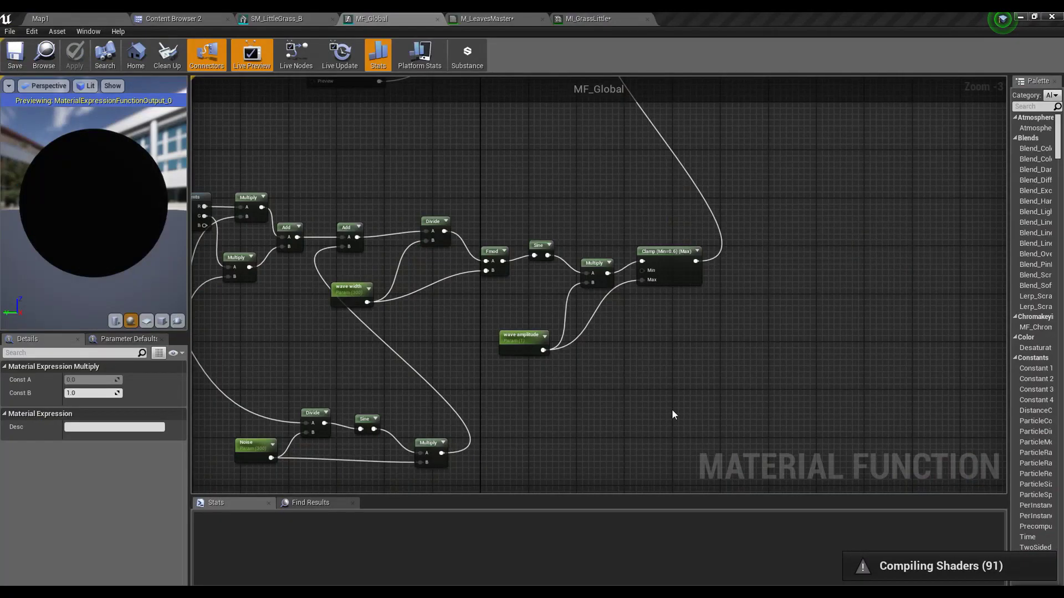
# Add a function output node in MF_Global fed directly by the Sine node, ahead of the amplitude Multiply
pyautogui.moveTo(743, 381); pyautogui.dragTo(651, 411, button='right')
pyautogui.moveTo(652, 375); pyautogui.dragTo(577, 384, button='right')
pyautogui.scroll(1, 550, 367)
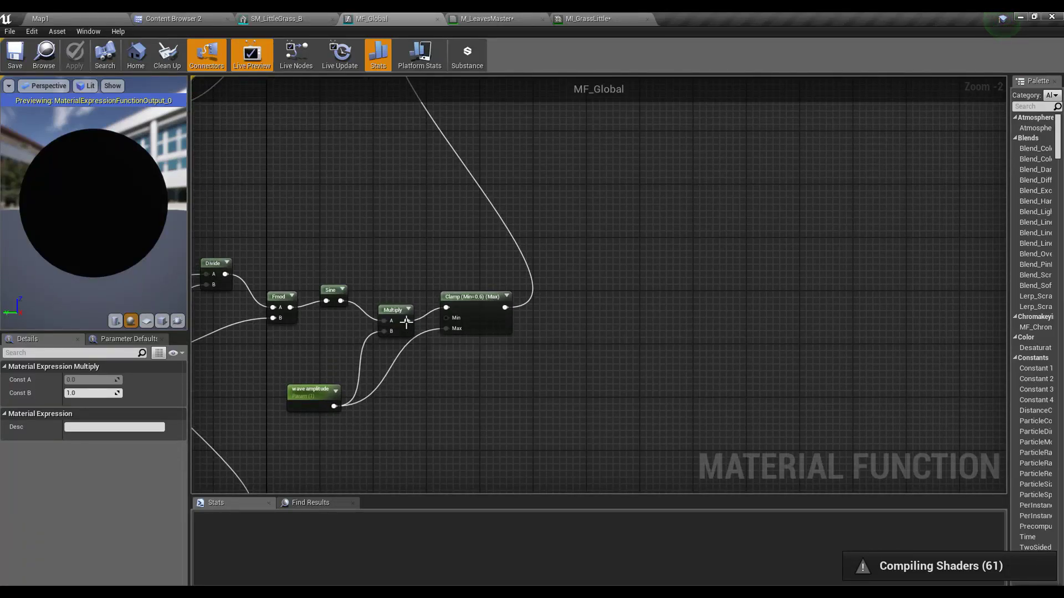
pyautogui.moveTo(393, 310); pyautogui.dragTo(386, 303)
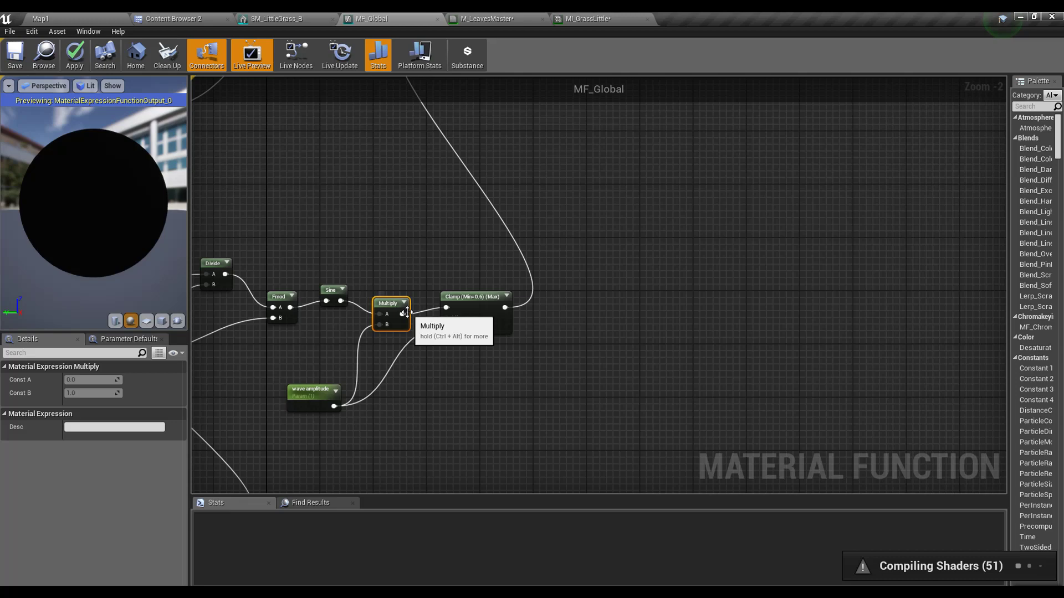
pyautogui.moveTo(426, 336); pyautogui.dragTo(543, 386)
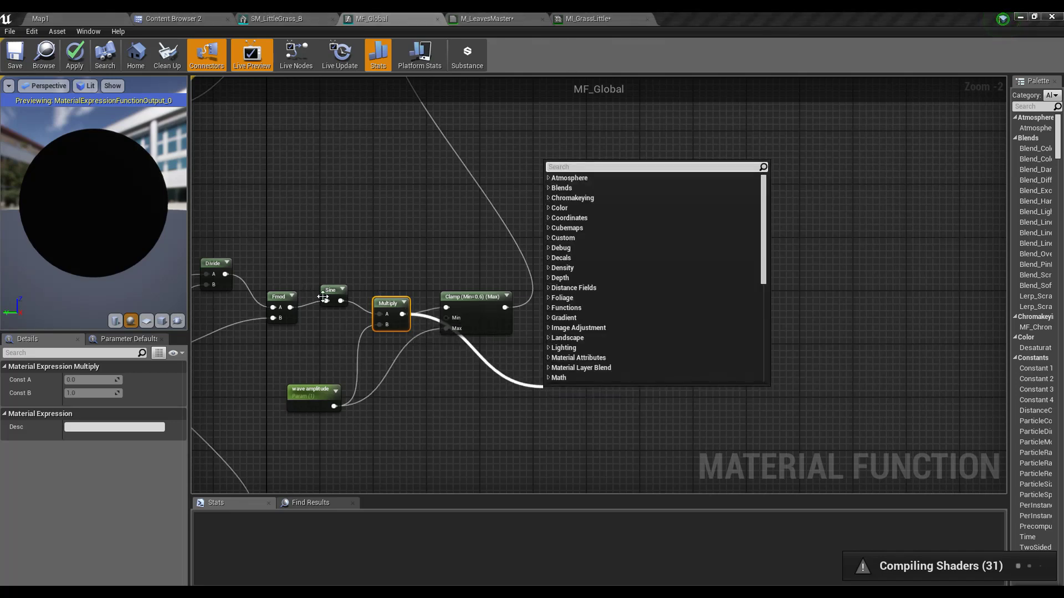
pyautogui.moveTo(340, 301); pyautogui.dragTo(608, 410)
pyautogui.write('outu')
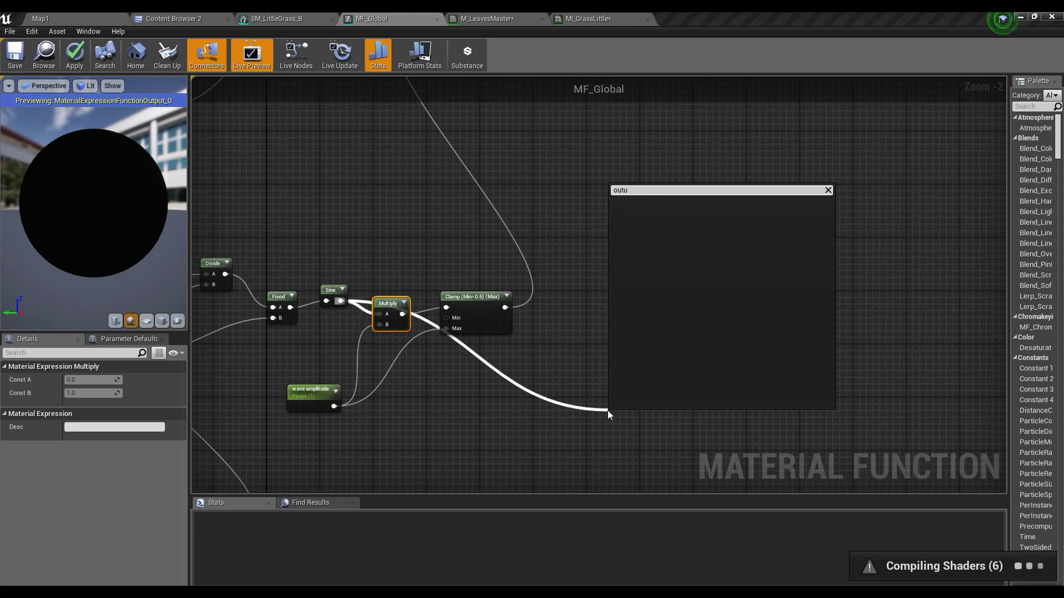
pyautogui.press('BackSpace')
pyautogui.write('pu')
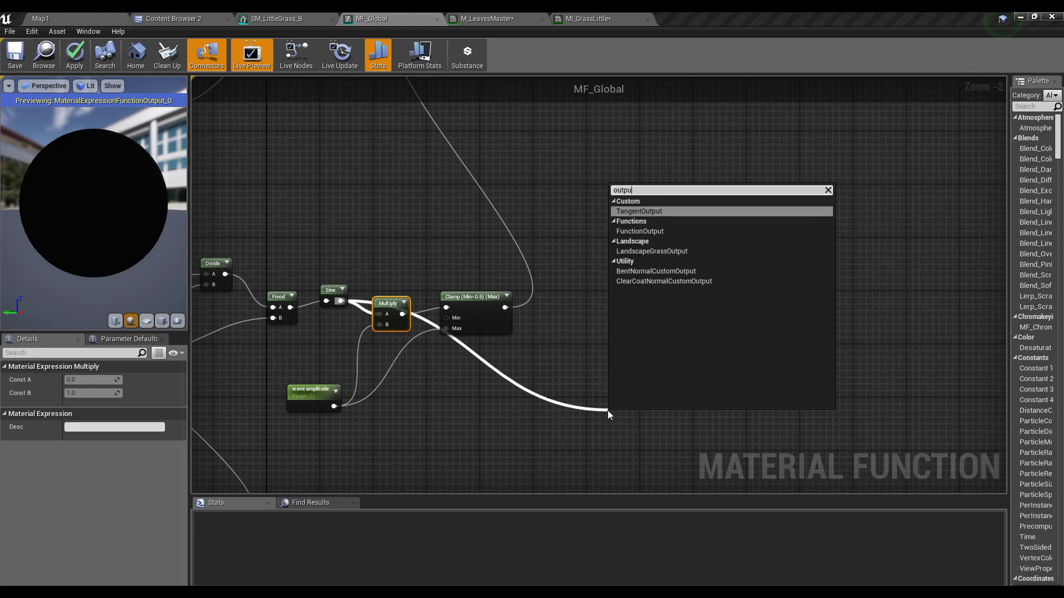
pyautogui.press('Down')
pyautogui.press('Return')
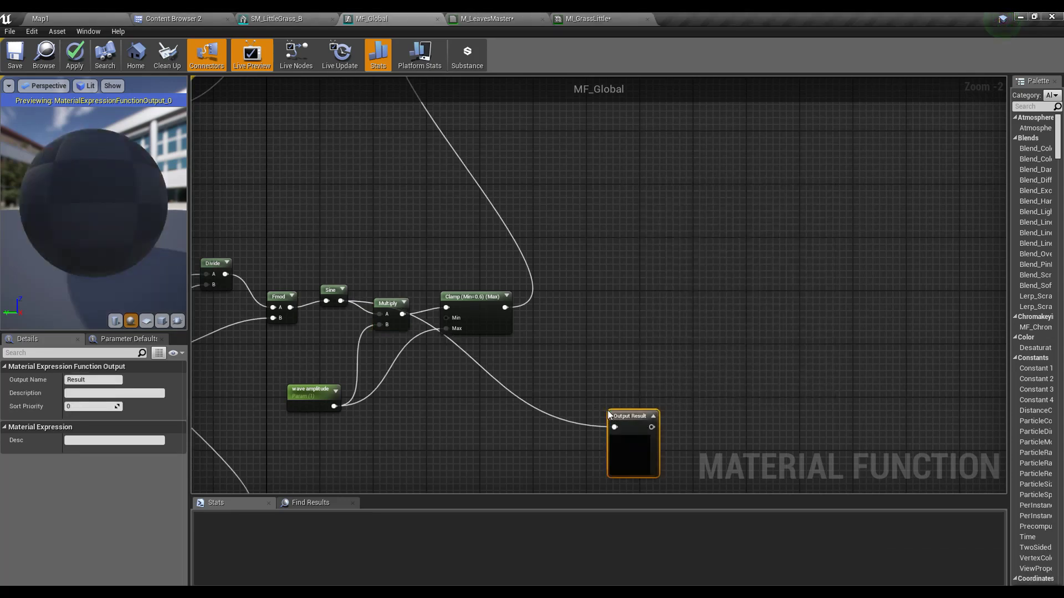
# Name the new function output WindWave and save MF_Global
pyautogui.click(89, 380)
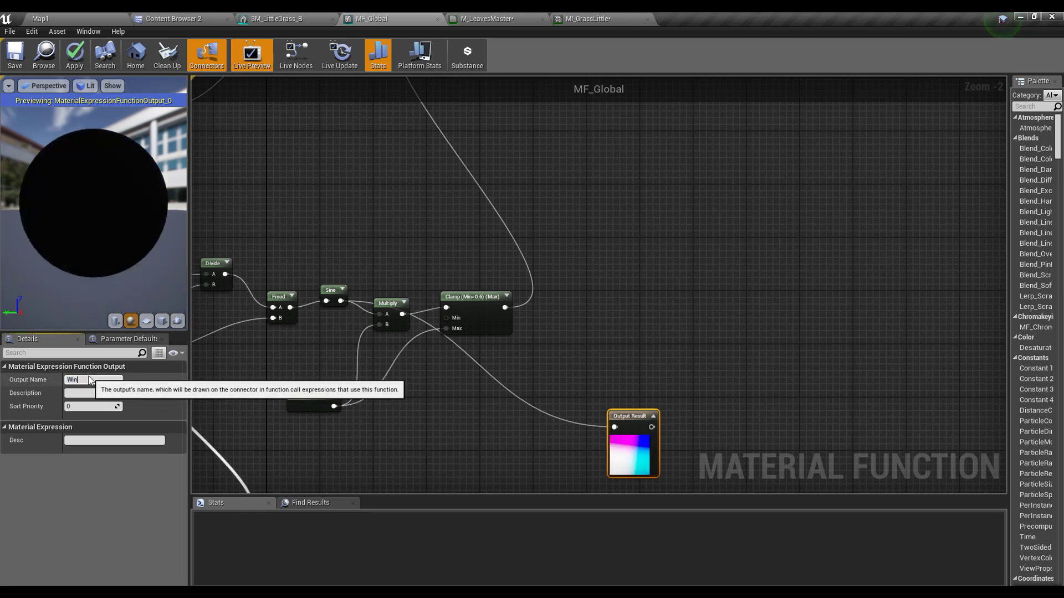
pyautogui.write('WindWavew')
pyautogui.press('Return')
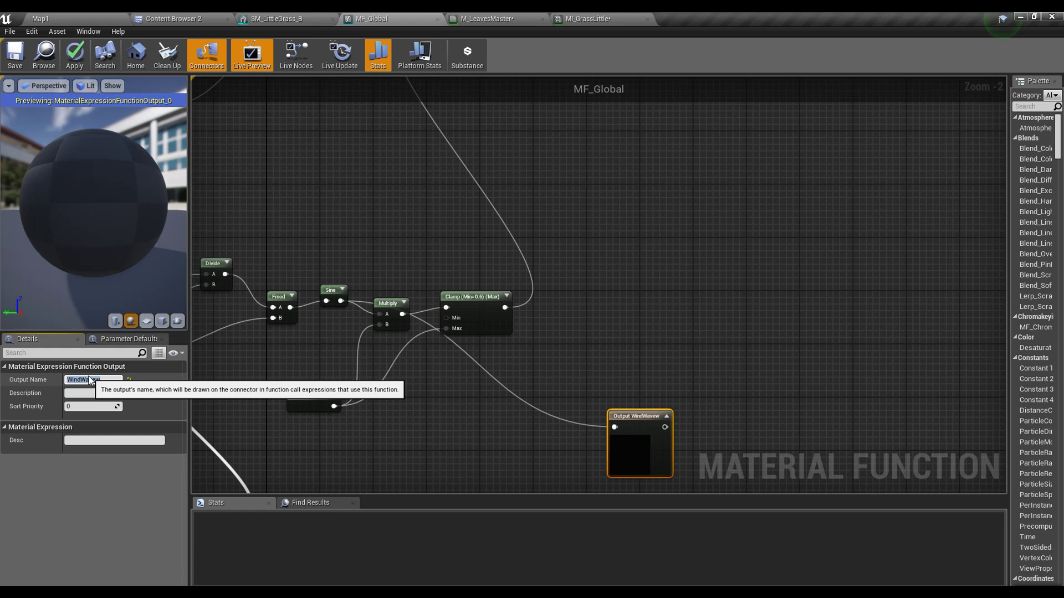
pyautogui.click(12, 58)
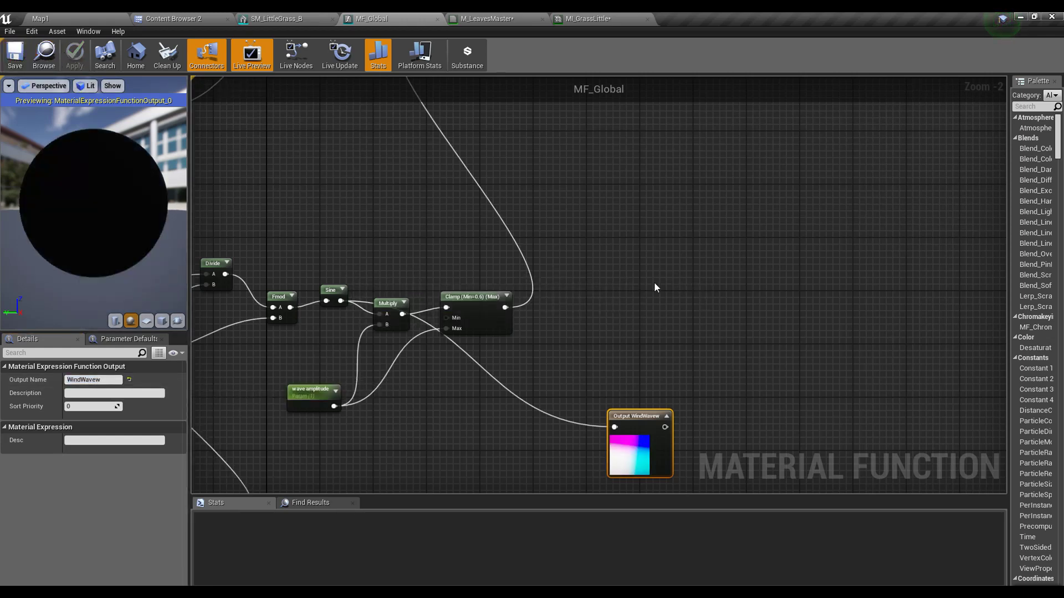
pyautogui.moveTo(606, 335); pyautogui.dragTo(580, 411, button='right')
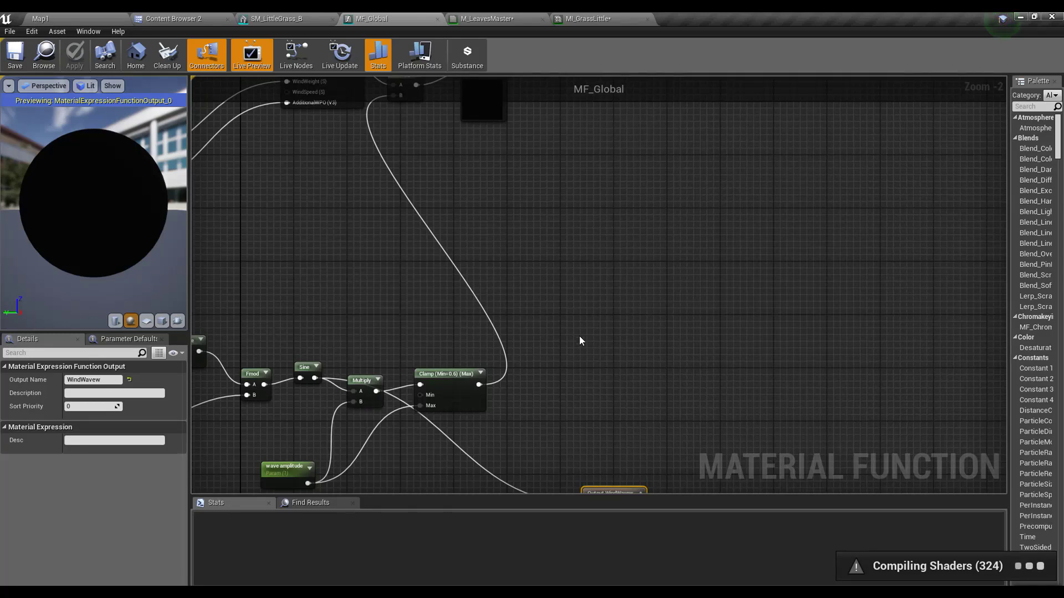
pyautogui.press('f')
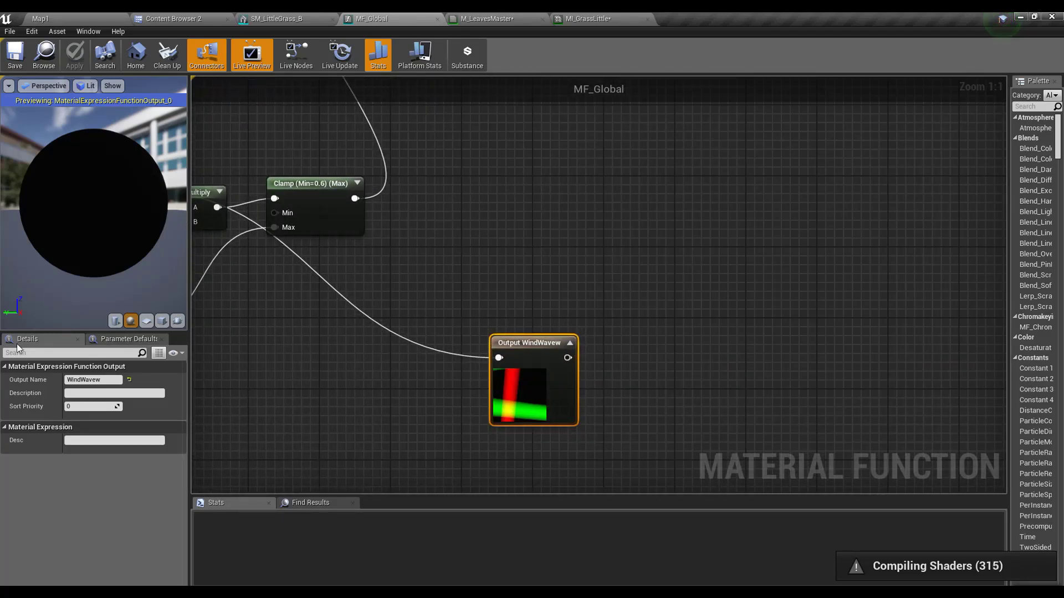
pyautogui.click(112, 380)
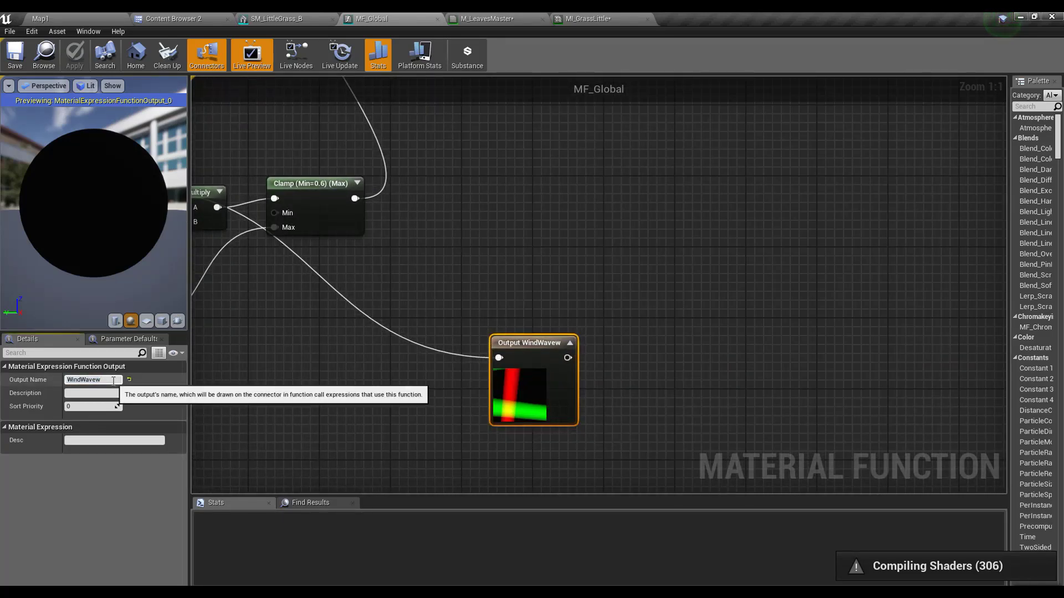
pyautogui.press('Return')
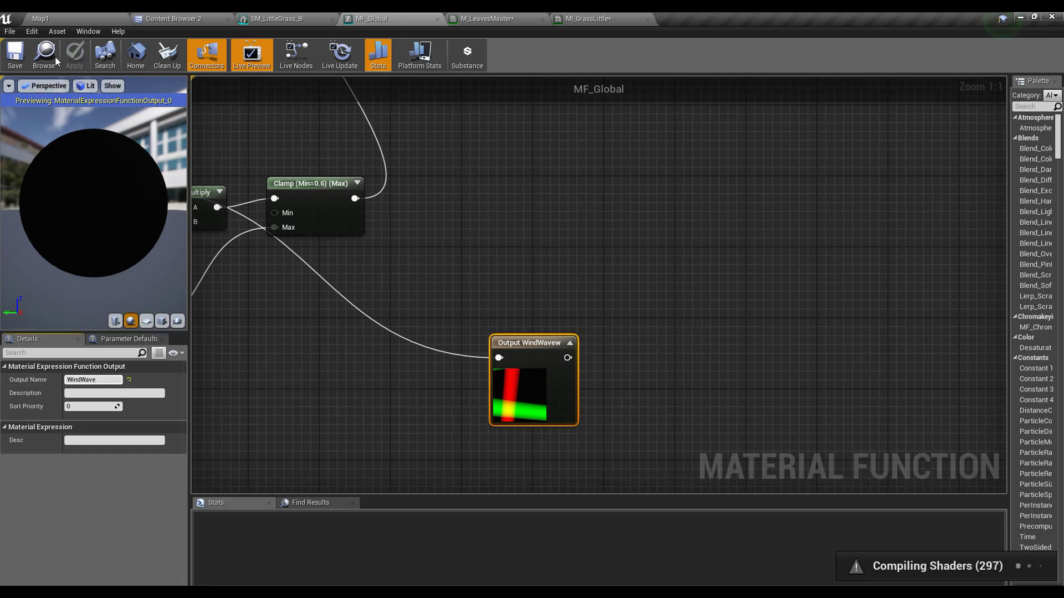
# In M_LeavesMaster, move the SS power, Spring, Add and Multiply nodes and the base color Multiply to make room around MF_Global
pyautogui.click(493, 18)
pyautogui.scroll(3, 603, 310)
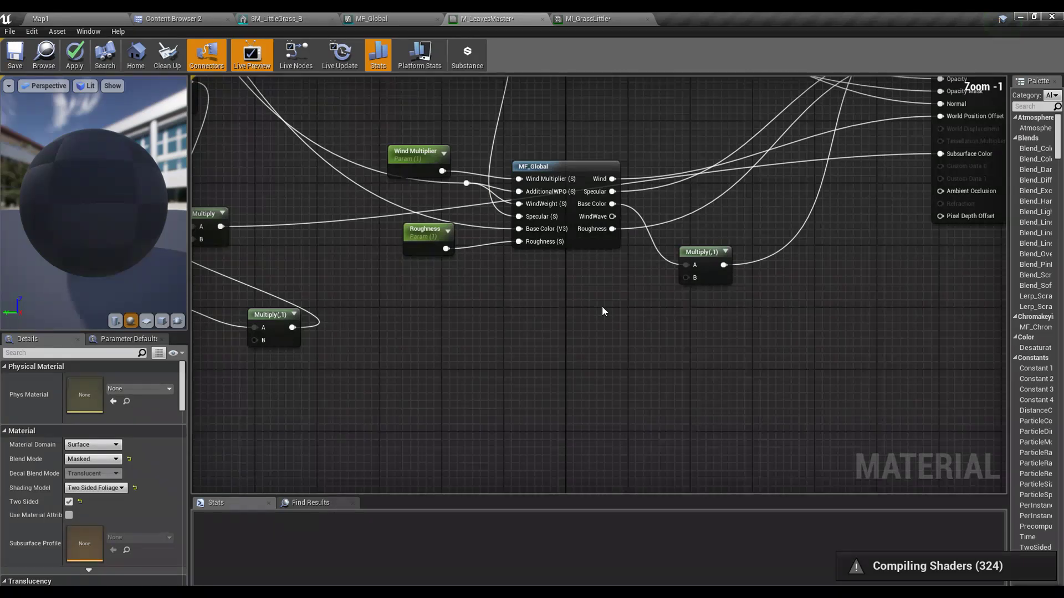
pyautogui.moveTo(602, 311); pyautogui.dragTo(776, 244, button='right')
pyautogui.moveTo(676, 327); pyautogui.dragTo(244, 161)
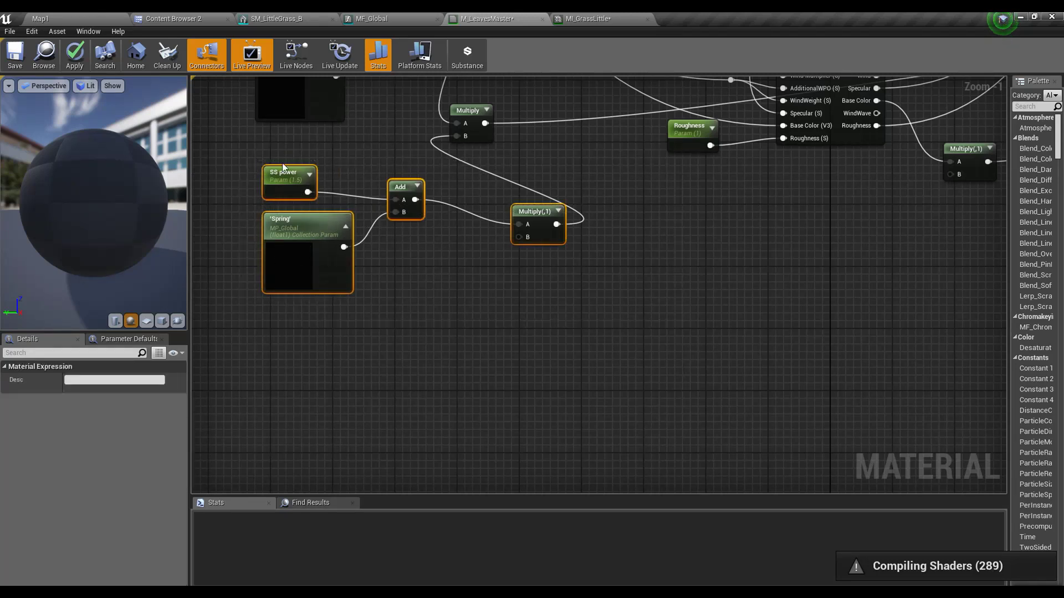
pyautogui.keyDown('shift'); pyautogui.click(473, 113); pyautogui.keyUp('shift')
pyautogui.moveTo(480, 112); pyautogui.dragTo(657, 266)
pyautogui.moveTo(509, 207); pyautogui.dragTo(397, 387, button='right')
pyautogui.scroll(1, 531, 366)
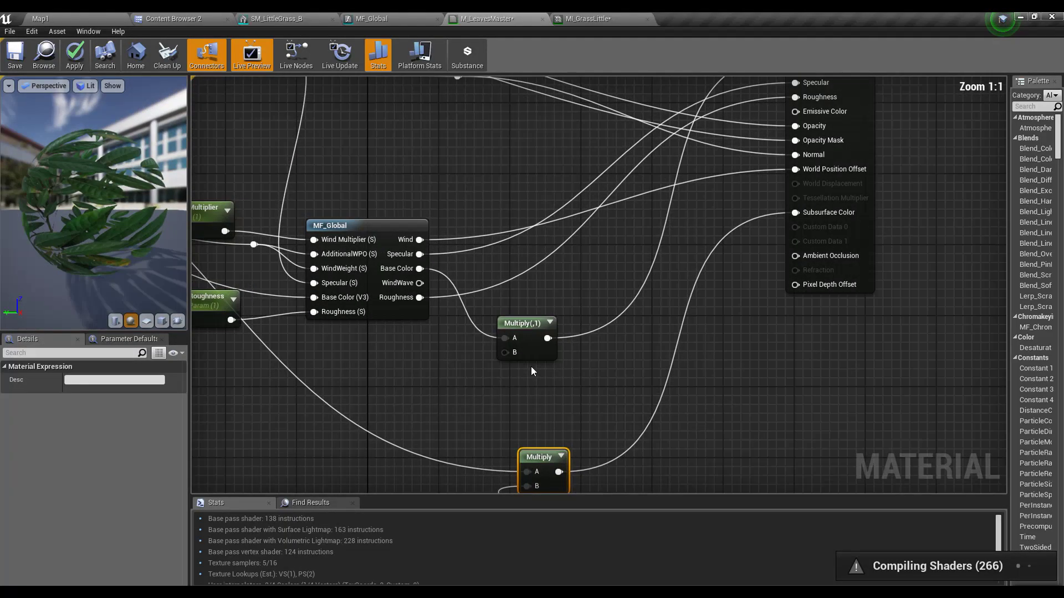
pyautogui.moveTo(531, 366); pyautogui.dragTo(574, 380, button='right')
pyautogui.moveTo(571, 338); pyautogui.dragTo(628, 302)
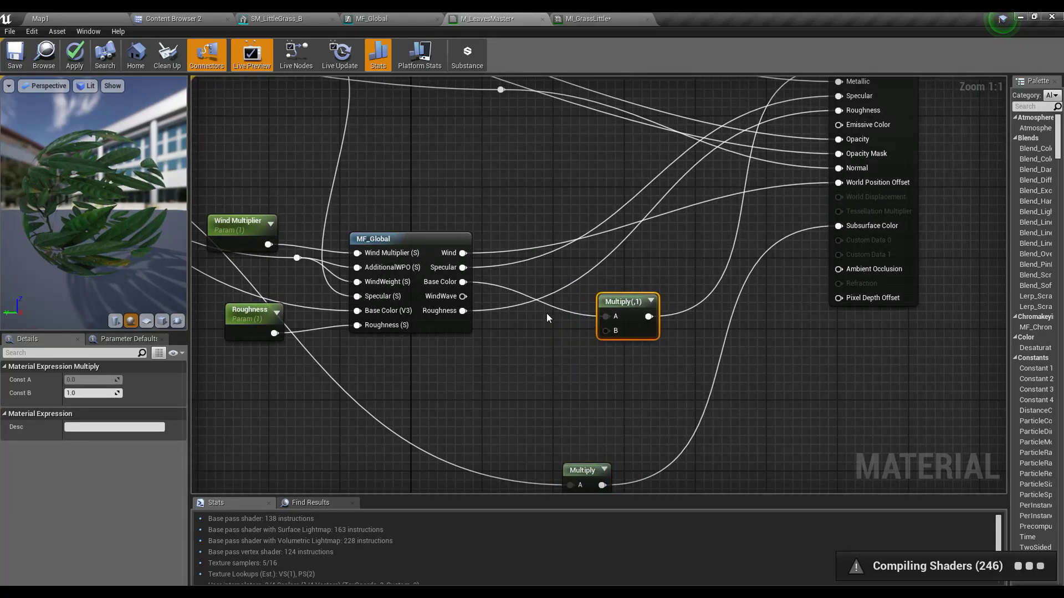
# Add a Clamp node fed by MF_Global's WindWave output and set its minimum default to 0.6
pyautogui.moveTo(463, 297); pyautogui.dragTo(464, 395)
pyautogui.write('clamp')
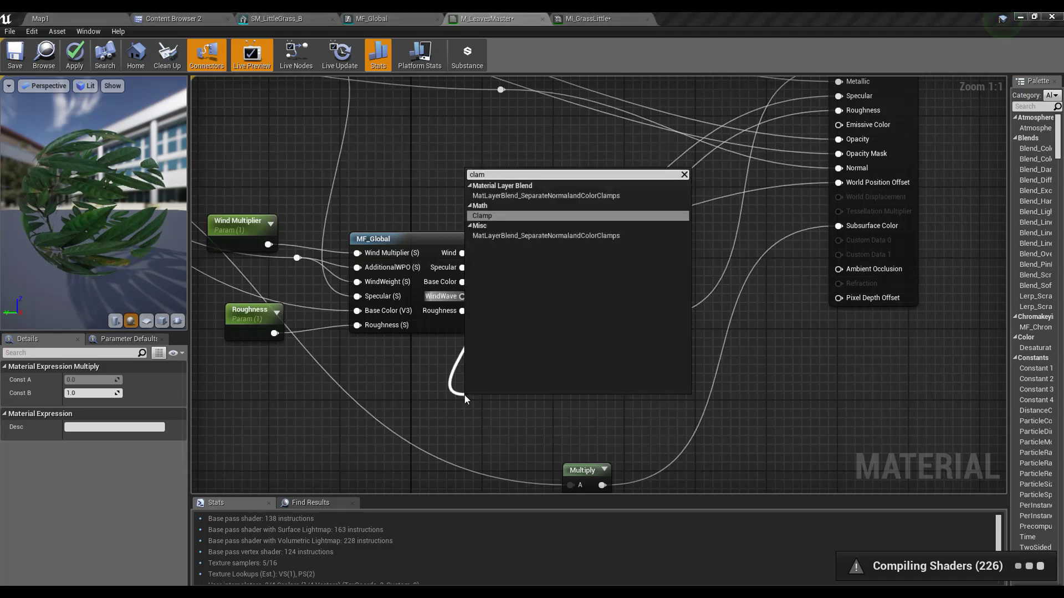
pyautogui.press('Return')
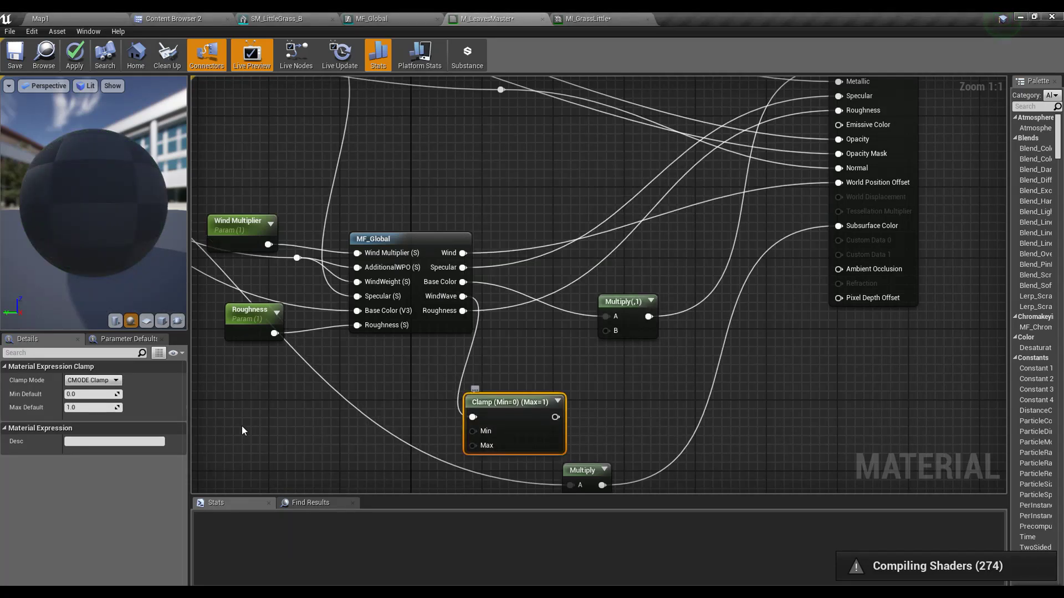
pyautogui.click(97, 394)
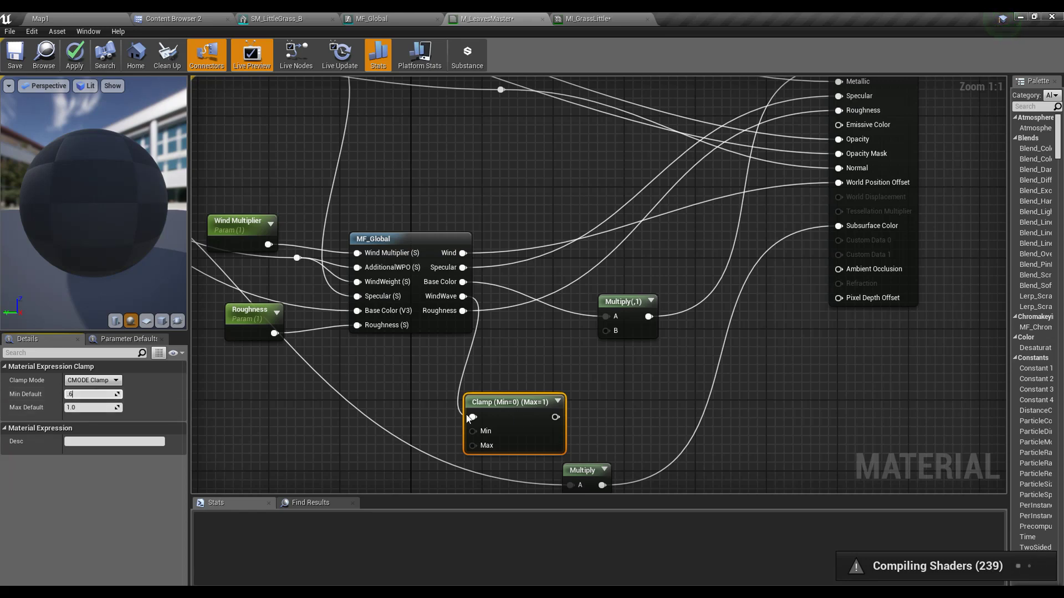
pyautogui.write('.6')
# Connect the Clamp output to the B inputs of the base color Multiply and the Multiply following the SS power Add node
pyautogui.moveTo(597, 403); pyautogui.dragTo(433, 338, button='right')
pyautogui.moveTo(399, 350); pyautogui.dragTo(442, 264)
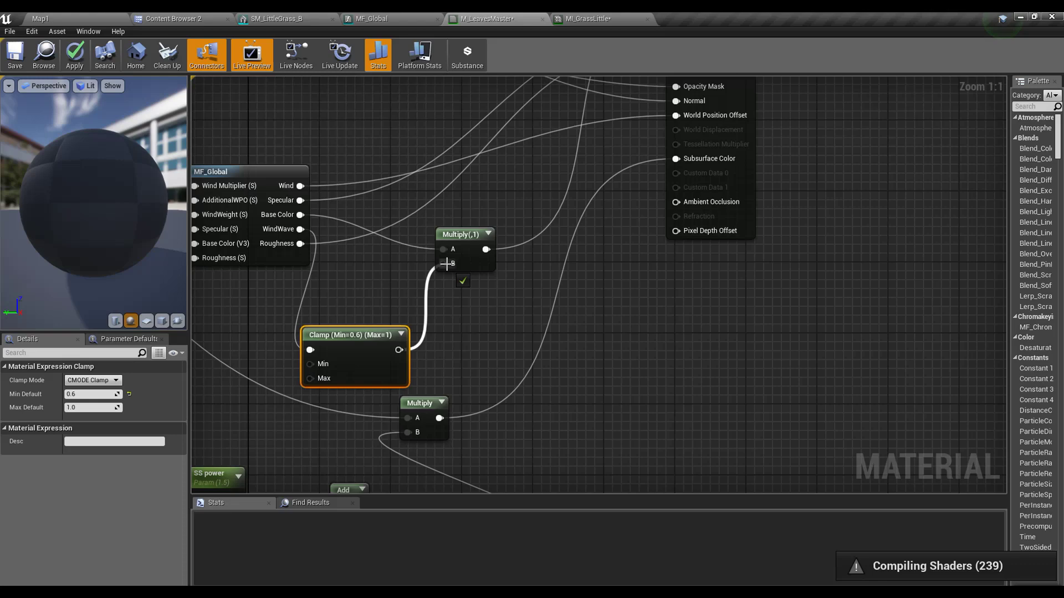
pyautogui.moveTo(407, 427); pyautogui.dragTo(471, 416)
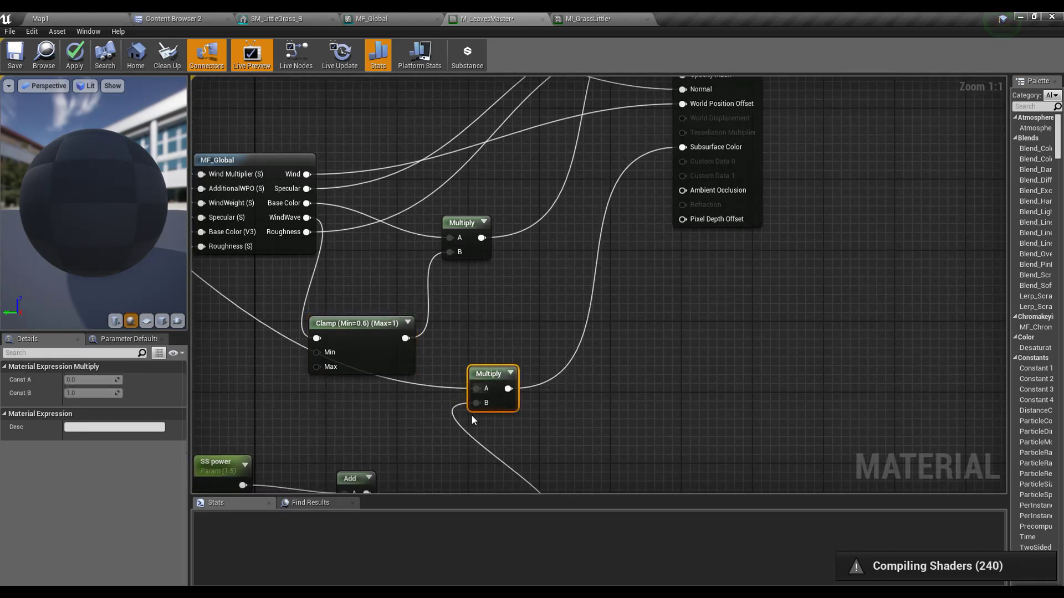
pyautogui.moveTo(470, 416); pyautogui.dragTo(562, 324, button='right')
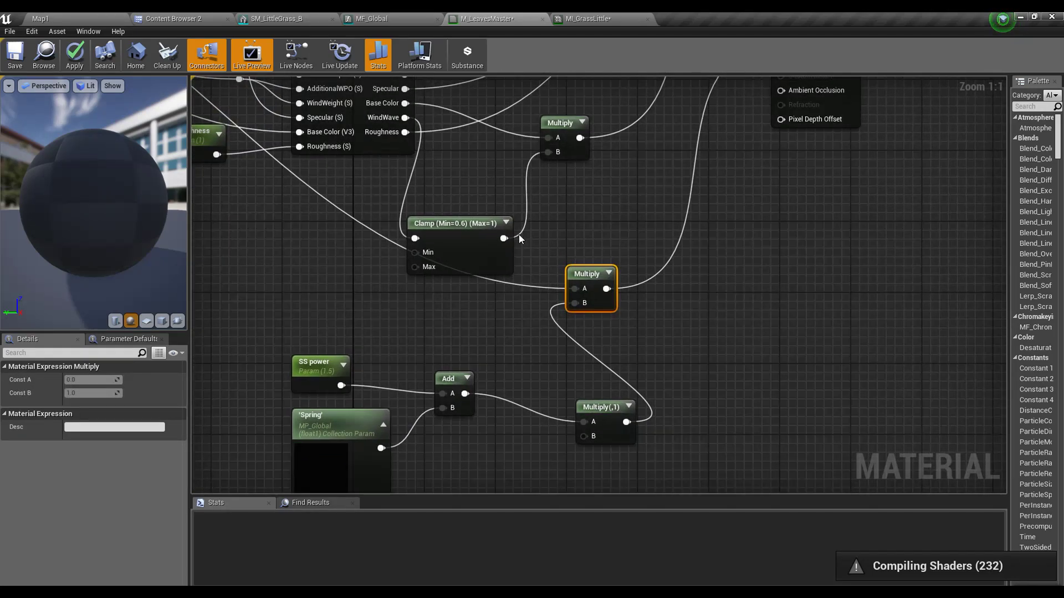
pyautogui.moveTo(518, 235); pyautogui.dragTo(593, 438)
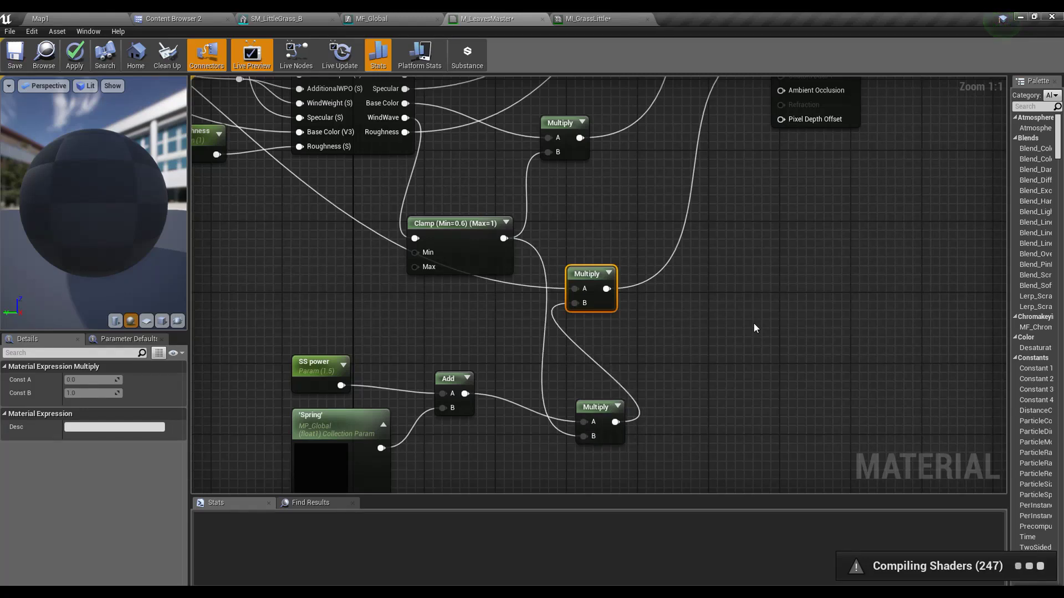
# Review the WindWave connections in M_LeavesMaster and the wave node network inside MF_Global
pyautogui.moveTo(753, 324); pyautogui.dragTo(744, 368, button='right')
pyautogui.moveTo(627, 264); pyautogui.dragTo(511, 498, button='right')
pyautogui.moveTo(529, 436); pyautogui.dragTo(837, 223, button='right')
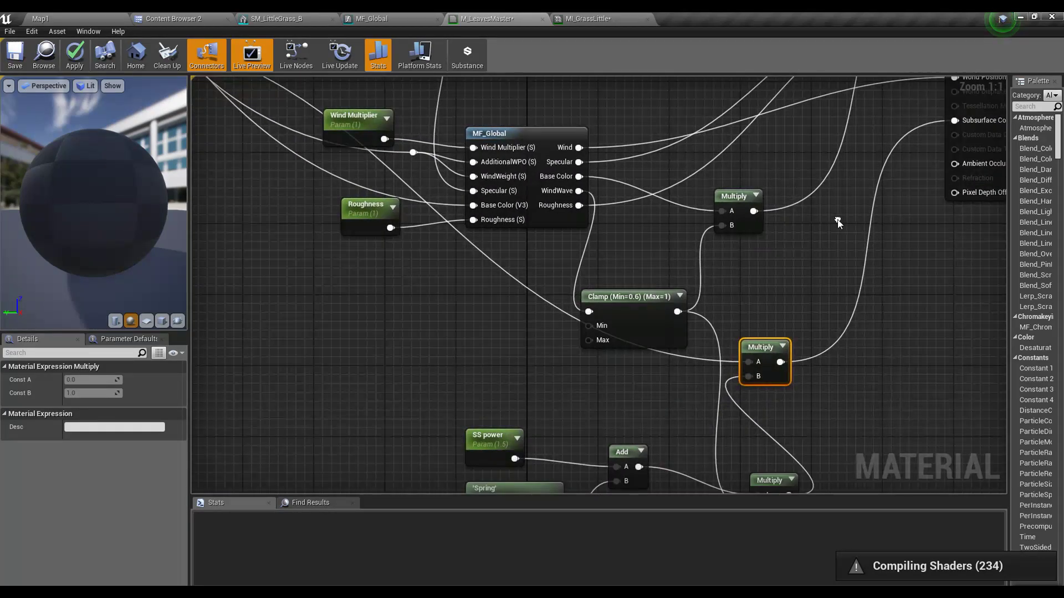
pyautogui.scroll(-5, 672, 399)
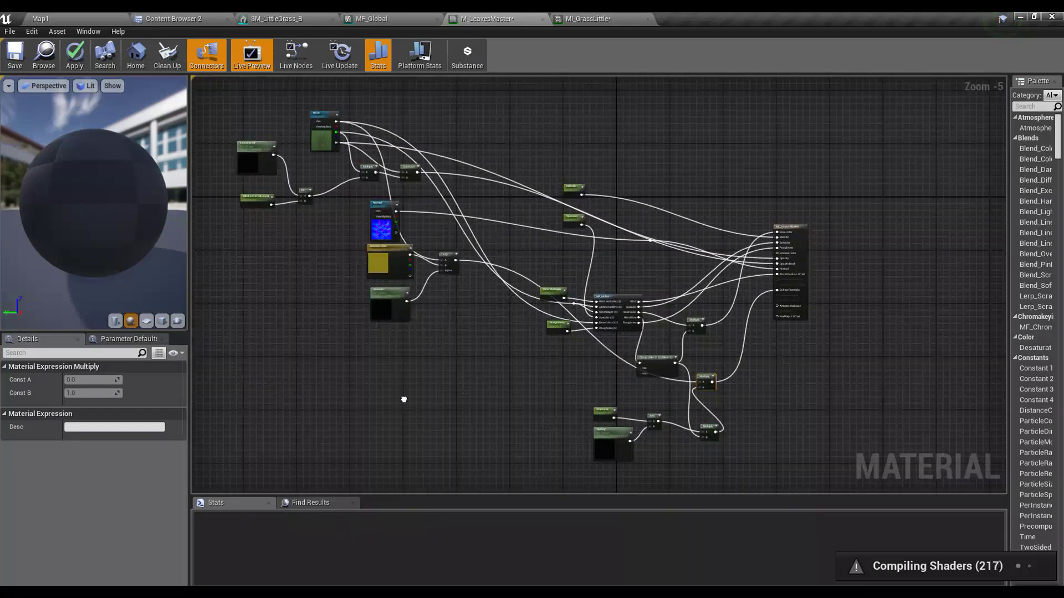
pyautogui.moveTo(404, 399); pyautogui.dragTo(463, 404, button='right')
pyautogui.moveTo(756, 400); pyautogui.dragTo(503, 430, button='right')
pyautogui.scroll(3, 569, 335)
pyautogui.scroll(2, 363, 313)
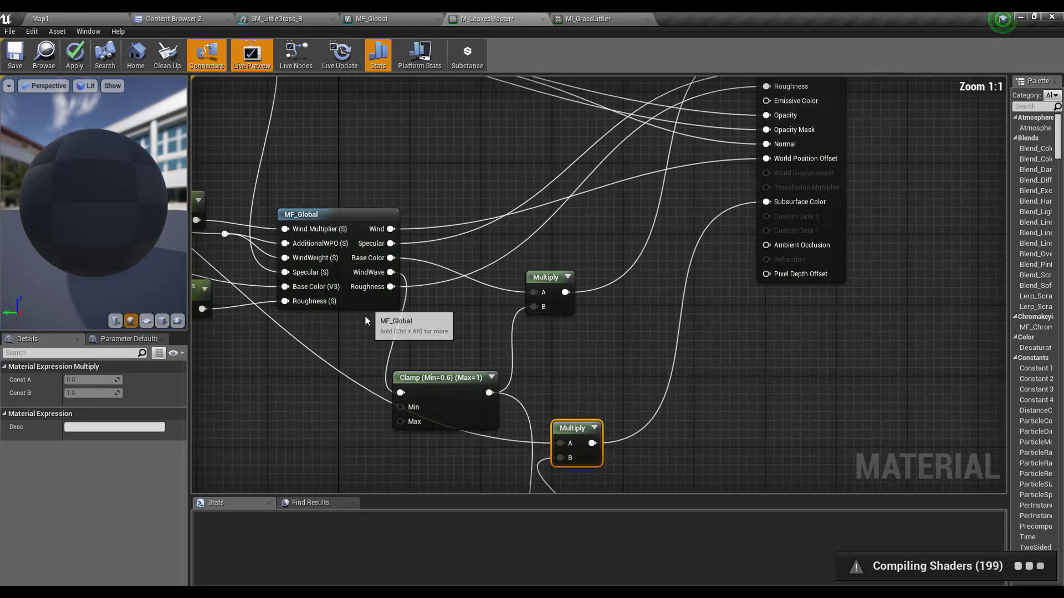
pyautogui.doubleClick(361, 234)
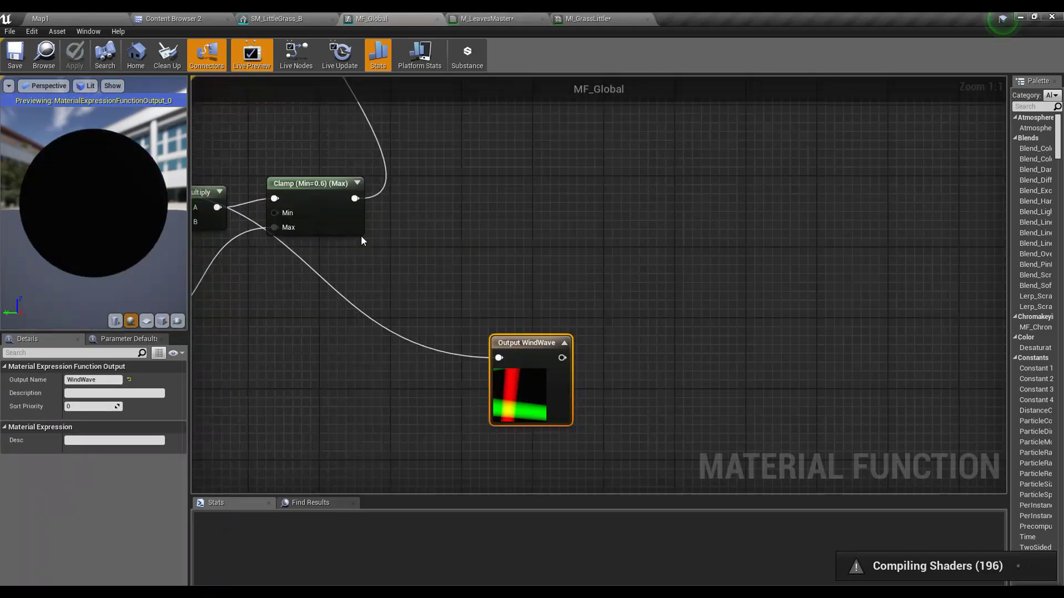
pyautogui.press('Home')
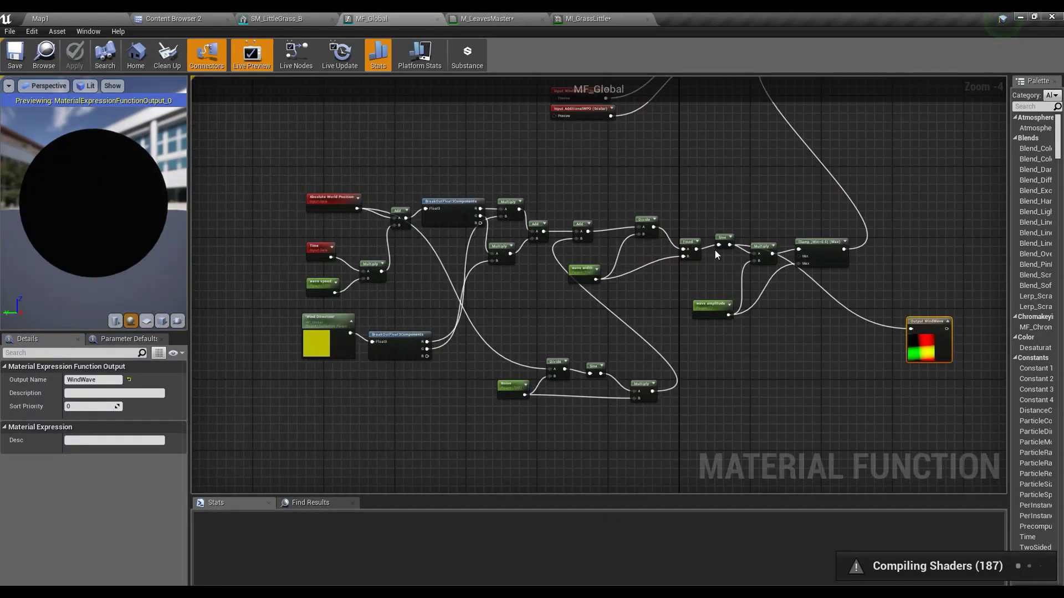
pyautogui.moveTo(885, 266); pyautogui.dragTo(788, 334, button='right')
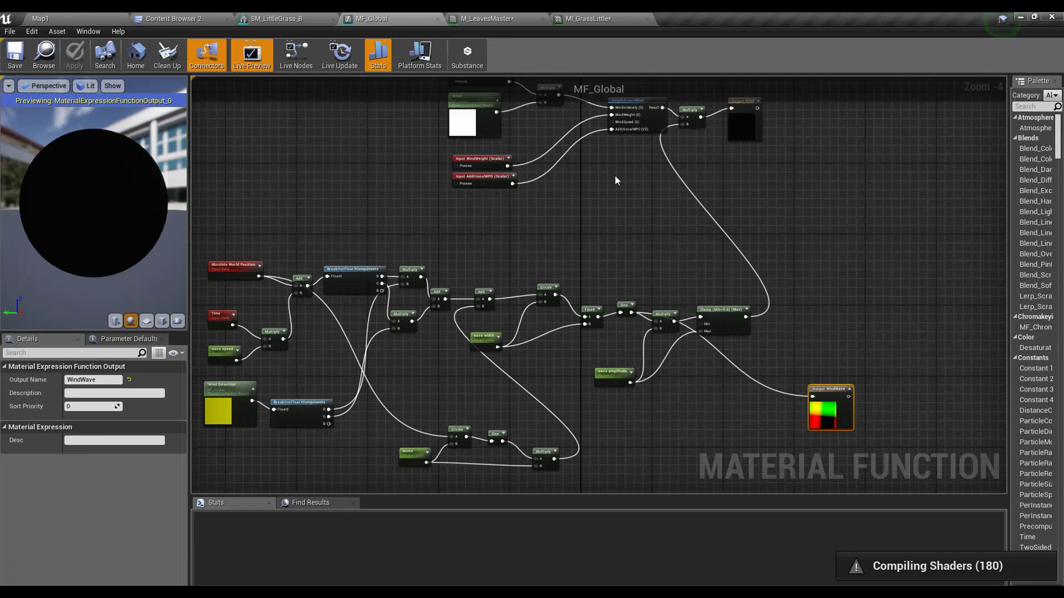
pyautogui.moveTo(604, 227); pyautogui.dragTo(550, 266, button='right')
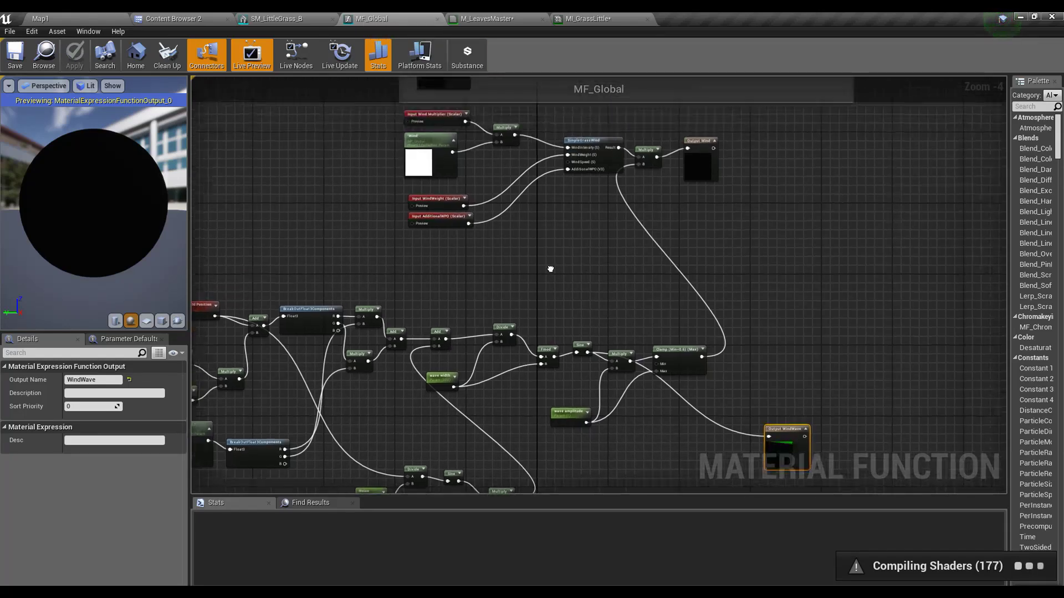
# In M_LeavesMaster, line up the base color Multiply with MF_Global's Base Color output, reposition the Clamp node, and apply the material changes
pyautogui.click(483, 18)
pyautogui.scroll(-7, 487, 225)
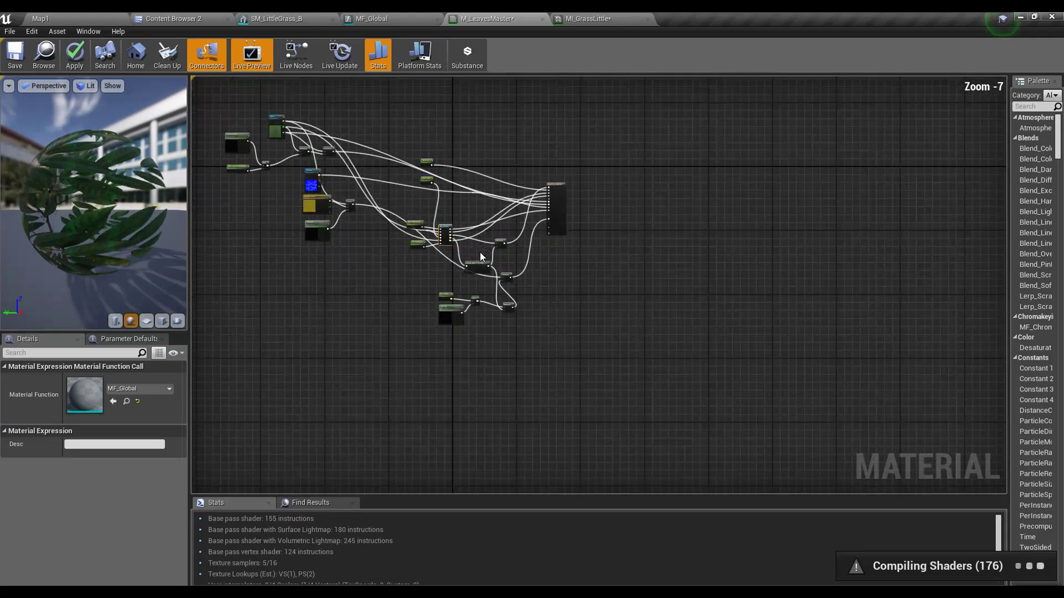
pyautogui.scroll(3, 327, 358)
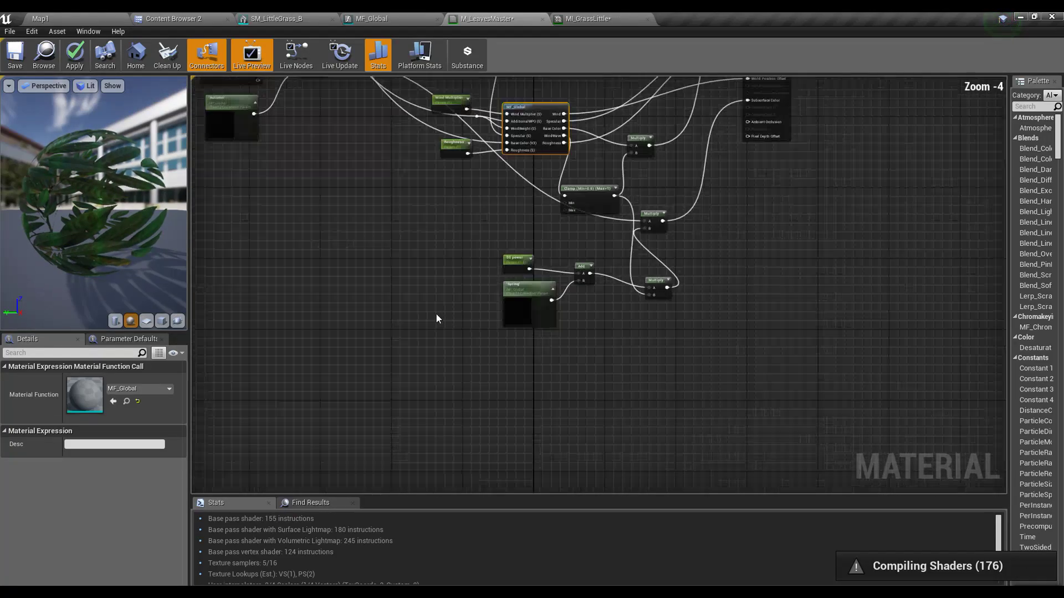
pyautogui.moveTo(435, 312); pyautogui.dragTo(349, 349, button='right')
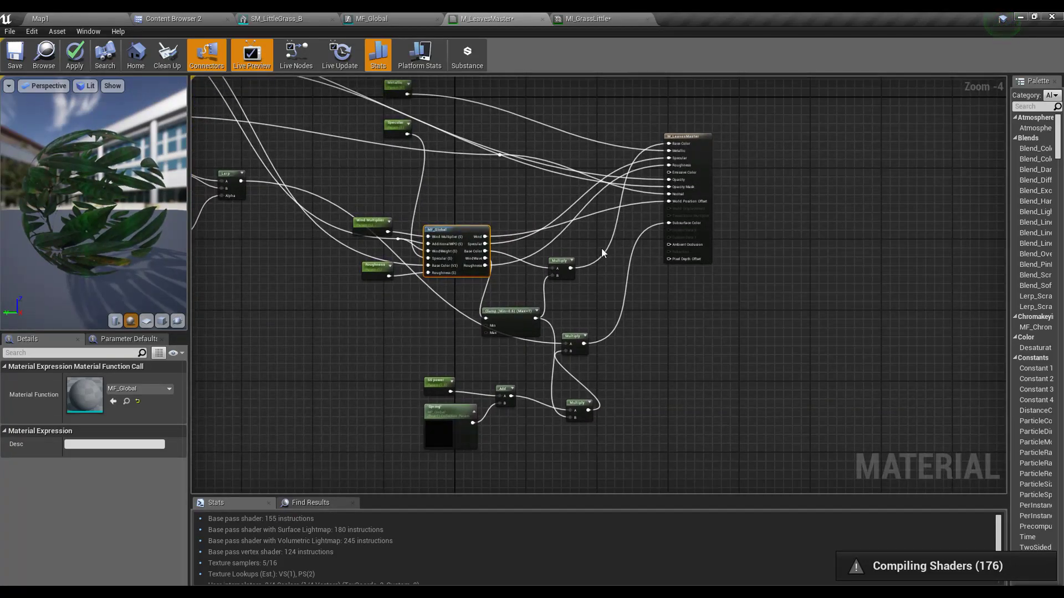
pyautogui.scroll(4, 583, 244)
pyautogui.moveTo(586, 249); pyautogui.dragTo(611, 232, button='right')
pyautogui.moveTo(574, 221); pyautogui.dragTo(618, 194)
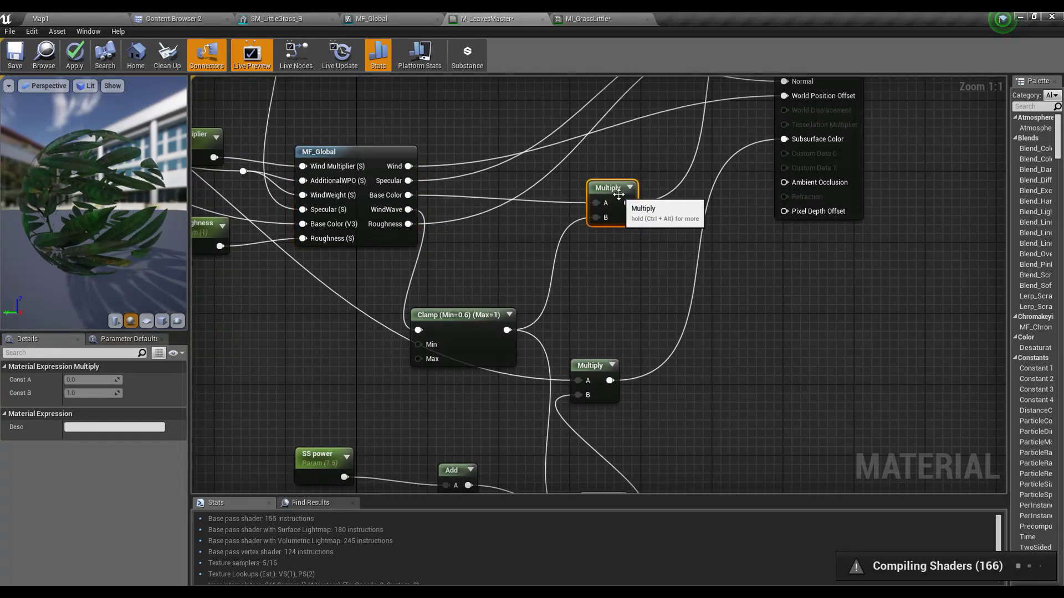
pyautogui.moveTo(452, 315); pyautogui.dragTo(469, 294)
pyautogui.moveTo(596, 318); pyautogui.dragTo(537, 293, button='right')
pyautogui.click(554, 344)
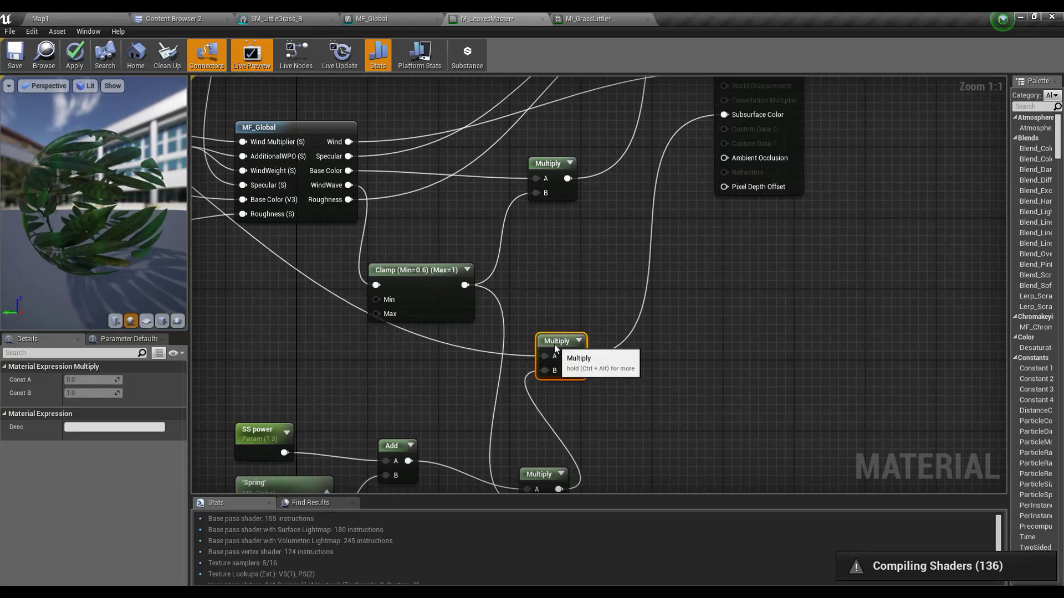
pyautogui.moveTo(554, 344); pyautogui.dragTo(528, 363, button='right')
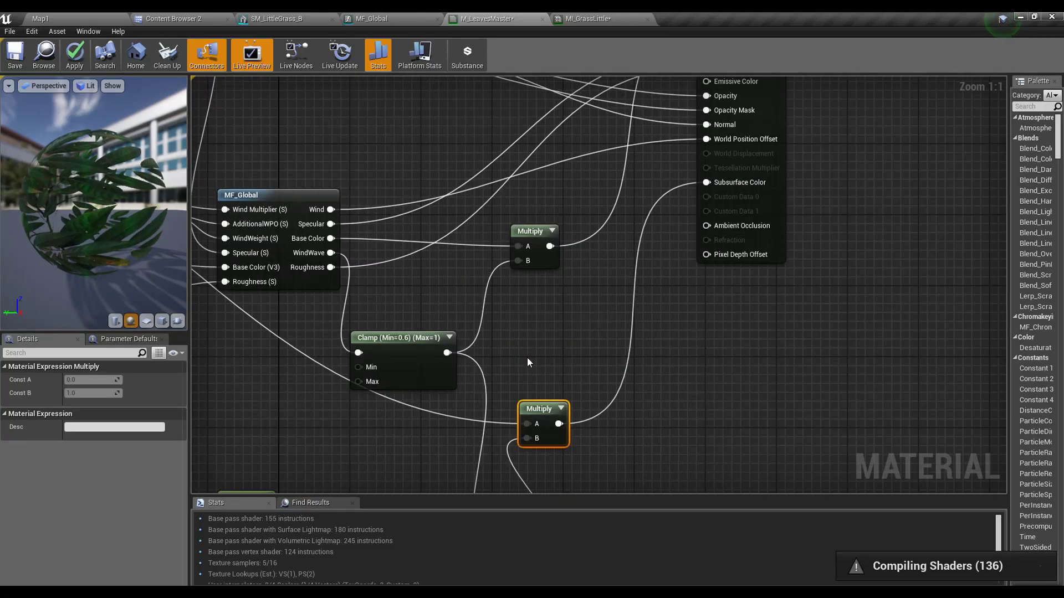
pyautogui.moveTo(534, 236); pyautogui.dragTo(534, 227)
pyautogui.moveTo(531, 327); pyautogui.dragTo(543, 320, button='right')
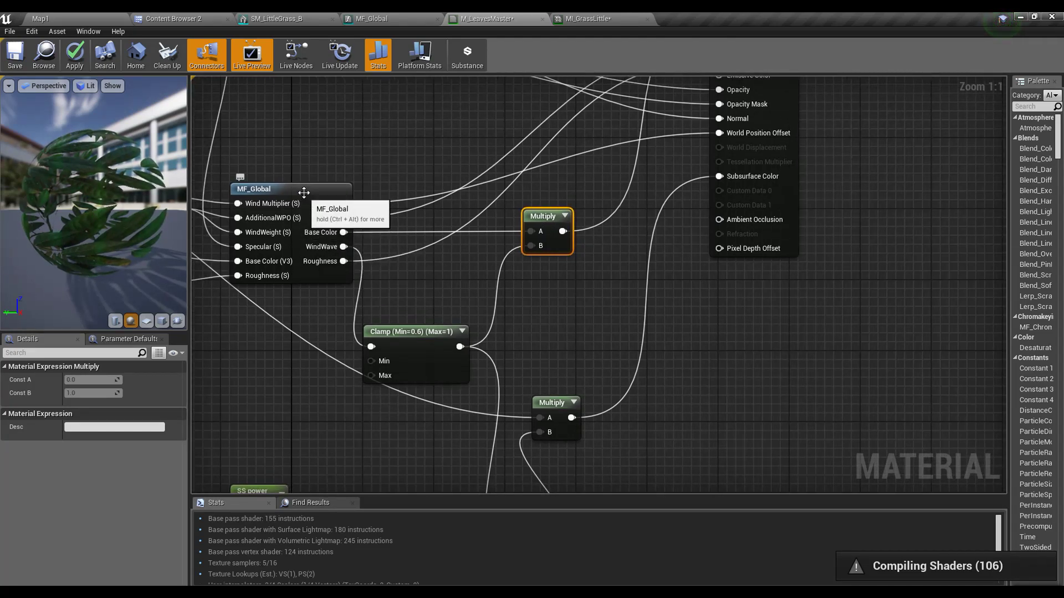
pyautogui.moveTo(306, 161); pyautogui.dragTo(322, 211, button='right')
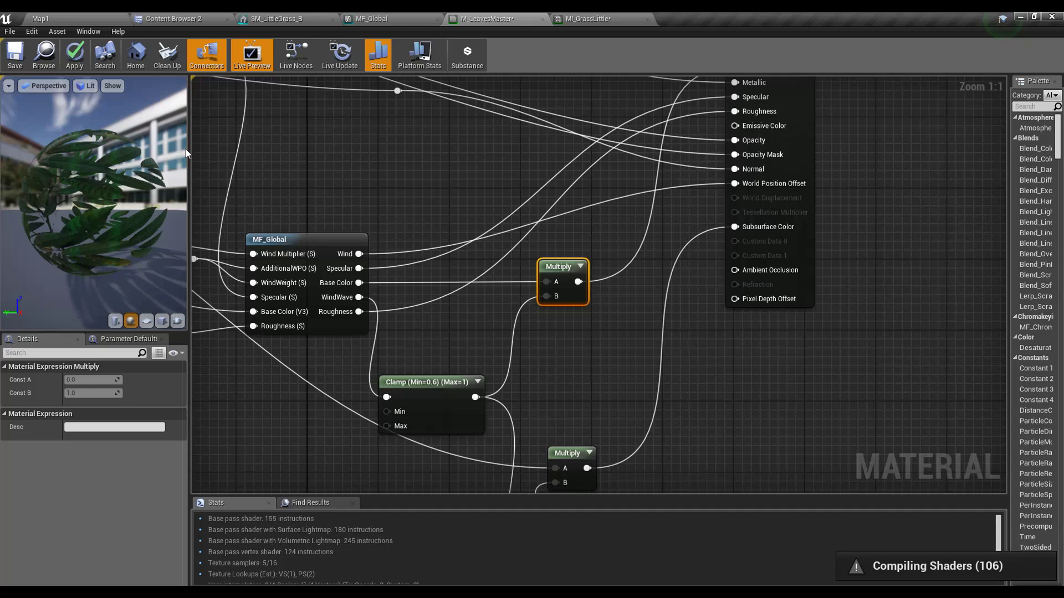
pyautogui.click(75, 53)
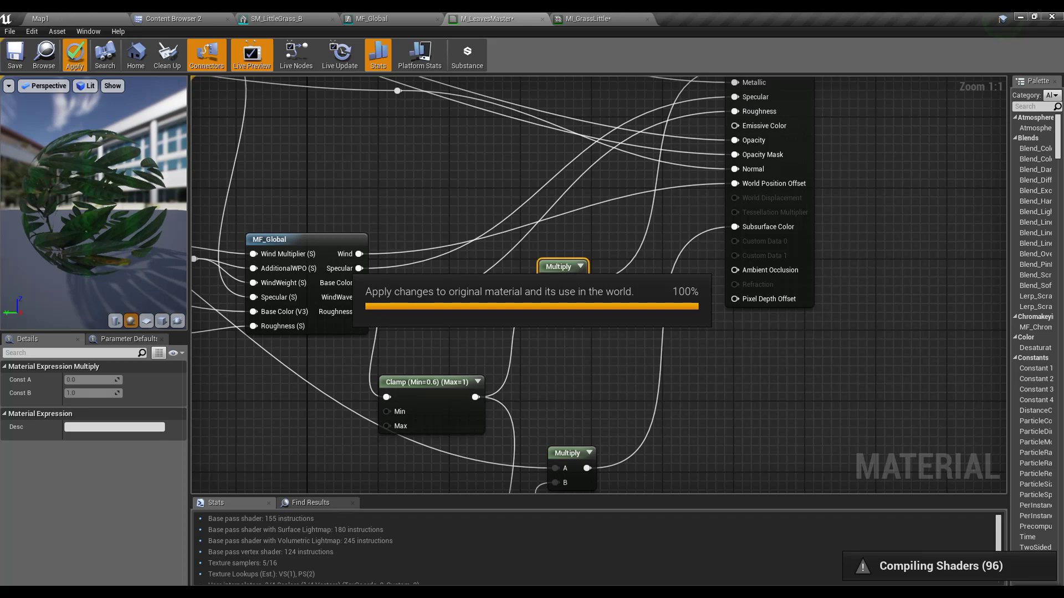
# In Map1, load all the levels and look over the grass in the viewport
pyautogui.click(50, 19)
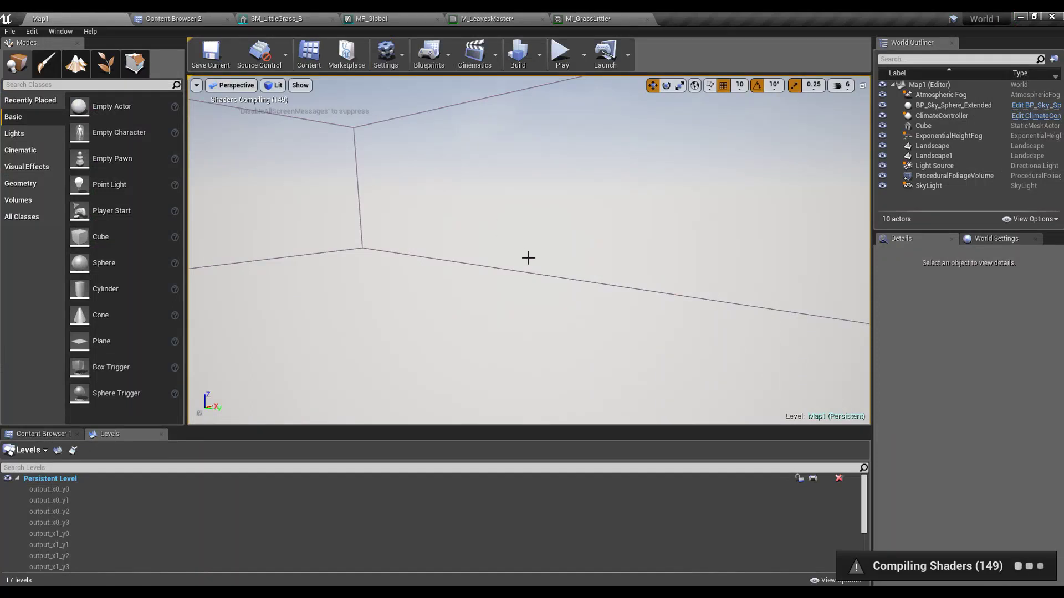
pyautogui.click(119, 492)
pyautogui.hotkey('ctrl', 'a')
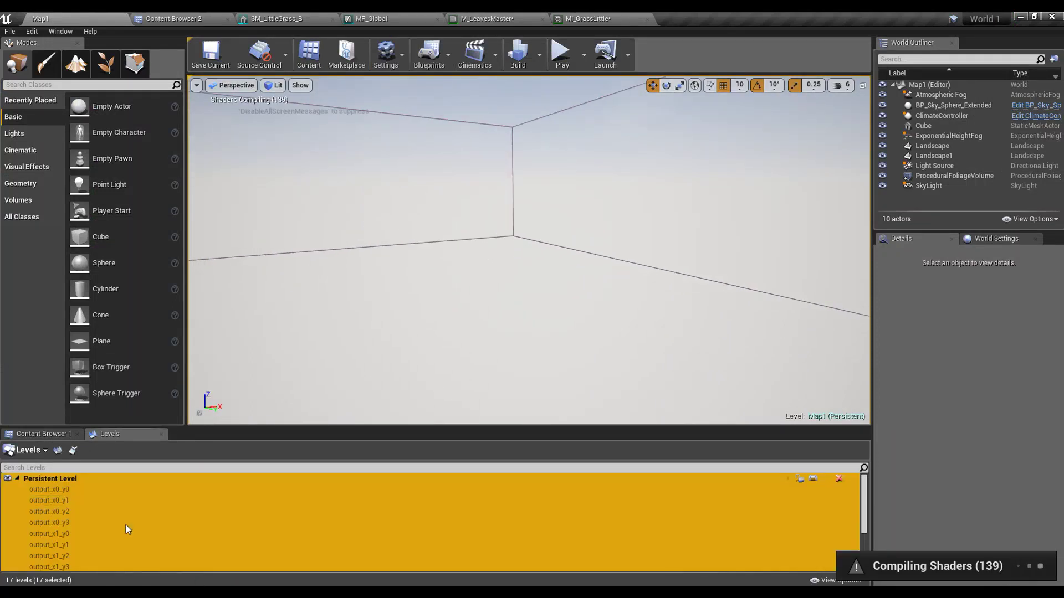
pyautogui.rightClick(126, 524)
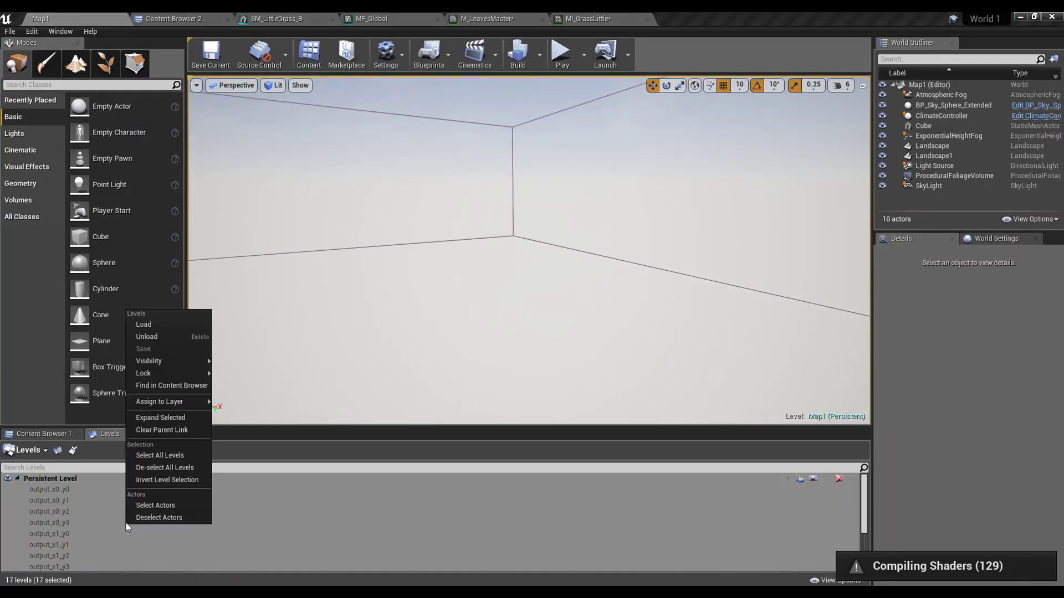
pyautogui.click(150, 325)
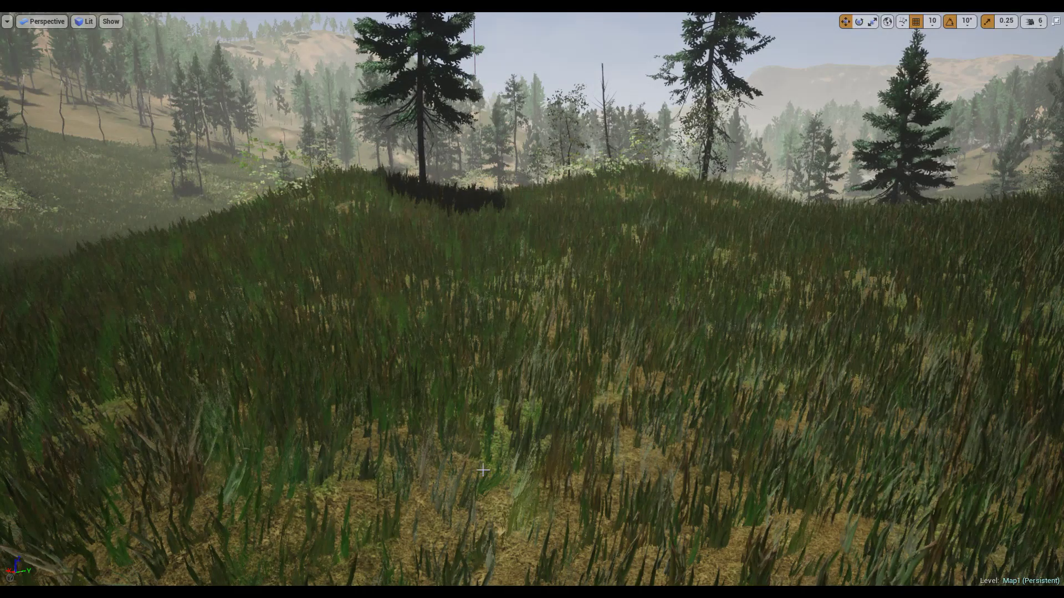
pyautogui.moveTo(494, 429); pyautogui.dragTo(435, 419, button='right')
pyautogui.press('F11')
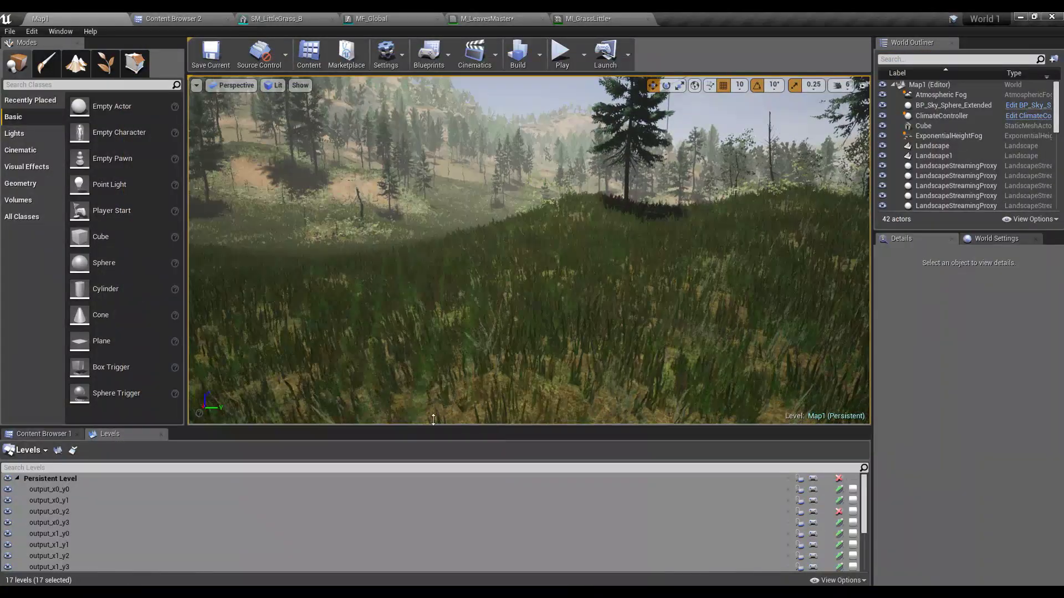
# In MI_GrassLittle, enable the wave speed and wave width overrides and set wave width to 1000
pyautogui.click(565, 17)
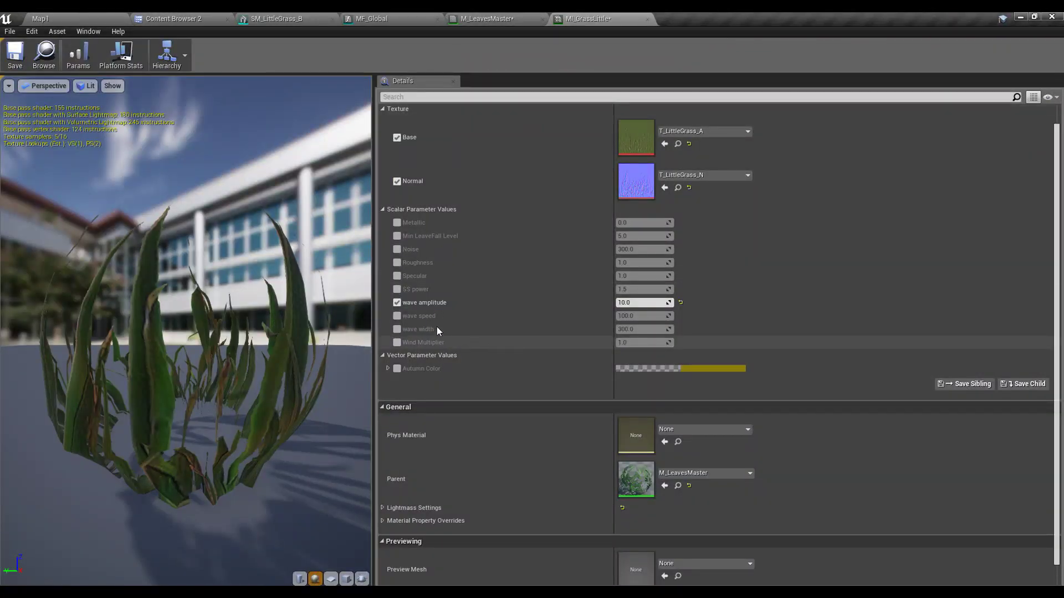
pyautogui.click(396, 316)
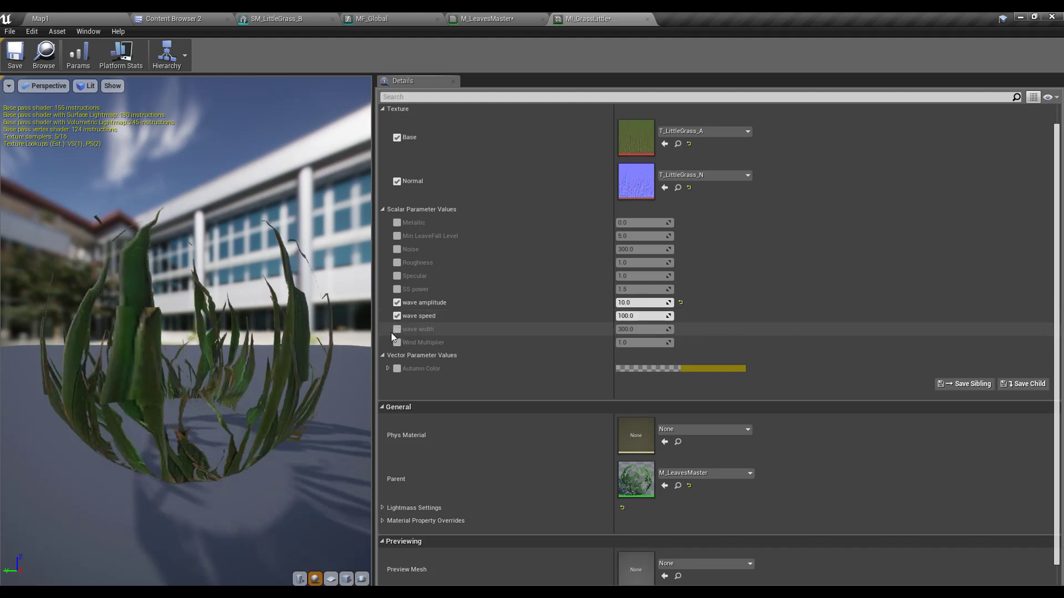
pyautogui.click(397, 329)
pyautogui.click(663, 330)
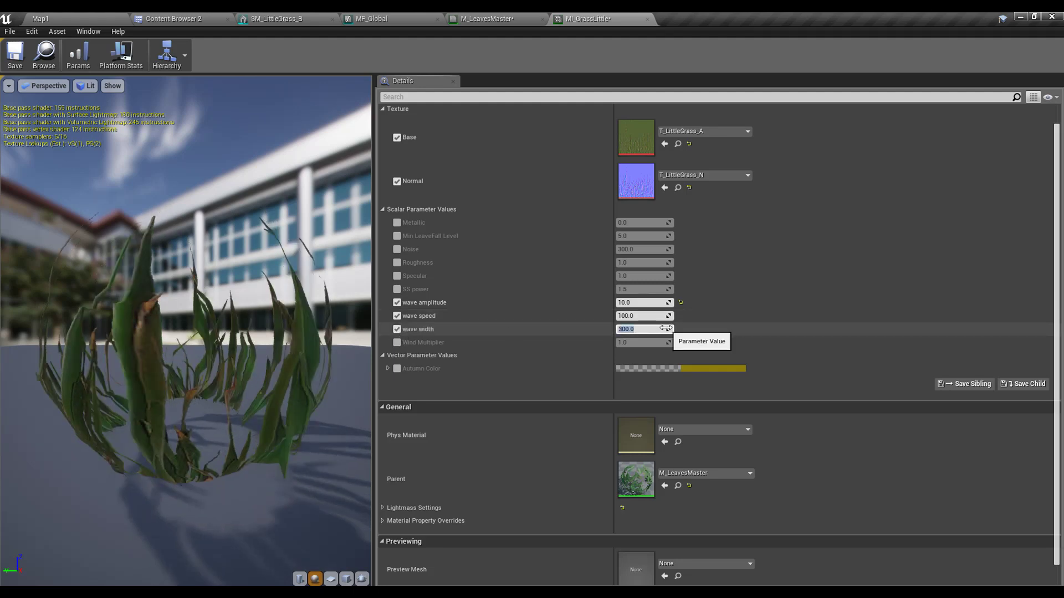
pyautogui.write('1000')
pyautogui.press('Return')
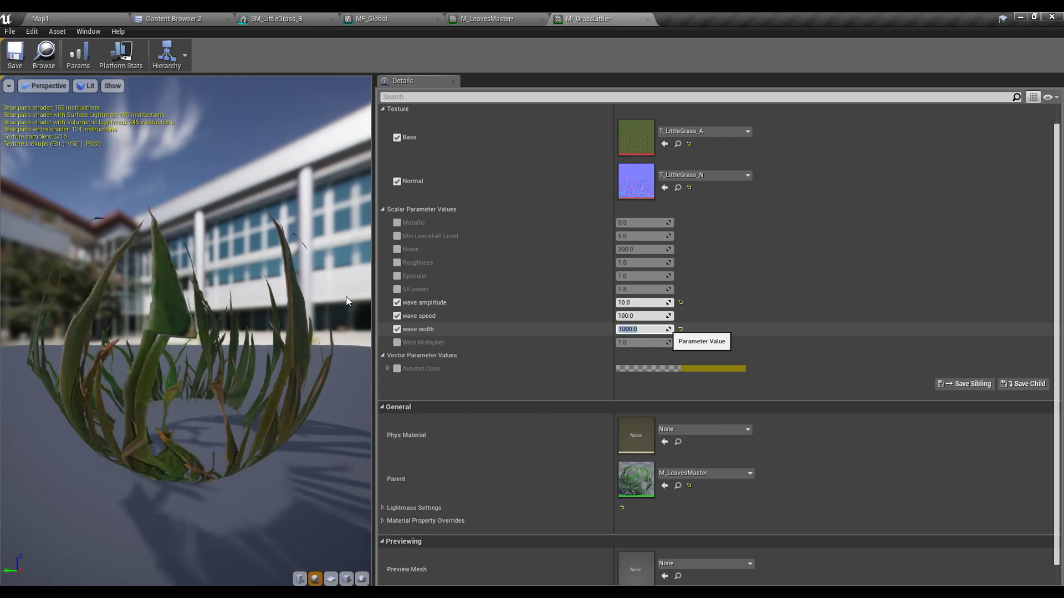
# Examine the grass wave motion and shading across the meadow in Map1, including at full-screen size
pyautogui.click(46, 19)
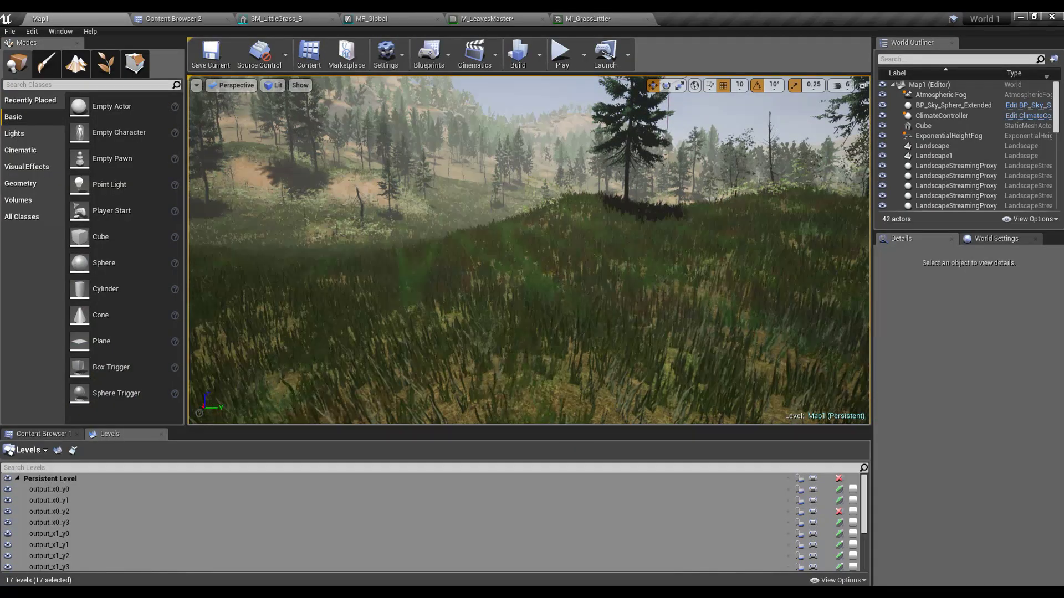
pyautogui.moveTo(533, 270); pyautogui.dragTo(402, 268, button='right')
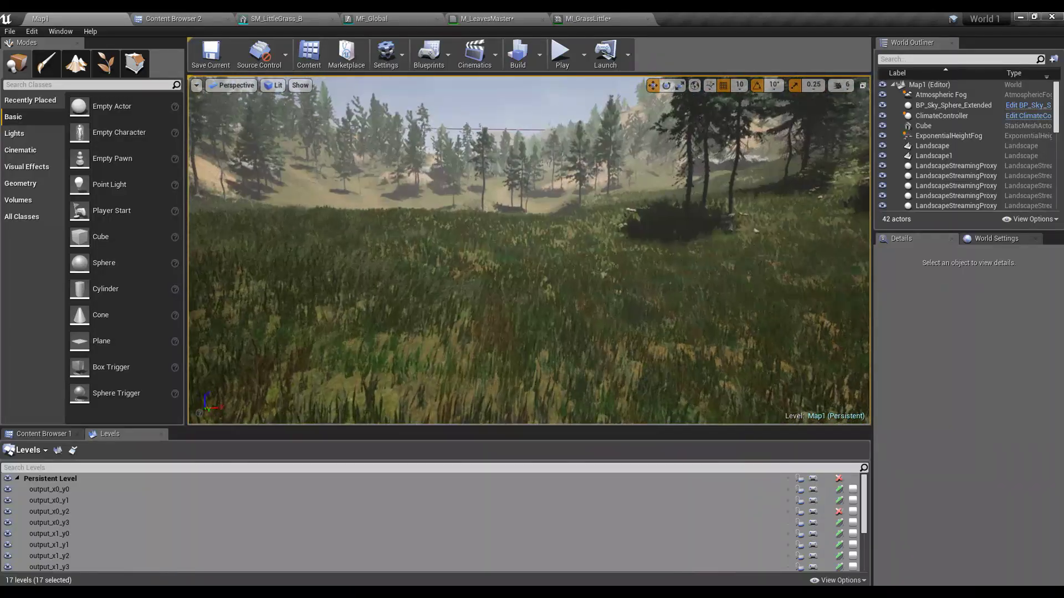
pyautogui.moveTo(488, 269); pyautogui.dragTo(514, 270)
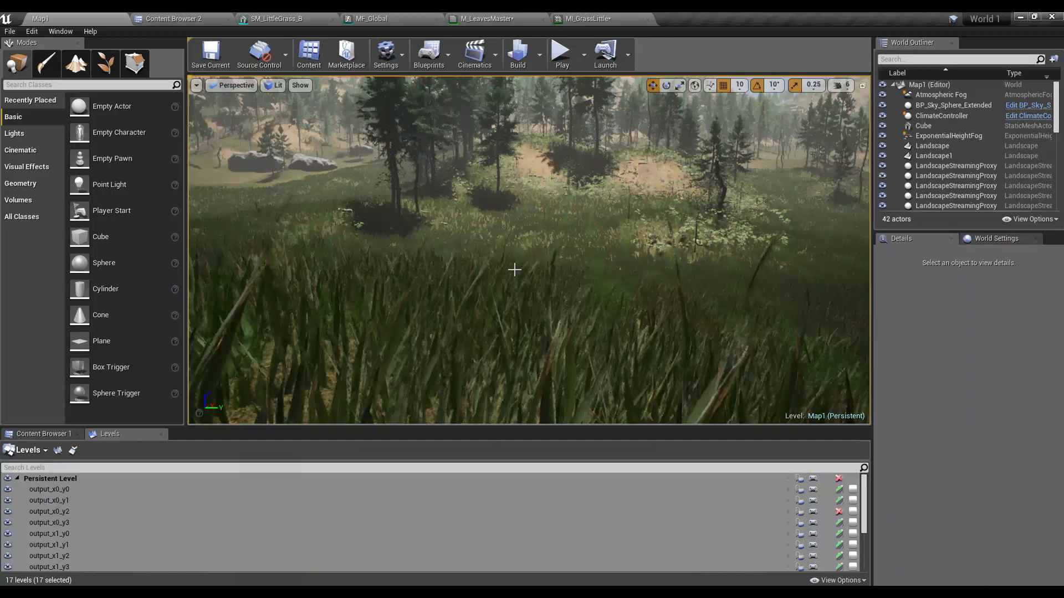
pyautogui.press('F11')
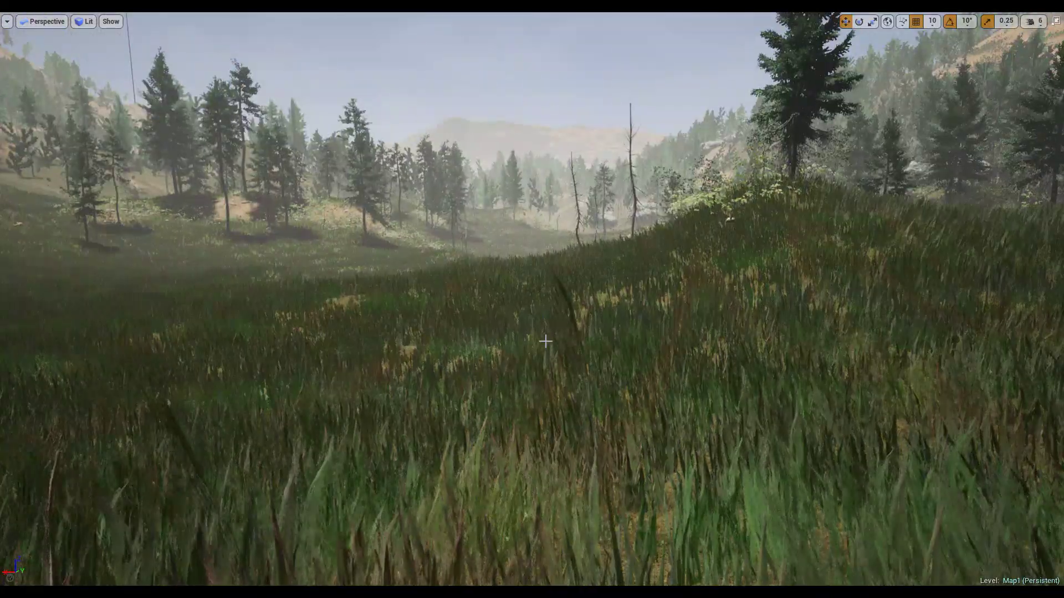
pyautogui.moveTo(545, 341); pyautogui.dragTo(538, 341, button='right')
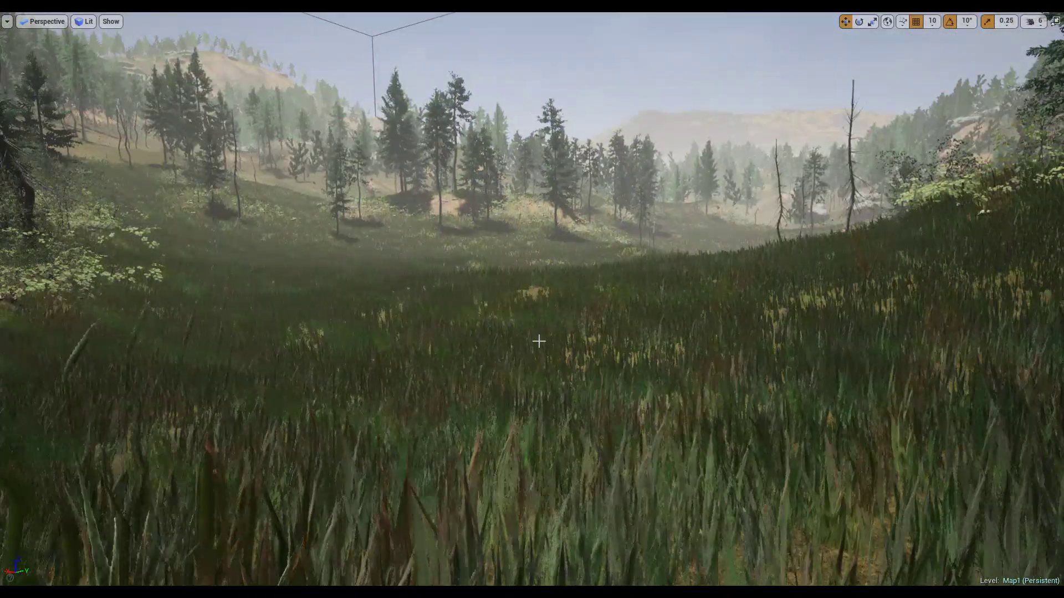
pyautogui.press('F11')
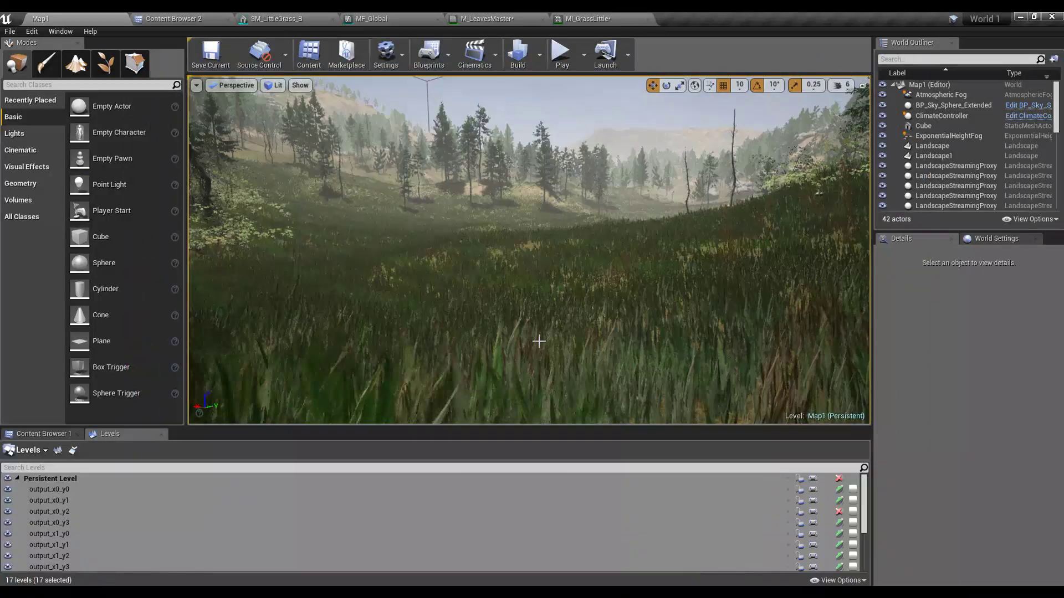
# In MI_GrassLittle, enable the Noise override, set it to 200, and check the grass in Map1
pyautogui.click(588, 19)
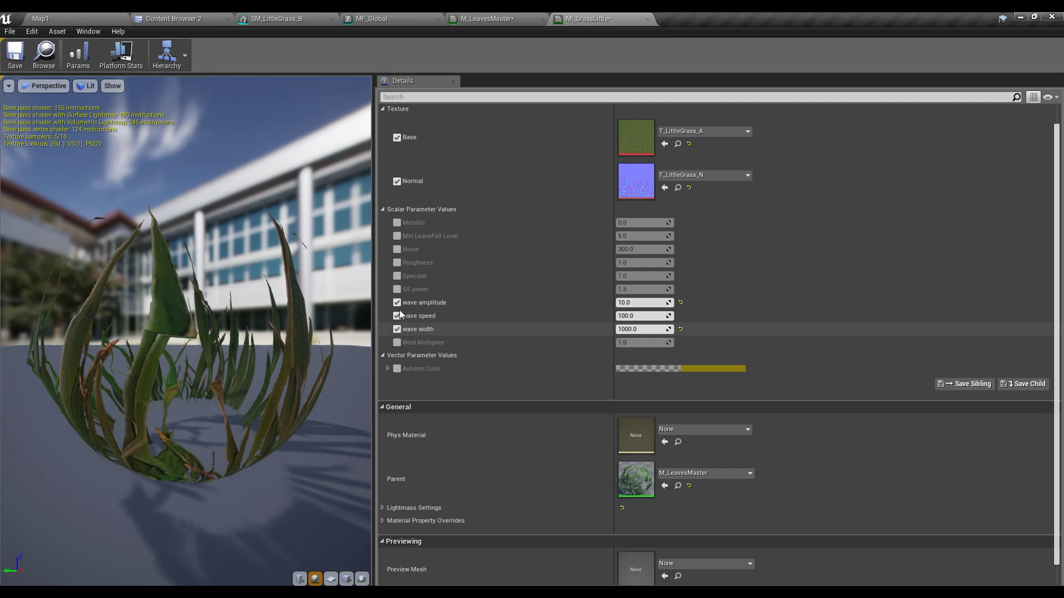
pyautogui.click(396, 249)
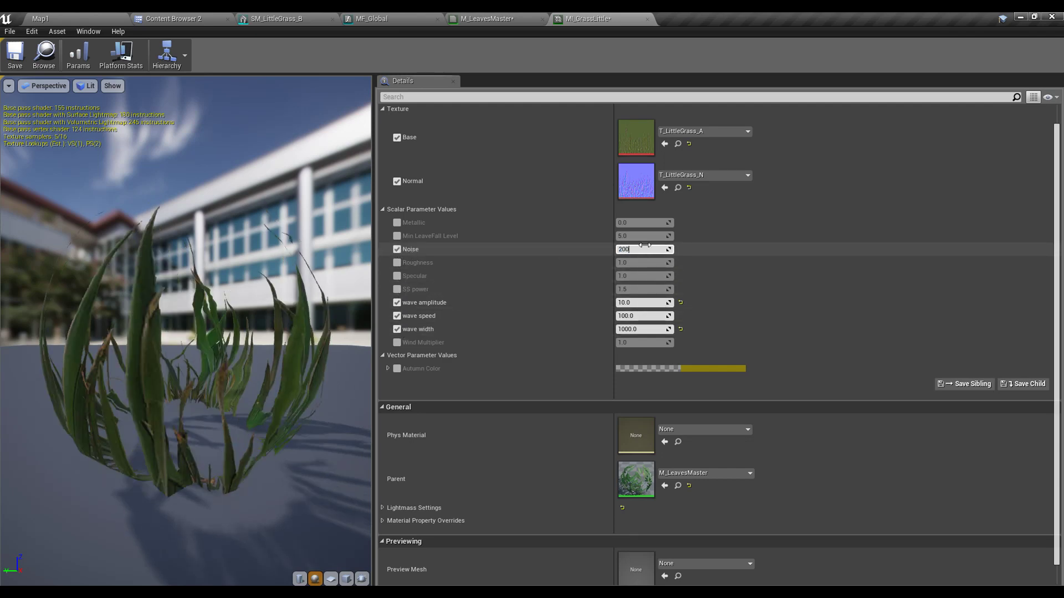
pyautogui.click(41, 19)
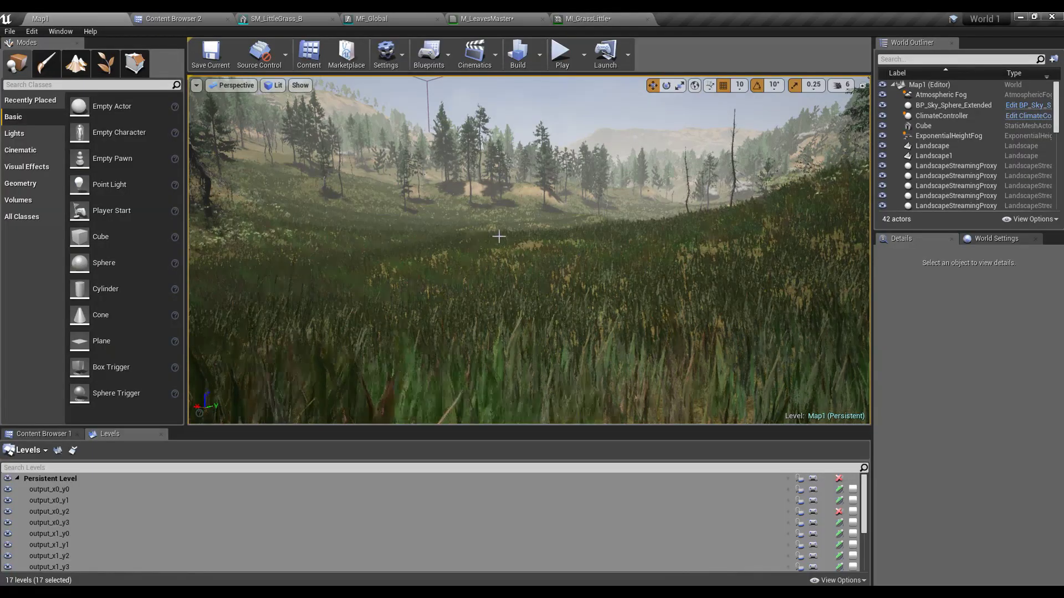
pyautogui.moveTo(498, 236); pyautogui.dragTo(509, 239, button='right')
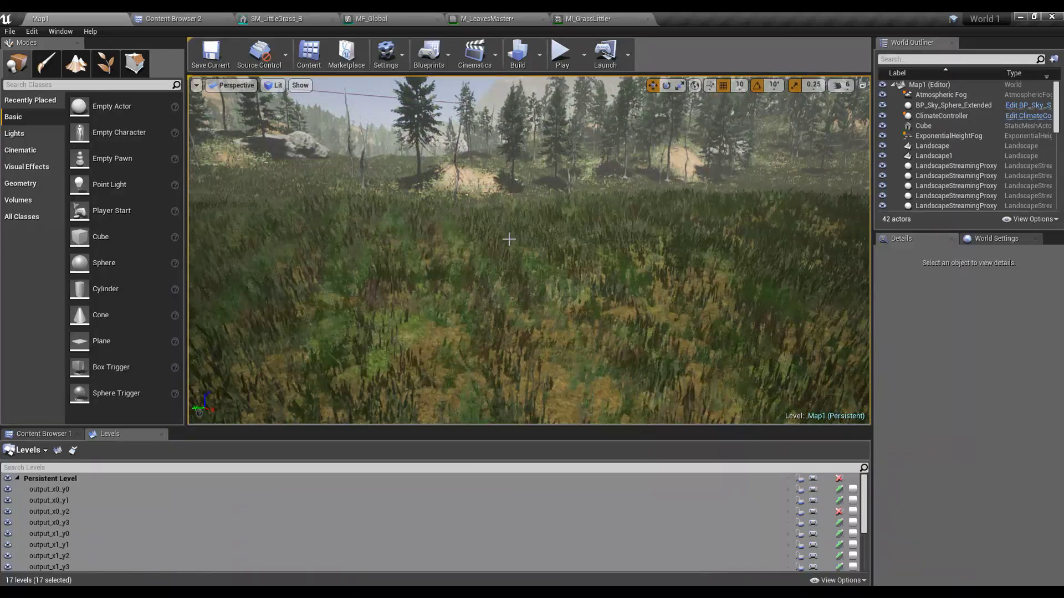
# Examine the grass wave motion and noise variation across the Map1 meadow at full-screen size from several viewpoints
pyautogui.moveTo(508, 239); pyautogui.dragTo(488, 239, button='right')
pyautogui.press('F11')
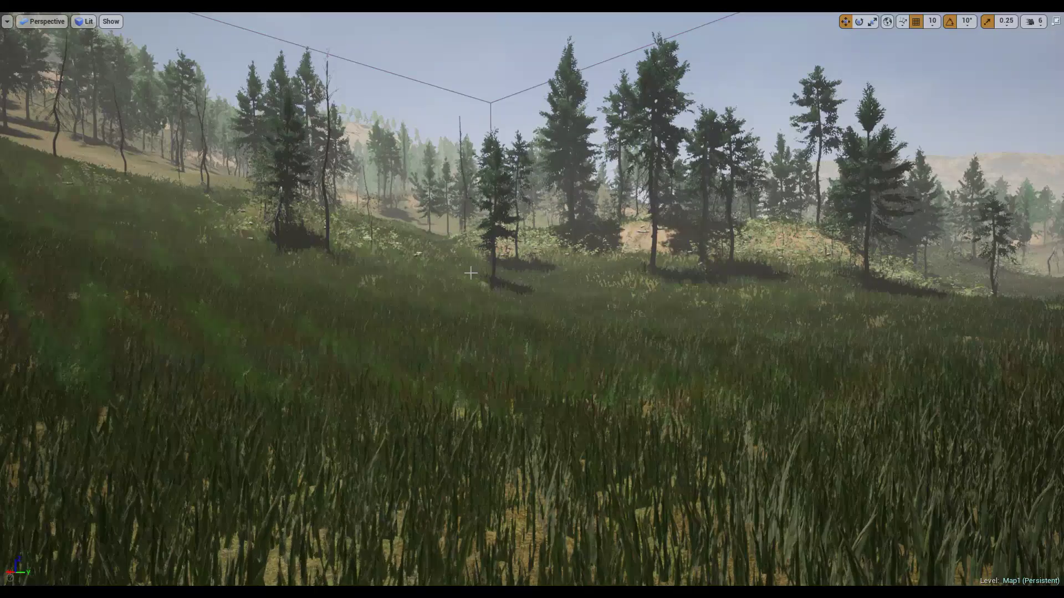
pyautogui.moveTo(470, 272); pyautogui.dragTo(471, 273, button='right')
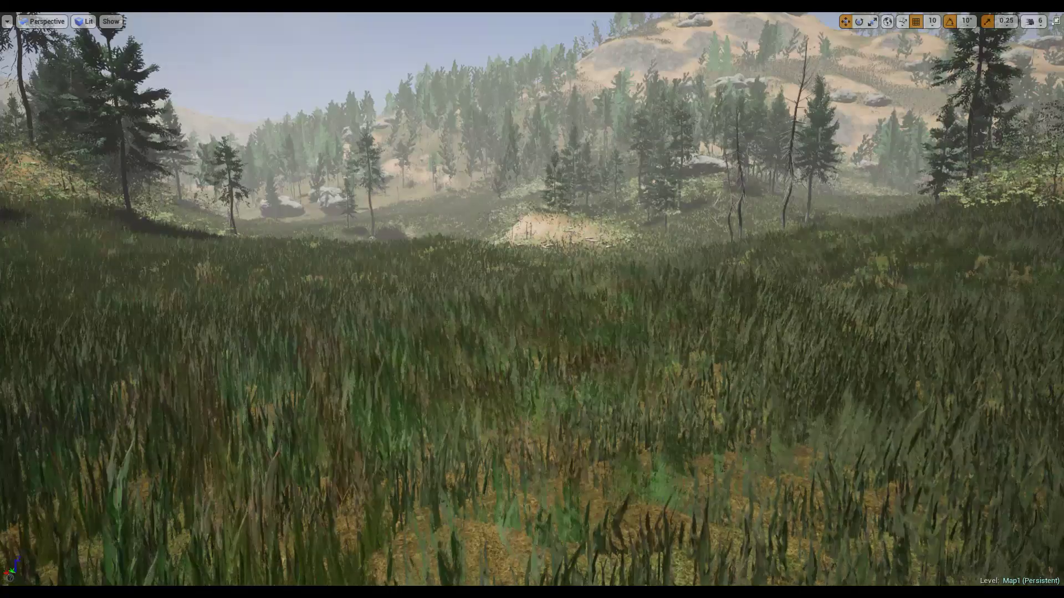
pyautogui.moveTo(471, 272); pyautogui.dragTo(470, 273, button='right')
pyautogui.press('F11')
pyautogui.moveTo(536, 343)
pyautogui.mouseDown(button='right')
pyautogui.moveTo(454, 316)
pyautogui.moveTo(271, 337)
pyautogui.moveTo(535, 343)
pyautogui.mouseUp(button='right')
pyautogui.press('F11')
pyautogui.press('w')
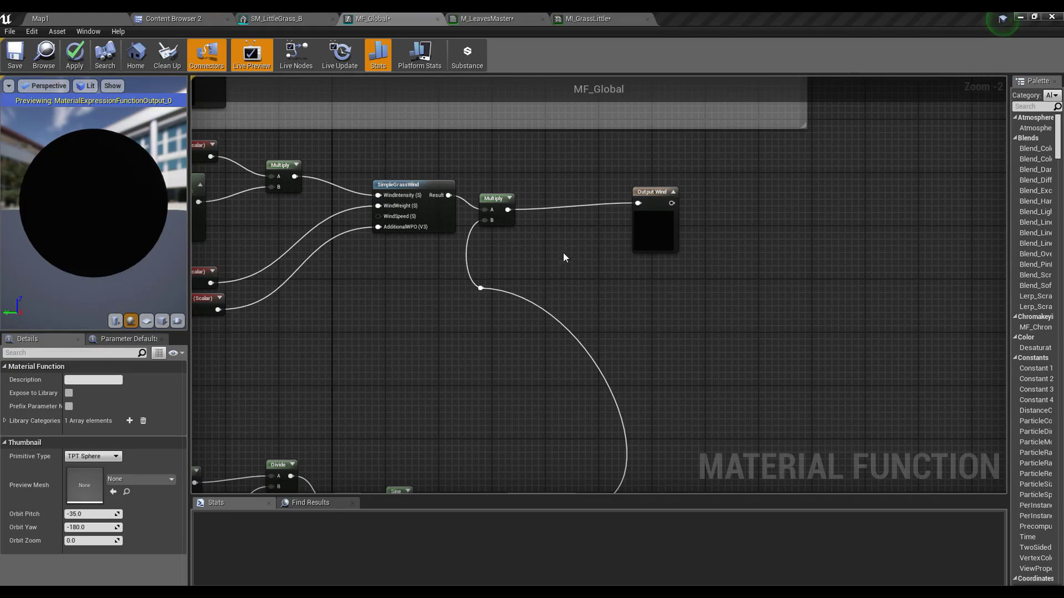
# In MF_Global, create an Add node fed by SimpleGrassWind's Result and connect it to Output Wind in place of the Multiply
pyautogui.scroll(1, 563, 254)
pyautogui.moveTo(563, 254); pyautogui.dragTo(517, 221, button='right')
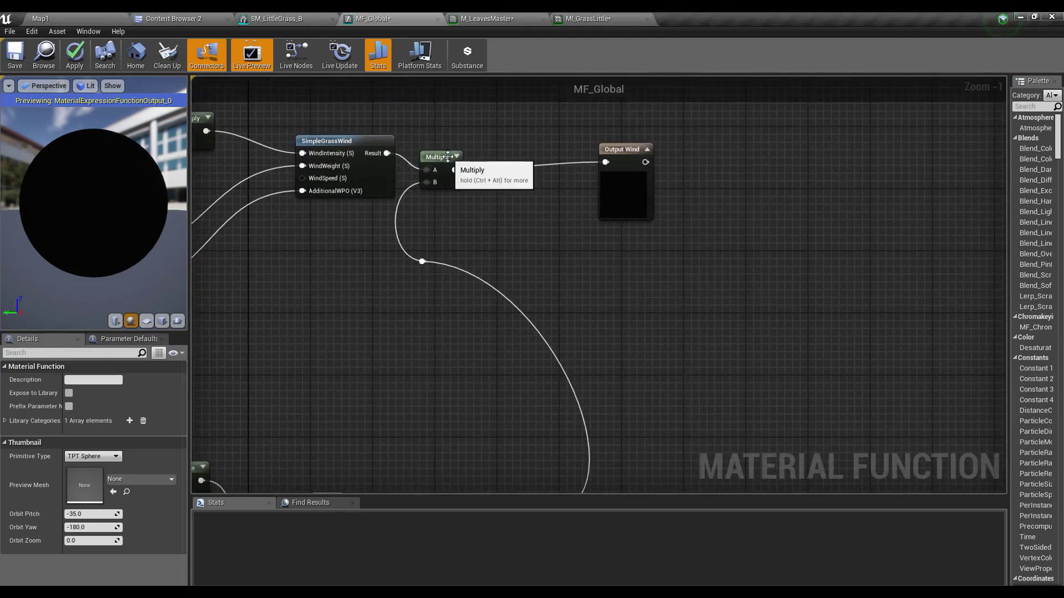
pyautogui.moveTo(447, 157); pyautogui.dragTo(461, 143)
pyautogui.moveTo(386, 154); pyautogui.dragTo(443, 210)
pyautogui.write('add')
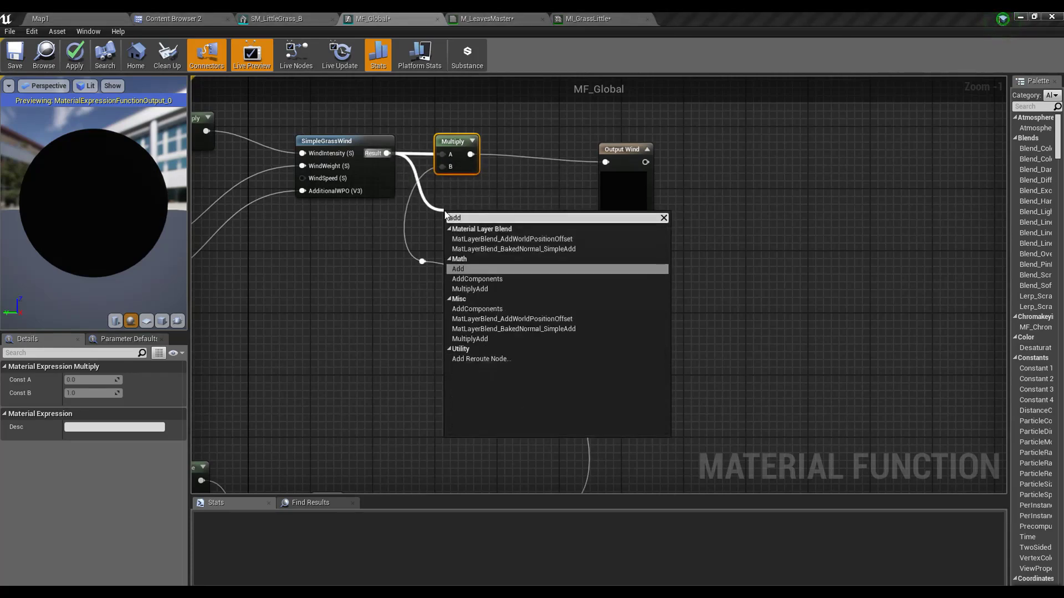
pyautogui.press('Return')
pyautogui.moveTo(475, 230); pyautogui.dragTo(607, 166)
# Connect the rerouted wave signal to the Add node's B input, tidy the Multiply node's position and apply the function changes
pyautogui.moveTo(537, 340); pyautogui.dragTo(550, 231, button='right')
pyautogui.moveTo(484, 311); pyautogui.dragTo(417, 367, button='right')
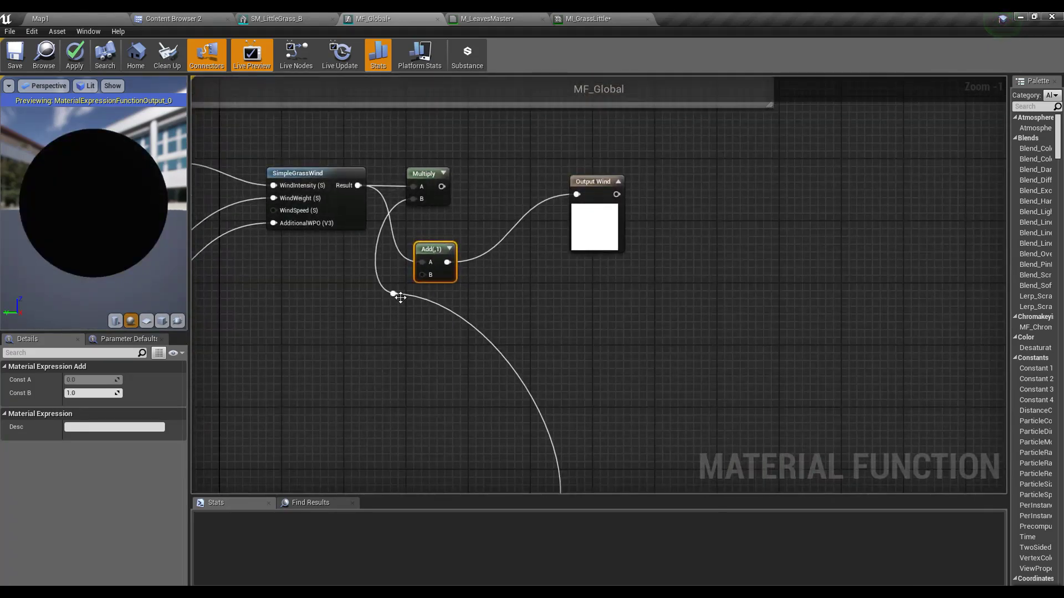
pyautogui.moveTo(400, 297); pyautogui.dragTo(450, 243)
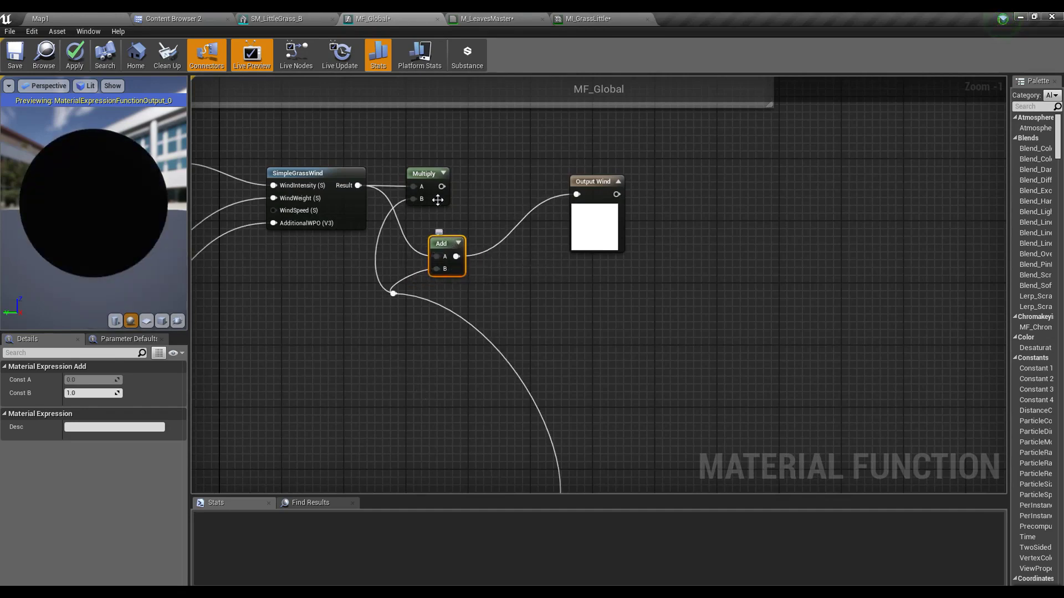
pyautogui.moveTo(426, 173); pyautogui.dragTo(433, 173)
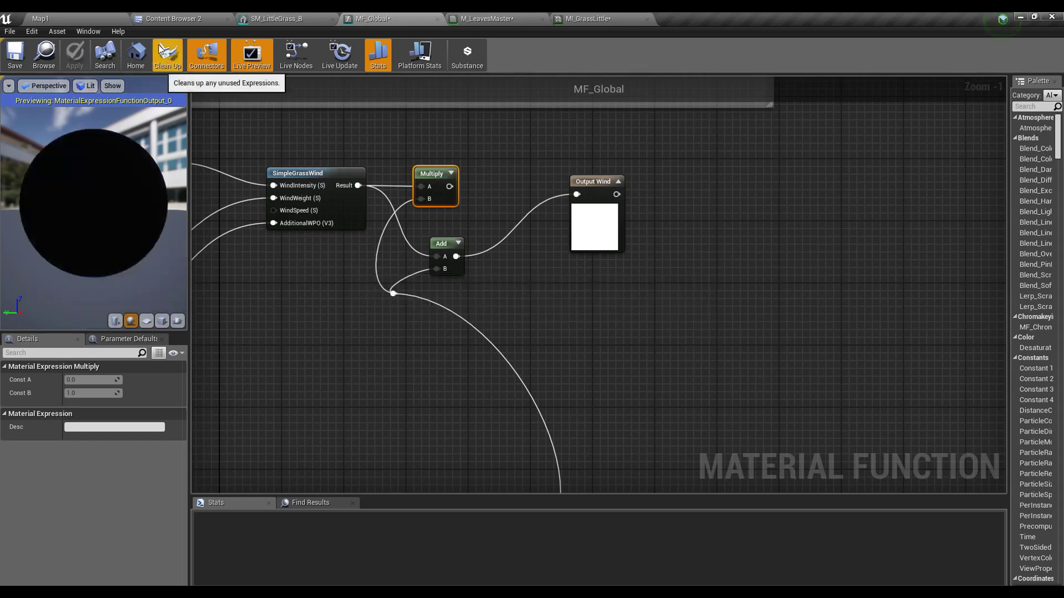
# Review the wave parameters in MI_GrassLittle and open the wave width value for editing
pyautogui.click(71, 17)
pyautogui.click(589, 18)
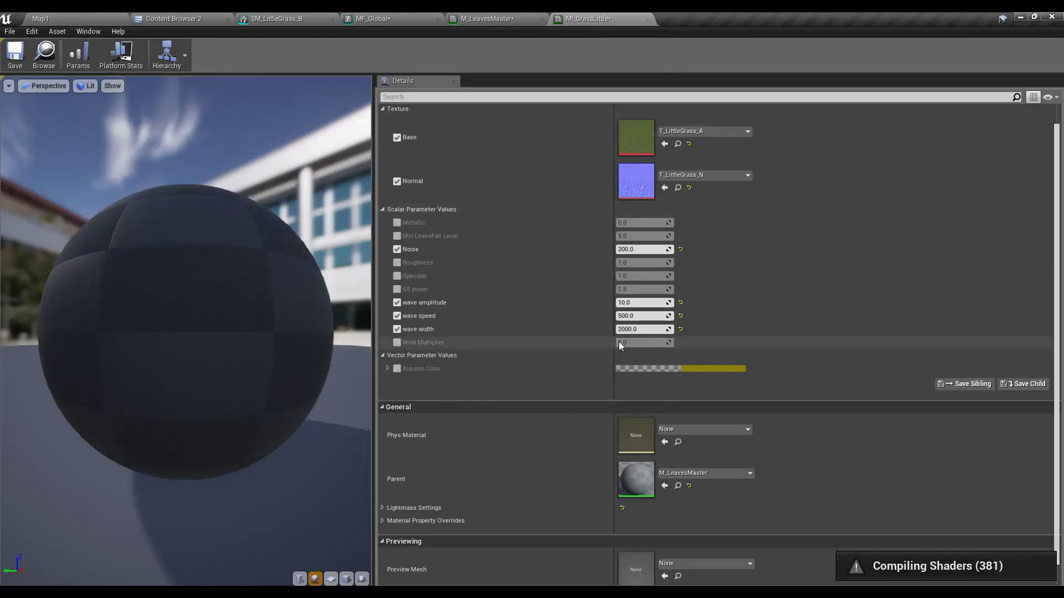
pyautogui.click(653, 330)
pyautogui.press('Left')
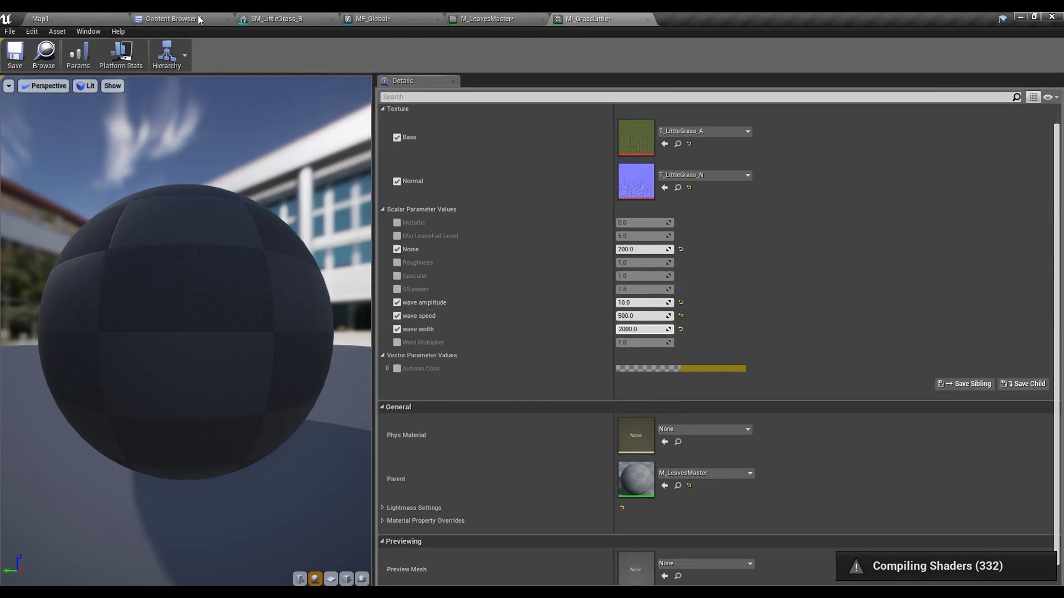
# Inspect the grass in Map1 at full-screen size with the added wave offset, viewing the meadow, rocks and shaded areas
pyautogui.click(86, 18)
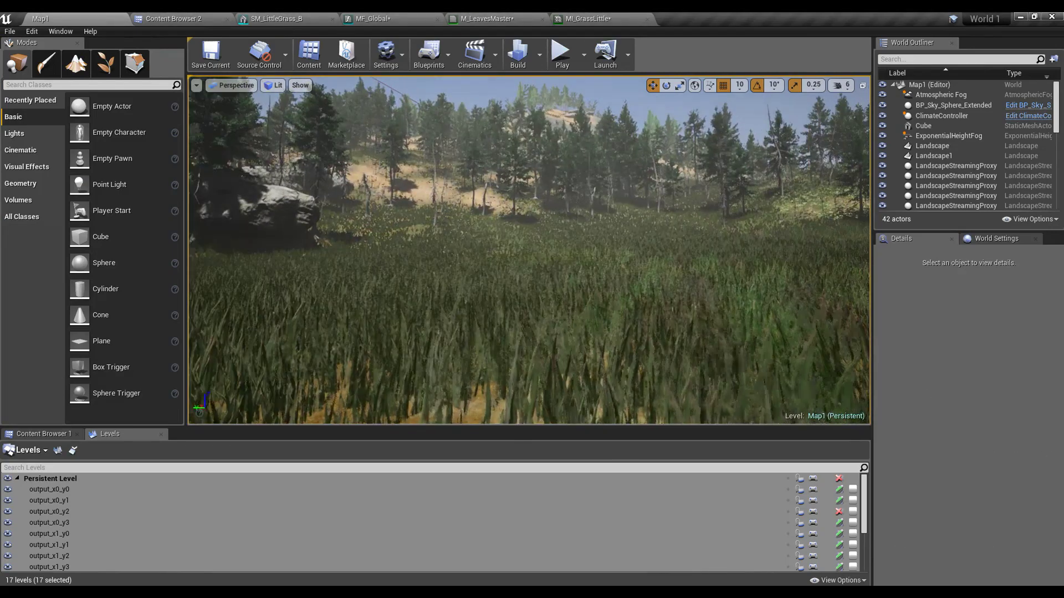
pyautogui.press('F11')
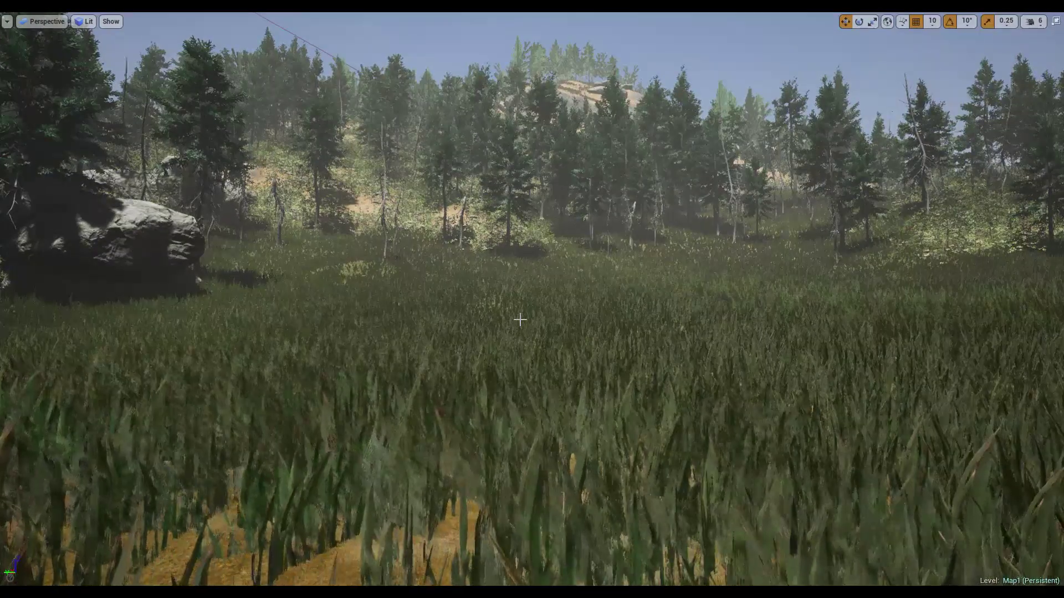
pyautogui.moveTo(520, 320); pyautogui.dragTo(570, 320, button='right')
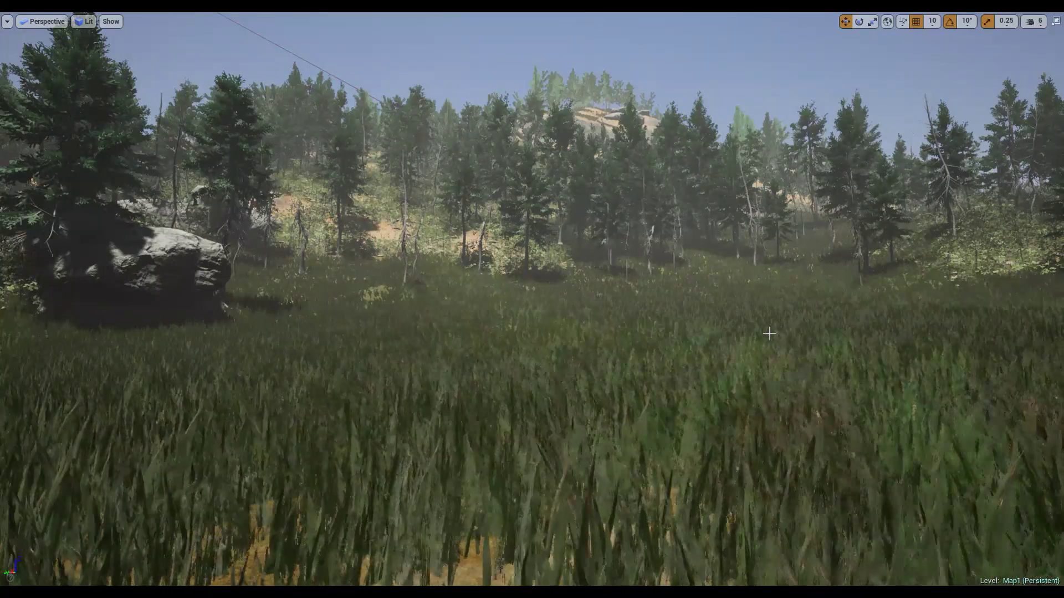
pyautogui.moveTo(769, 333); pyautogui.dragTo(715, 333, button='right')
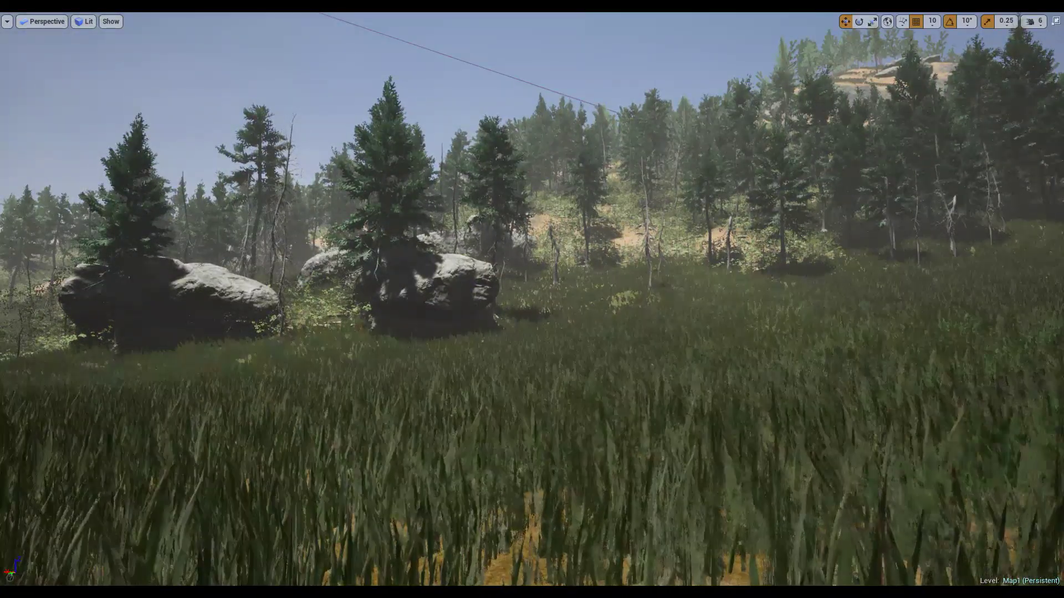
pyautogui.moveTo(532, 299); pyautogui.dragTo(438, 351, button='right')
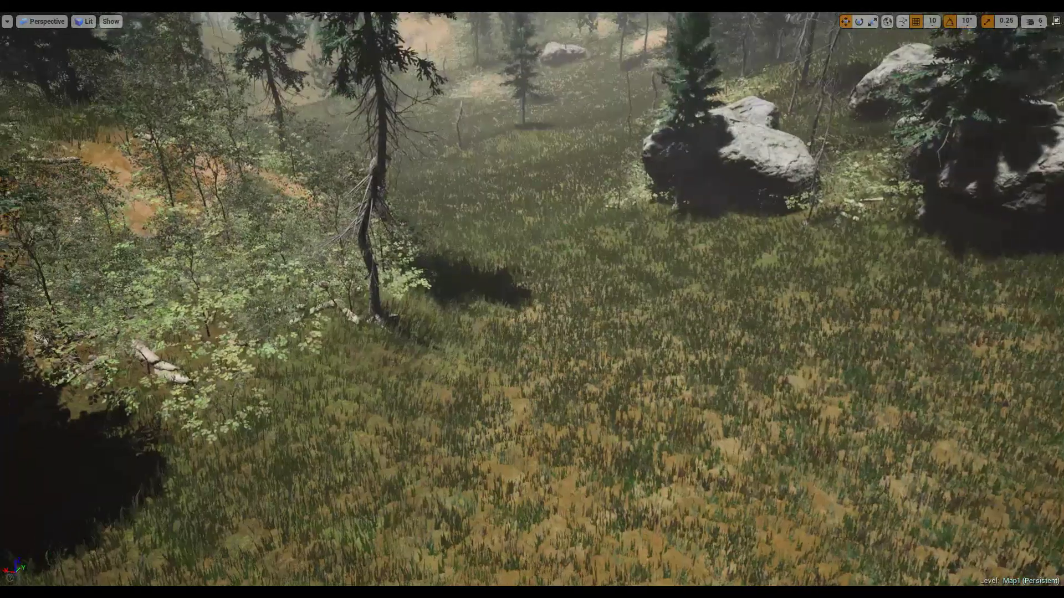
pyautogui.moveTo(737, 388); pyautogui.dragTo(744, 333, button='right')
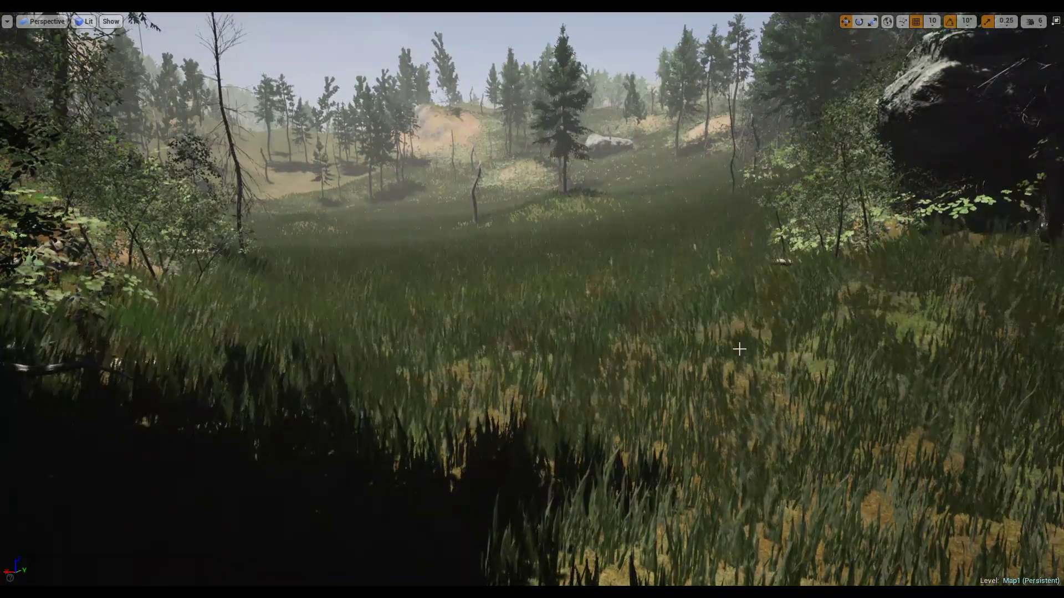
pyautogui.moveTo(733, 354); pyautogui.dragTo(831, 357, button='right')
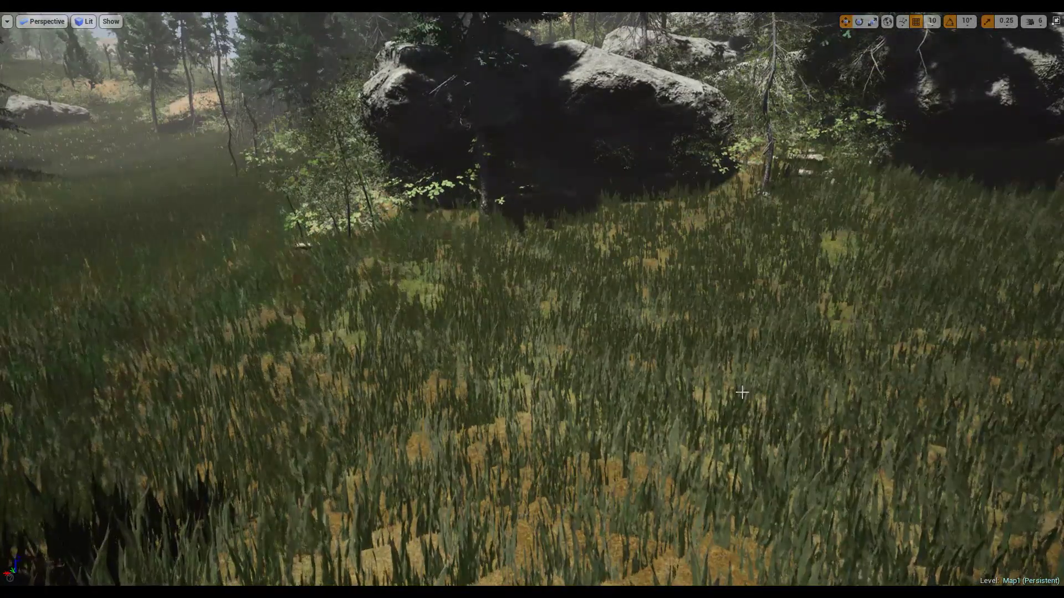
pyautogui.moveTo(742, 393); pyautogui.dragTo(864, 385, button='right')
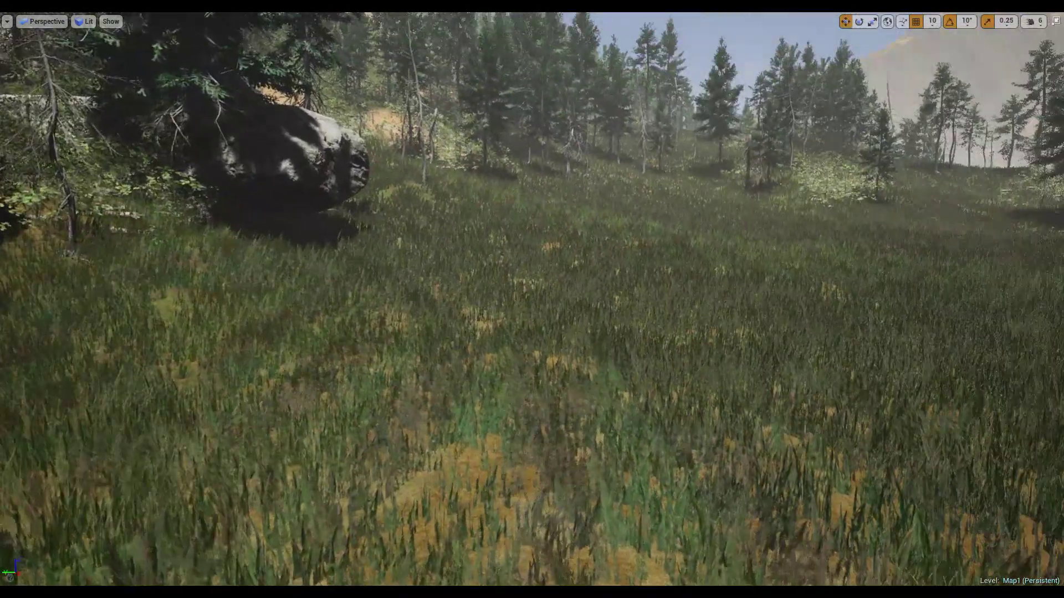